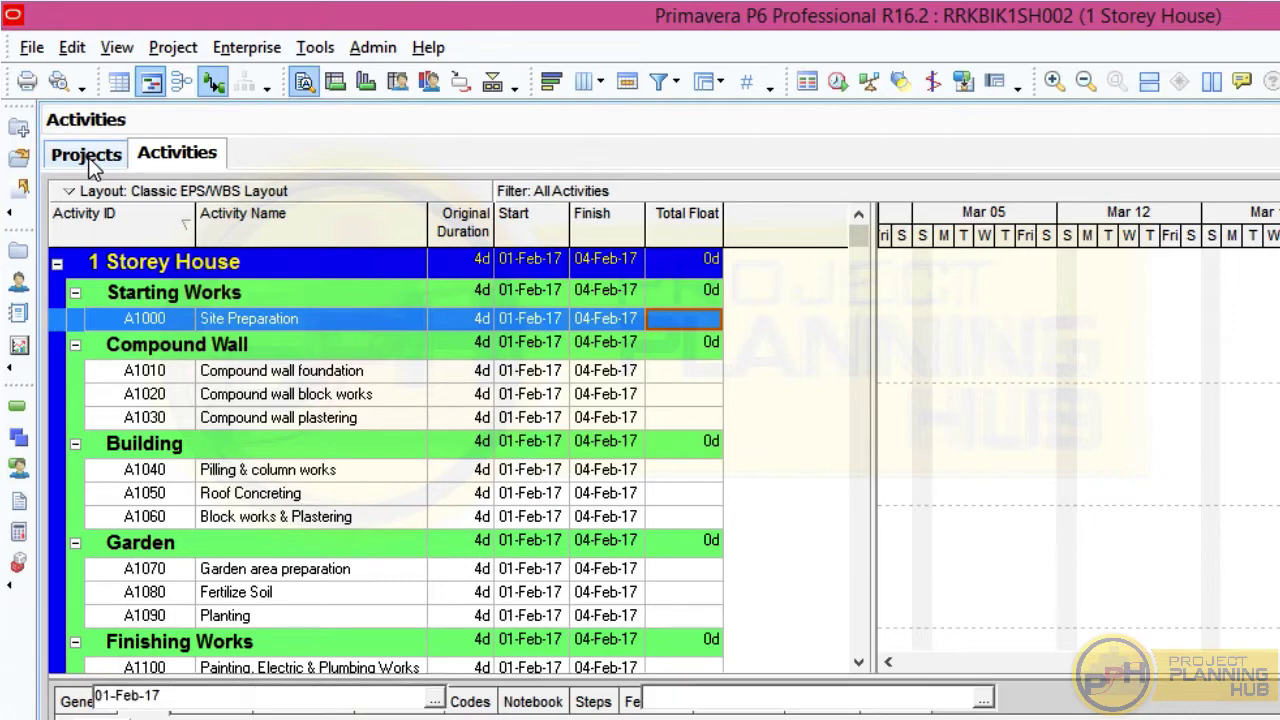
Try the Year/Month date interval on the Gantt chart's timescale and apply it
click(181, 155)
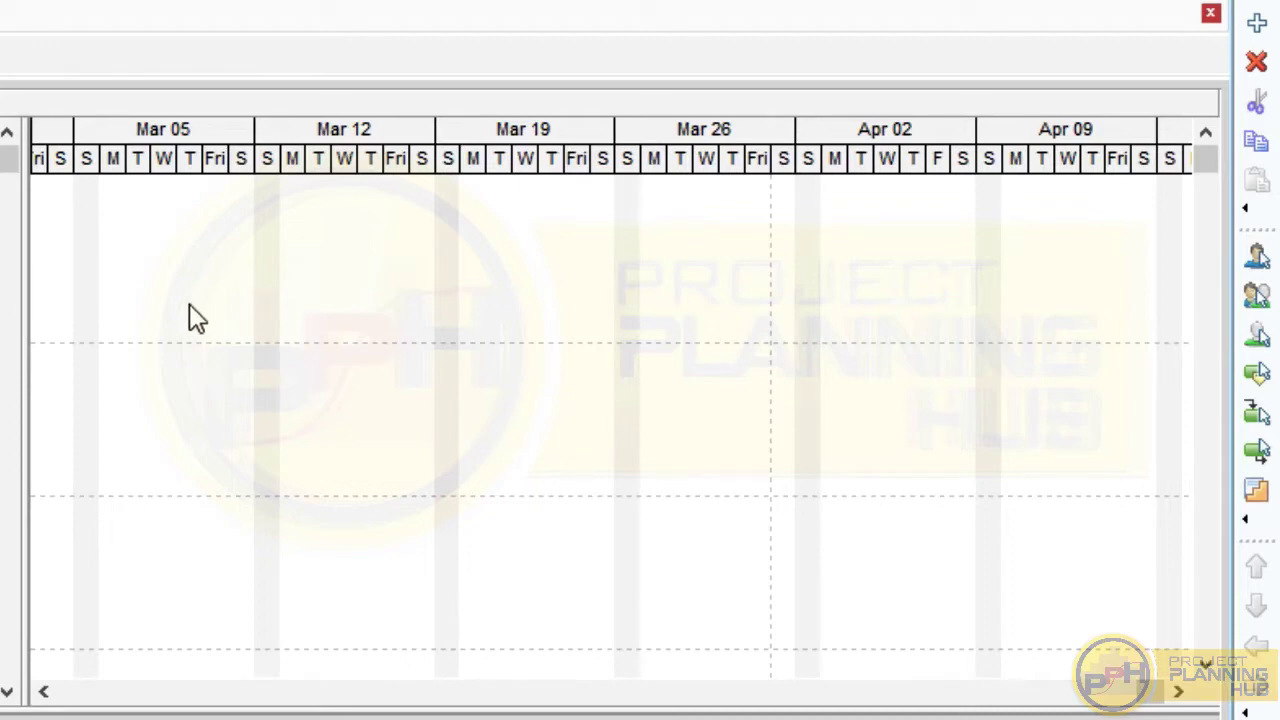
scroll(196, 317, left, 5)
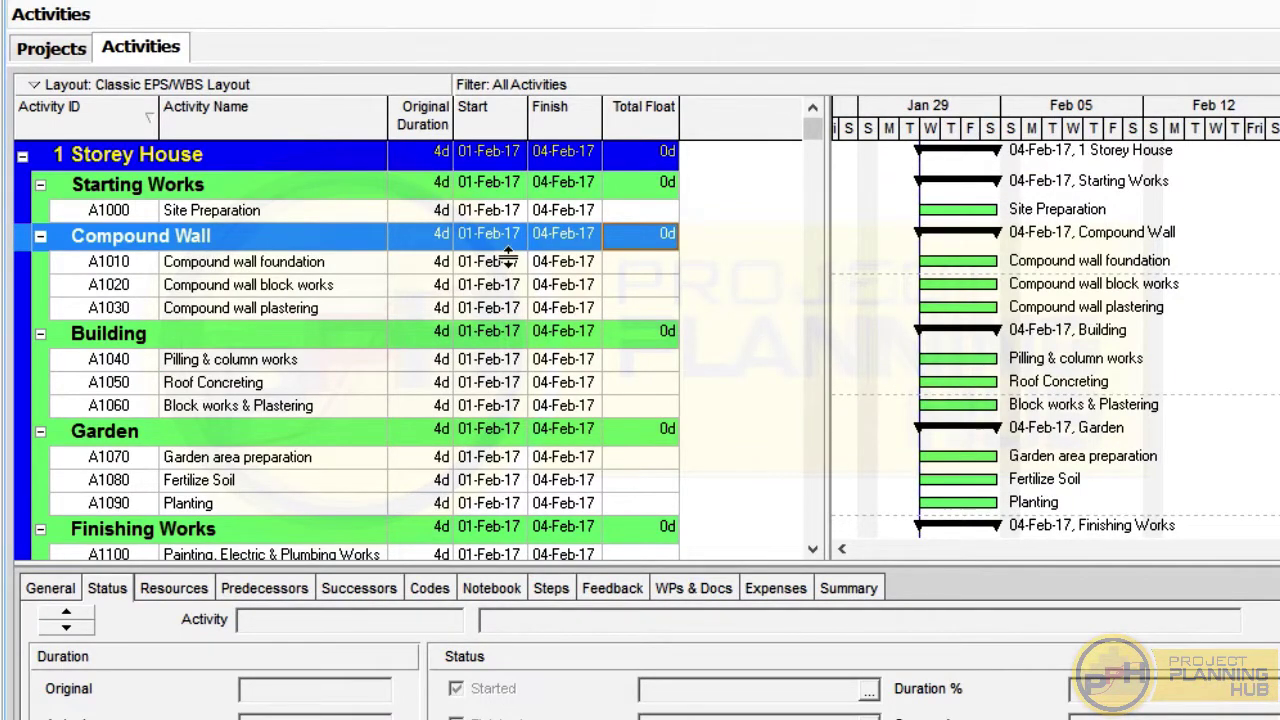
click(331, 270)
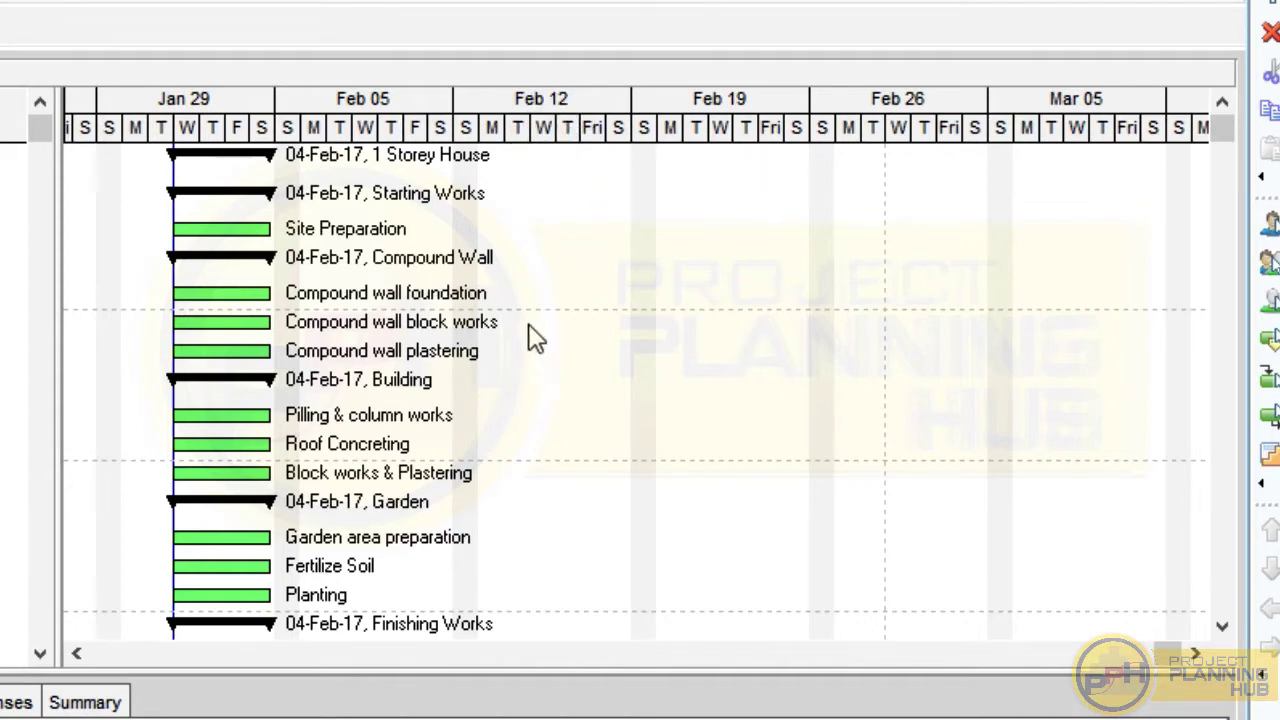
right_click(617, 276)
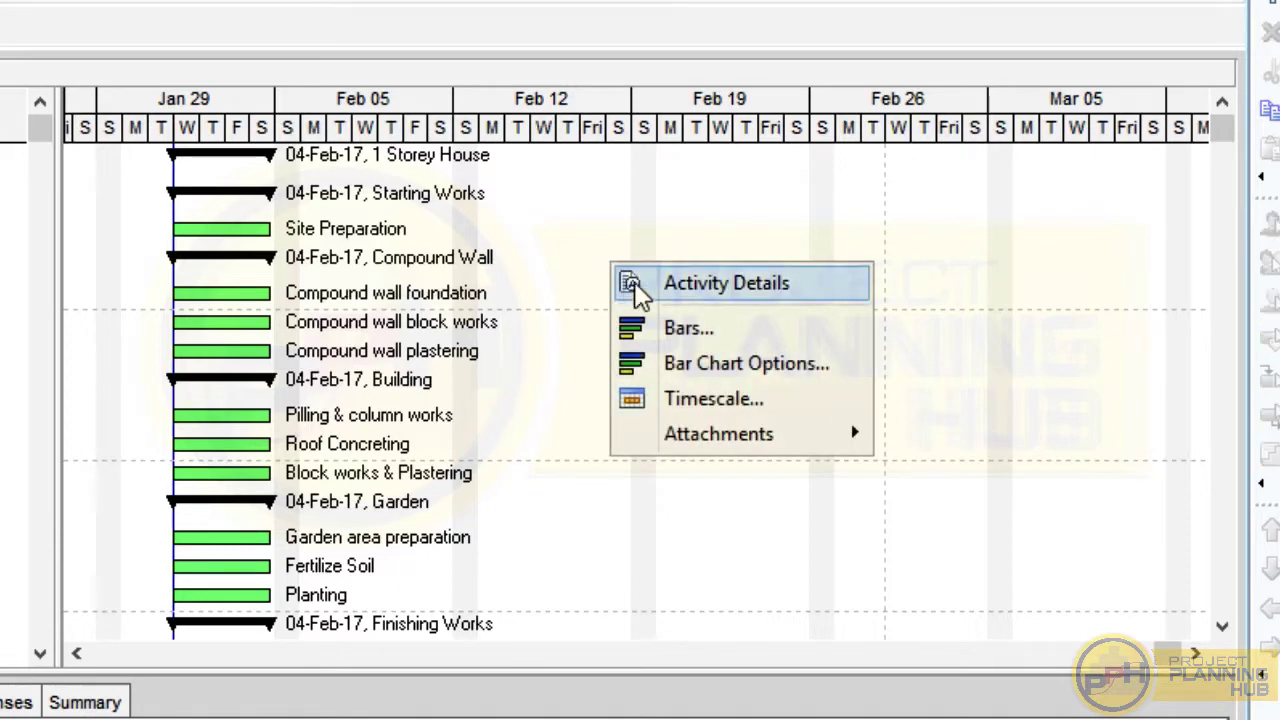
click(712, 400)
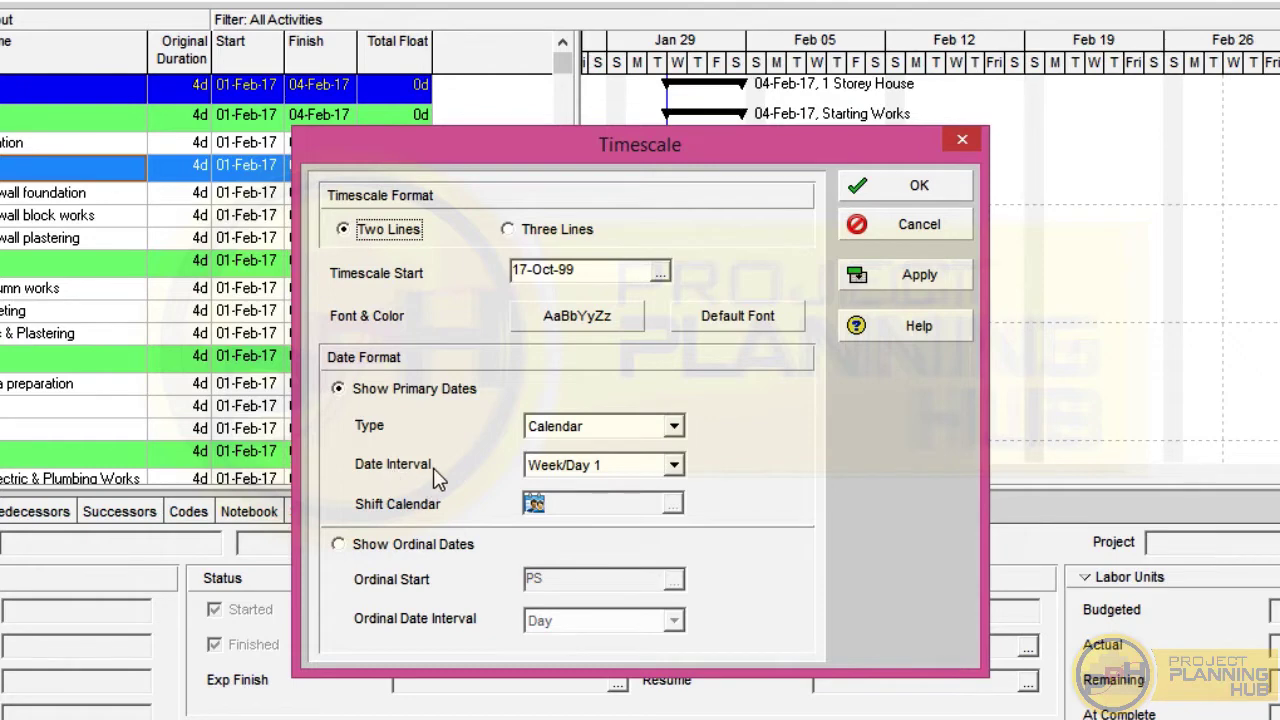
click(599, 464)
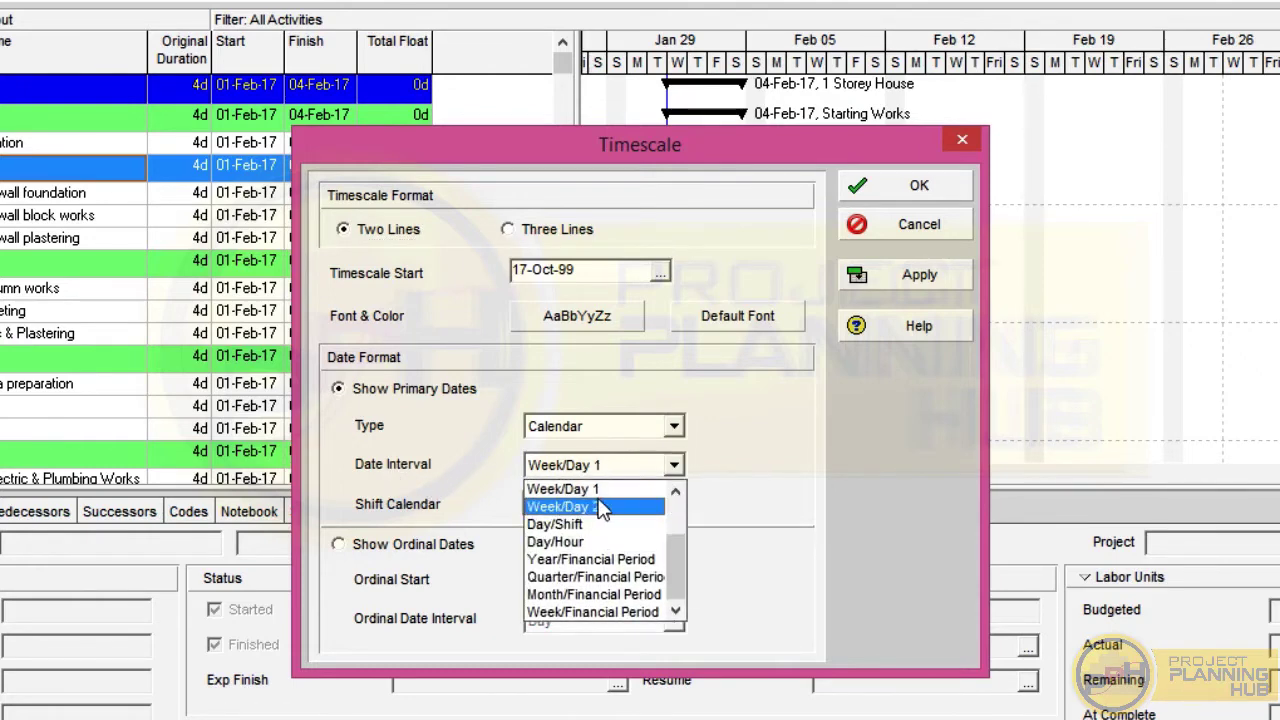
scroll(676, 495, up, 3)
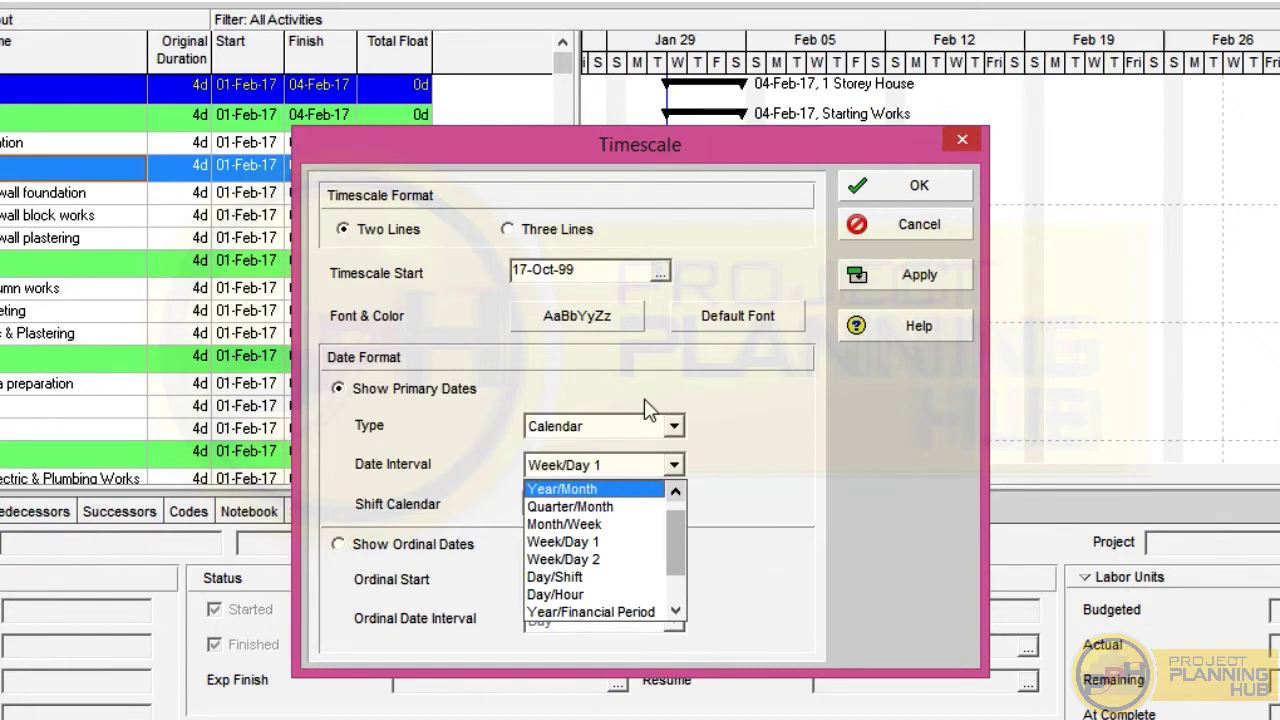
click(590, 489)
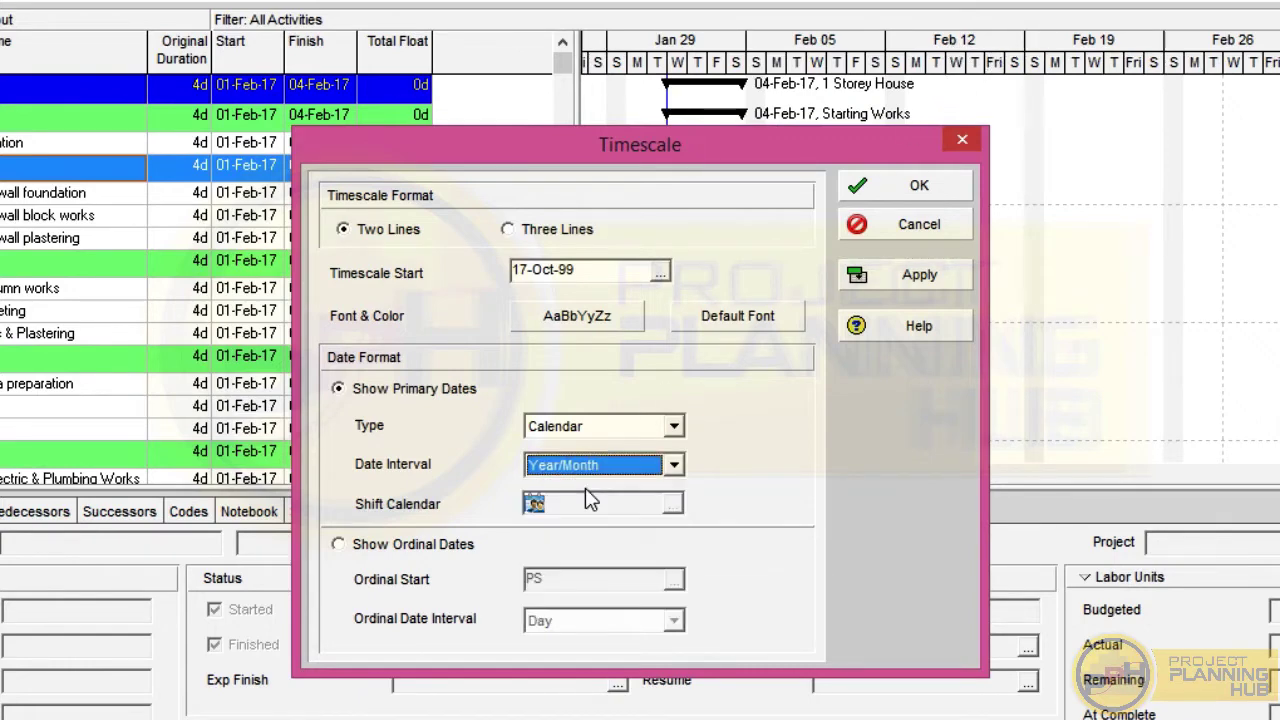
click(903, 276)
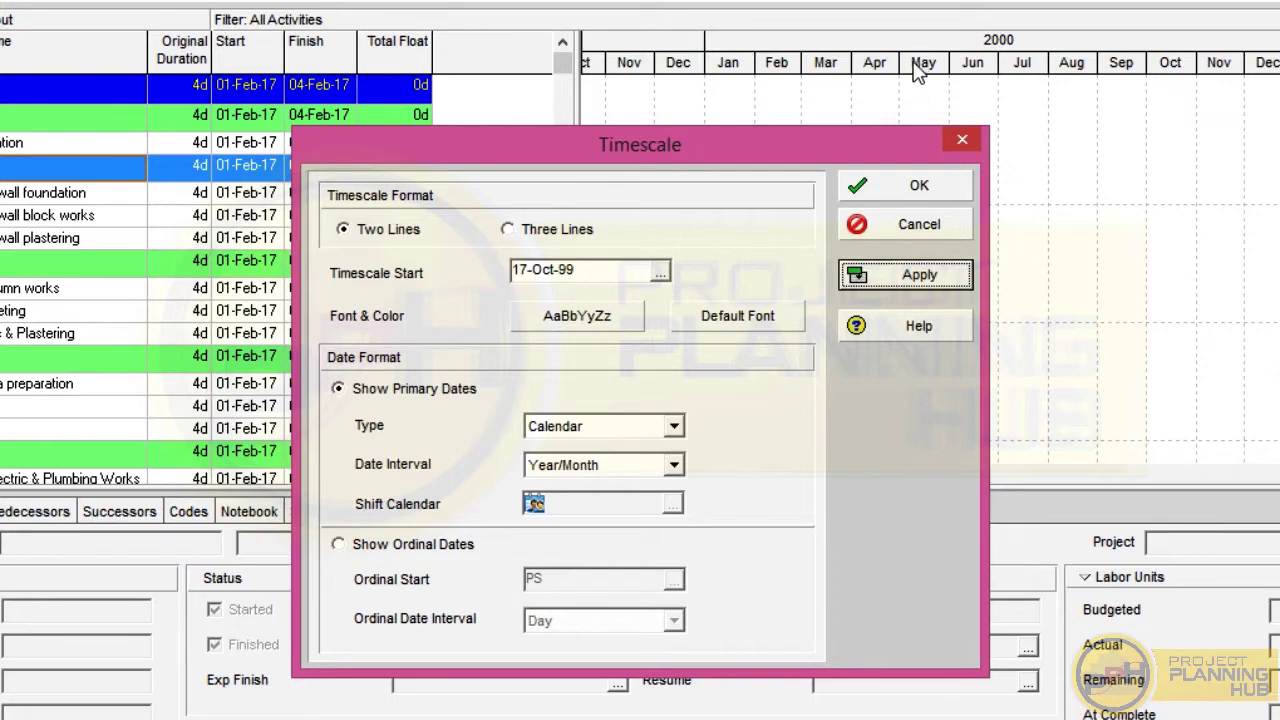
Set the timescale's date interval to Week/Day 1 and accept the timescale settings
click(636, 468)
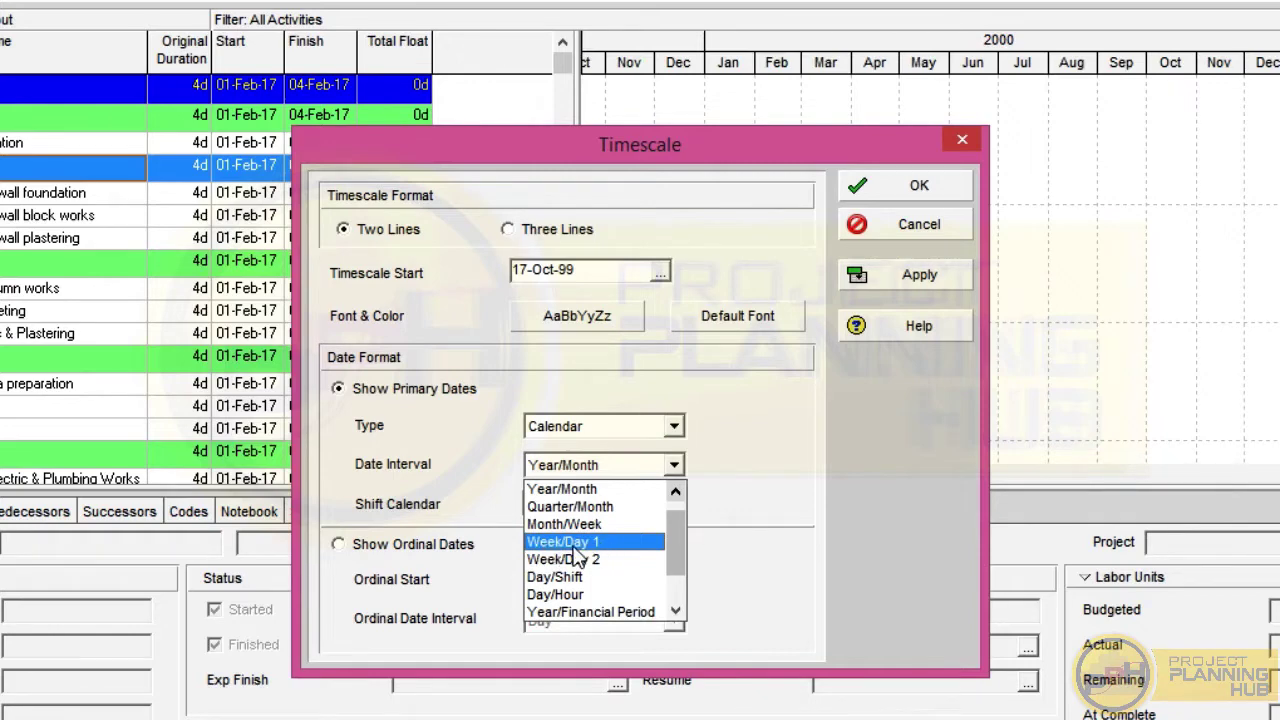
click(575, 545)
click(922, 188)
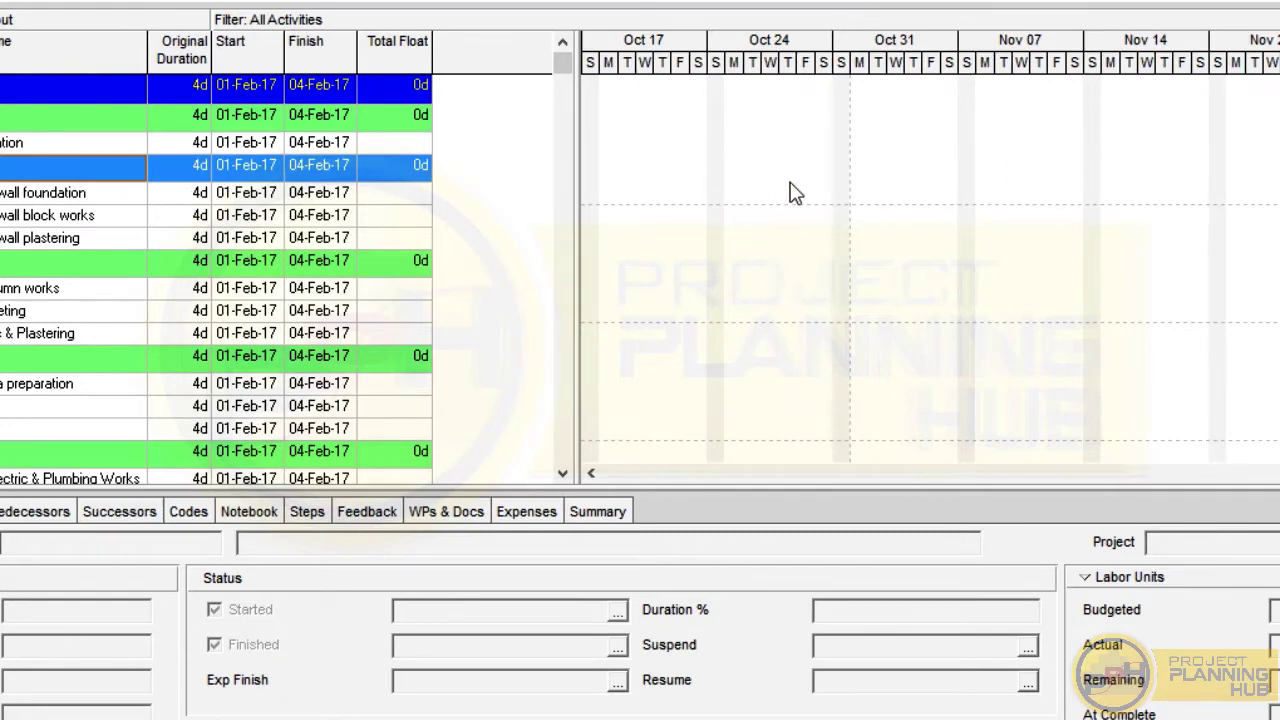
Bring the February 2017 activity bars into view in the Gantt chart and slightly widen the weekly timescale
scroll(795, 193, right, 5)
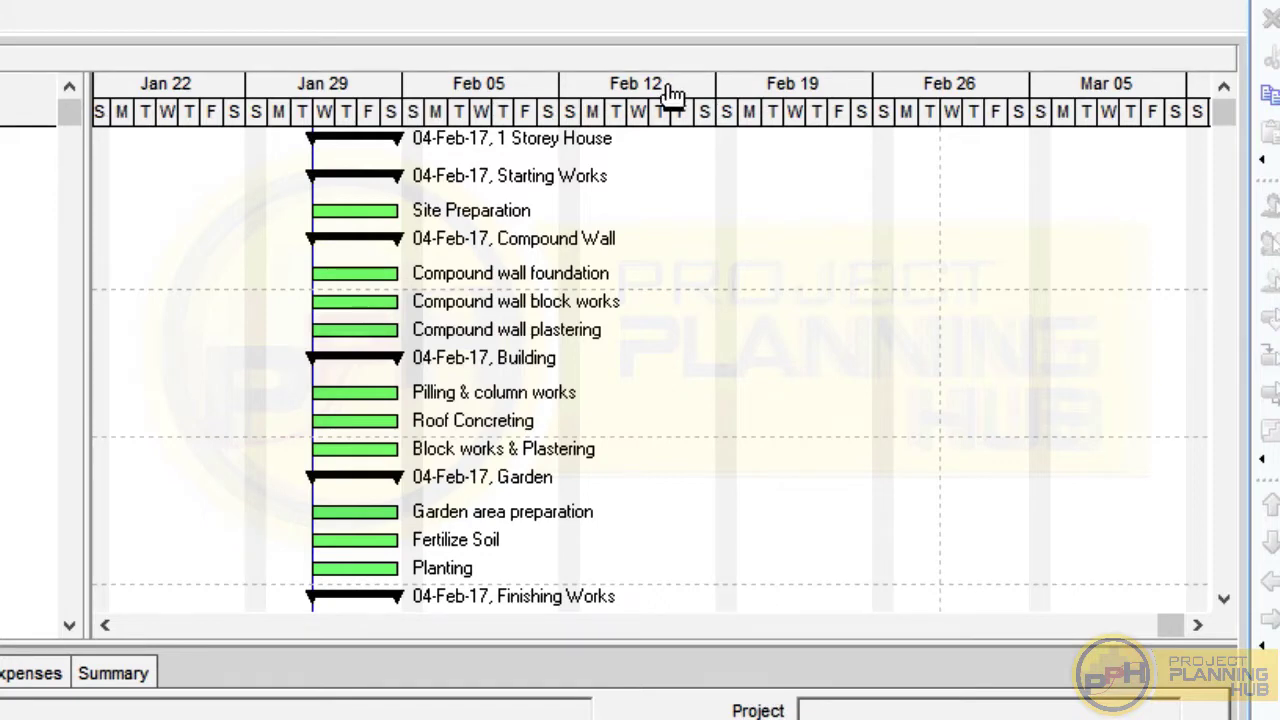
drag(673, 93, 578, 118)
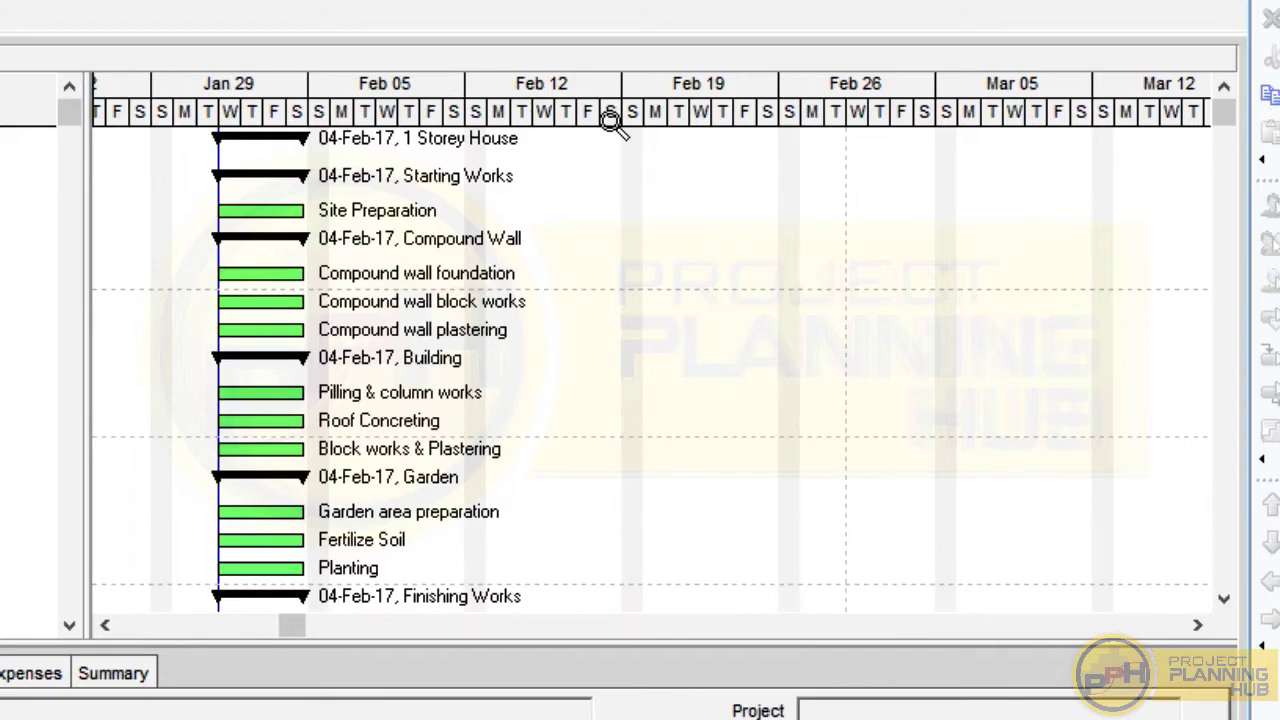
drag(610, 118, 855, 145)
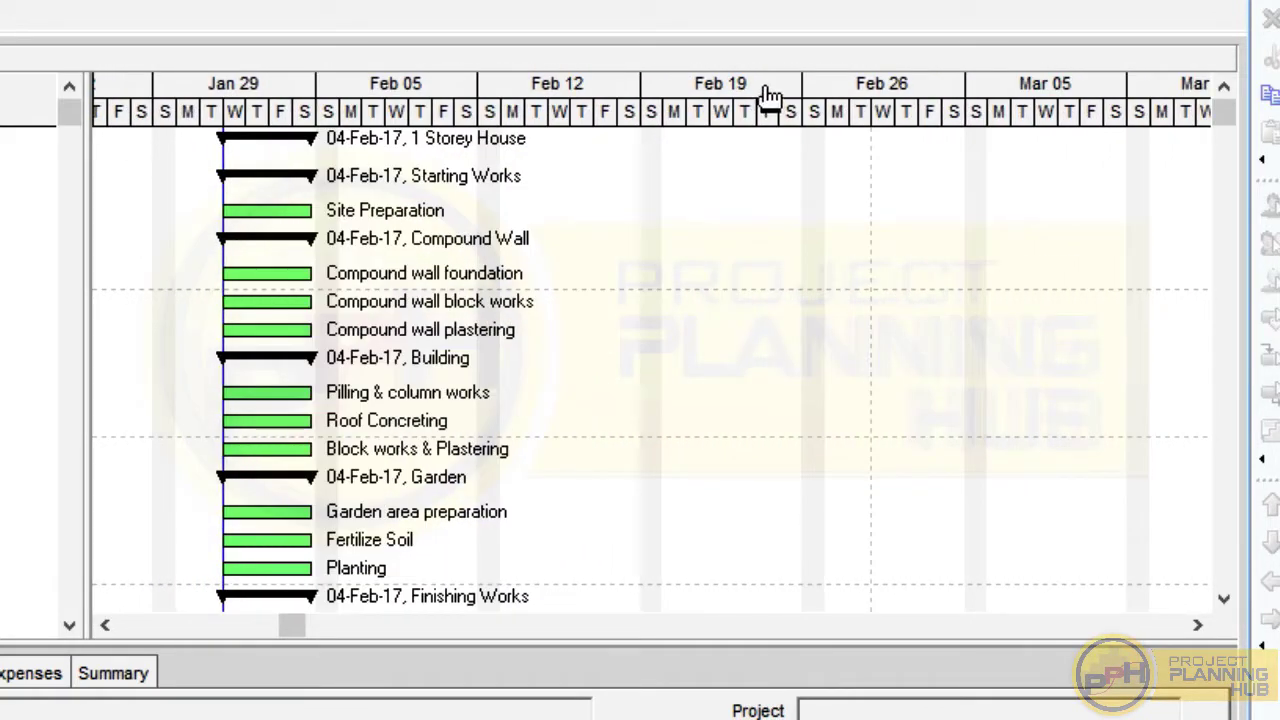
drag(768, 95, 834, 132)
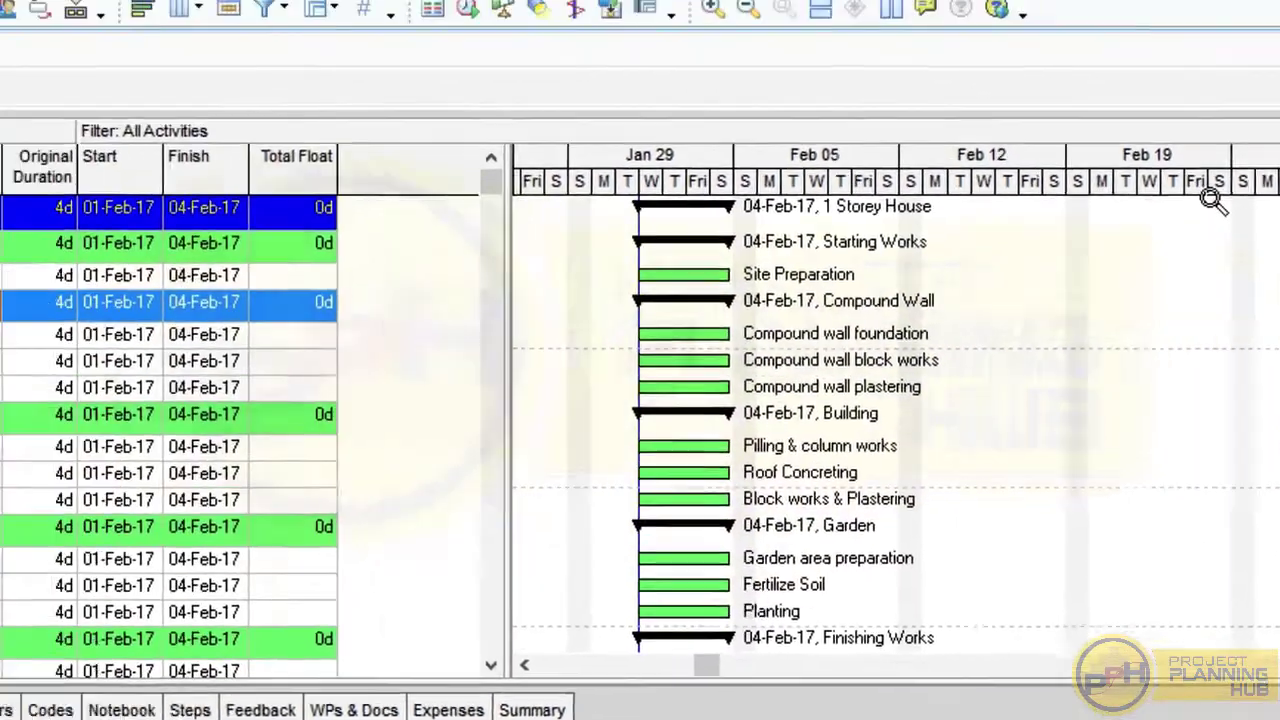
Select the Site Preparation activity and open the Time Units settings in User Preferences, with the dialog moved clear of the activity table
key(Up)
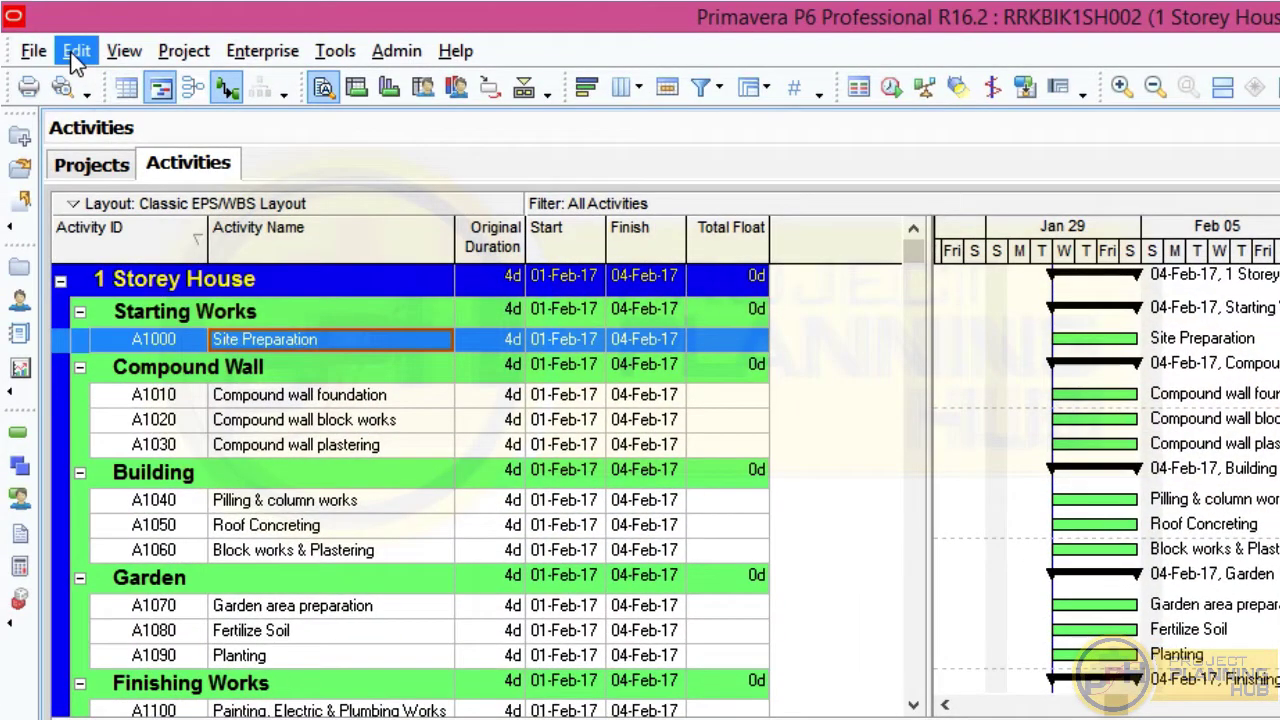
click(76, 51)
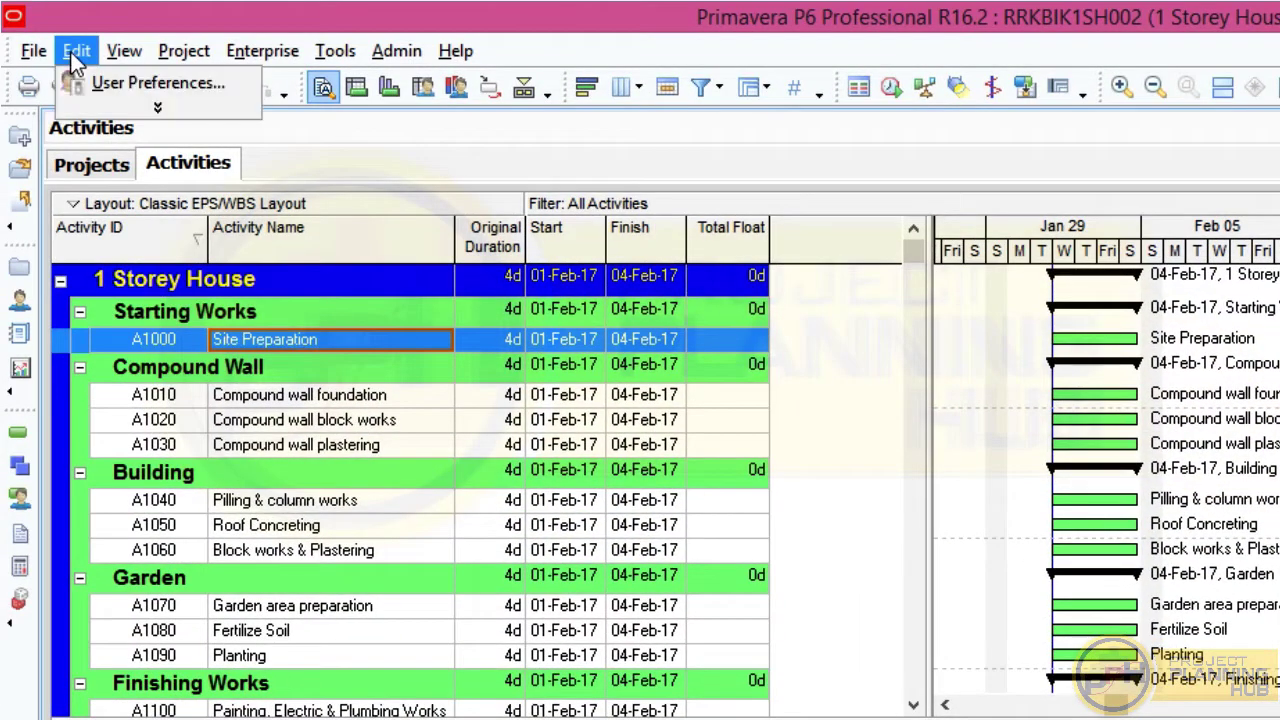
click(130, 110)
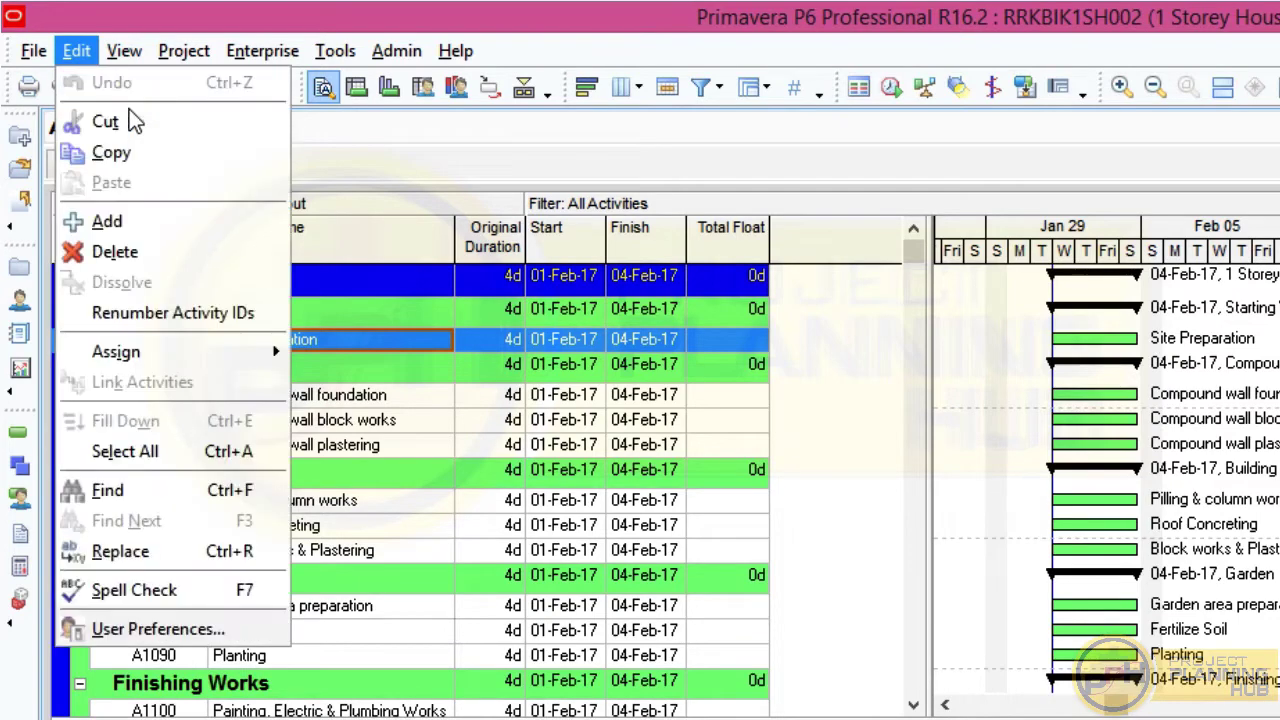
click(80, 53)
click(33, 51)
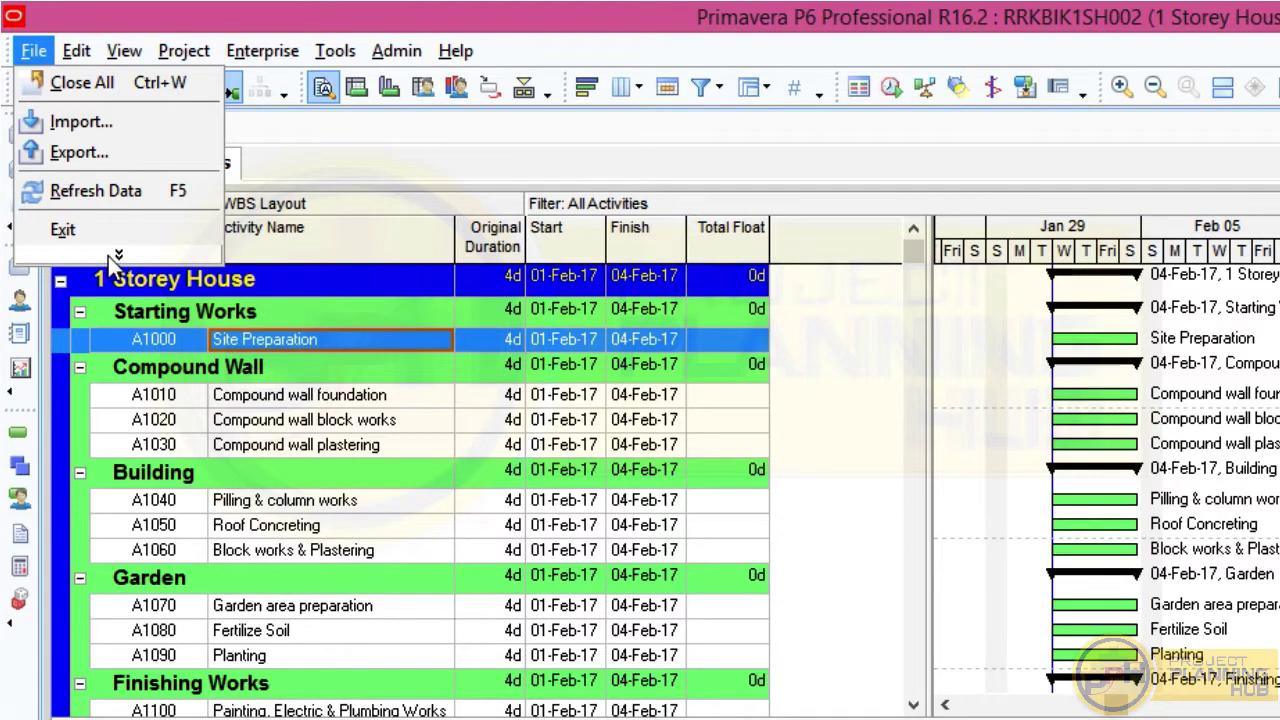
click(117, 255)
click(33, 51)
click(124, 51)
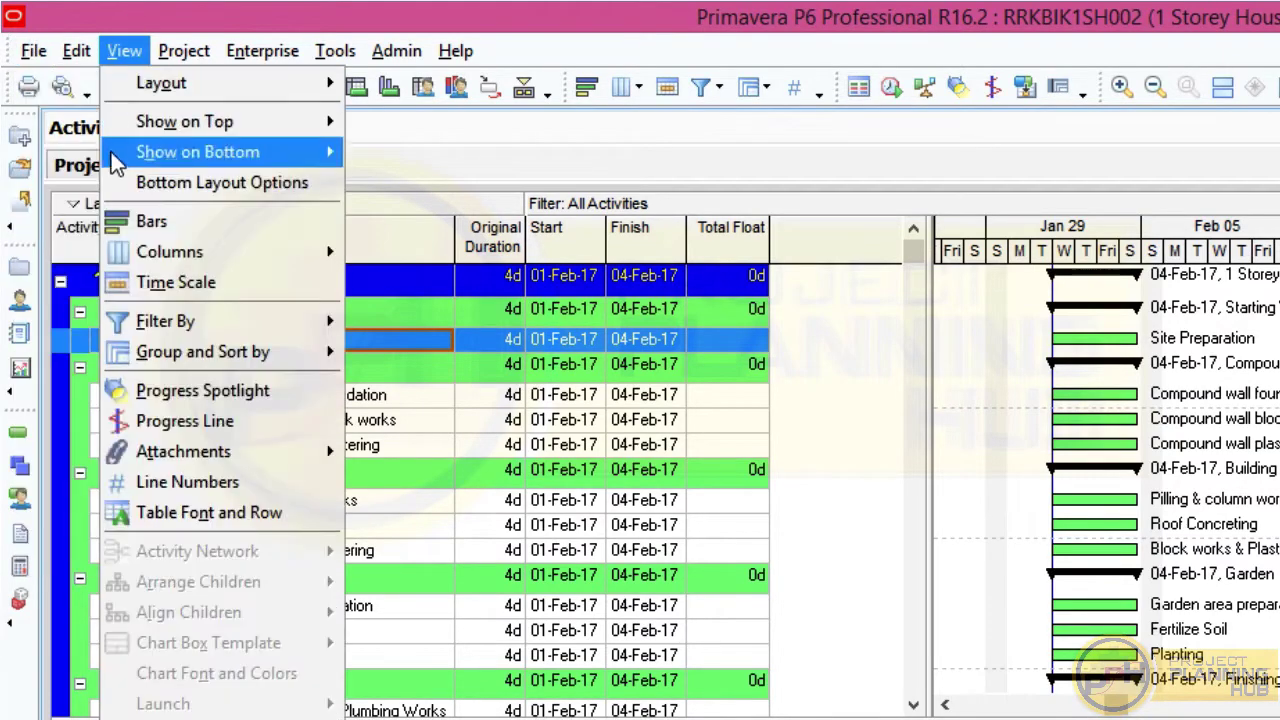
click(77, 51)
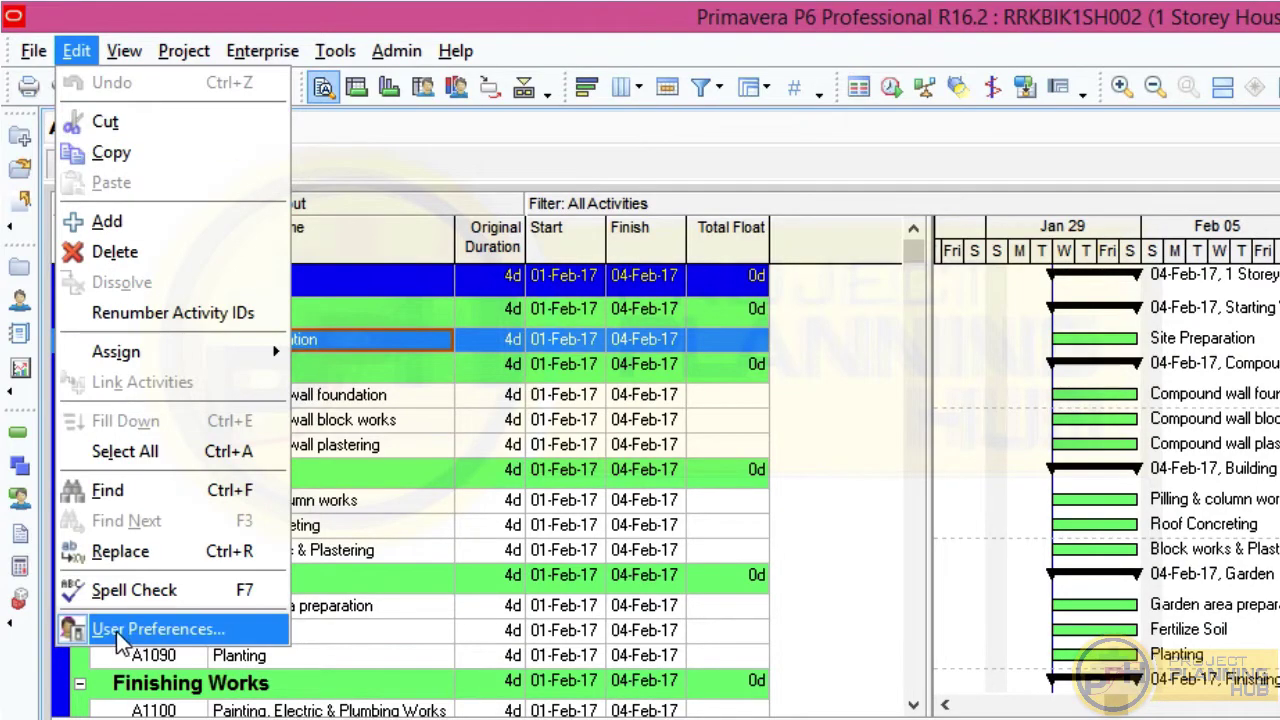
click(145, 627)
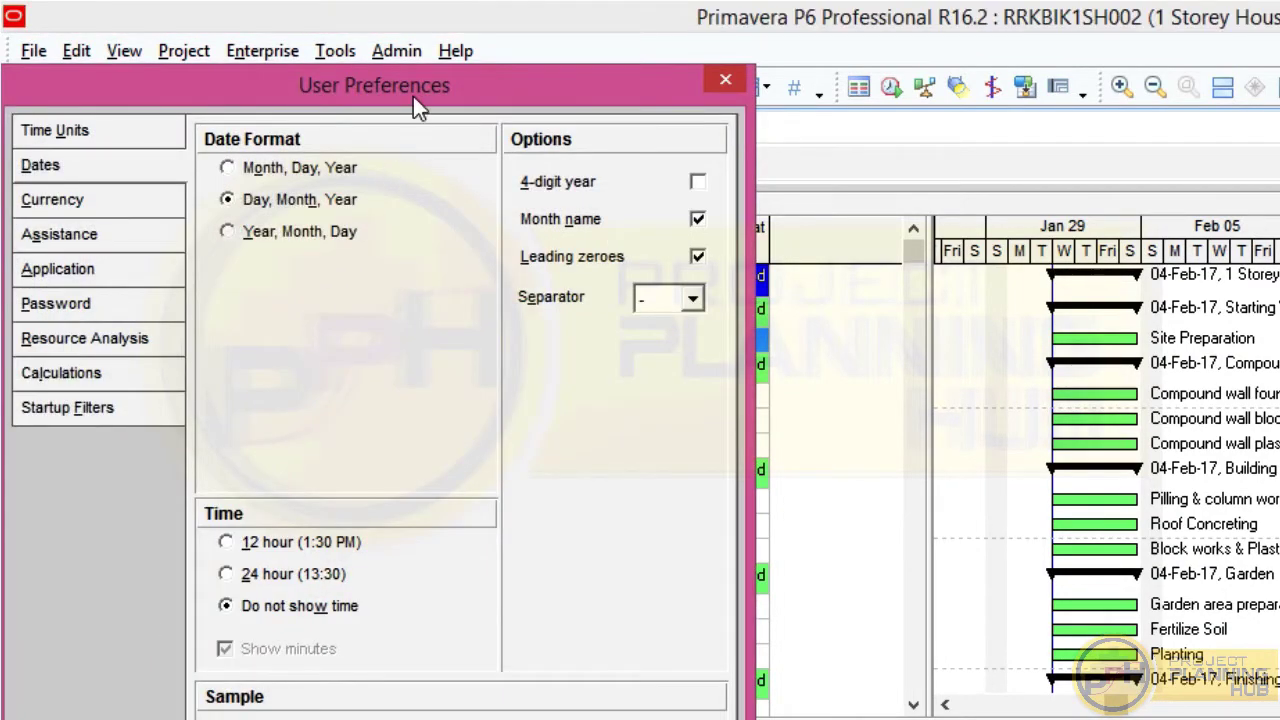
drag(414, 91, 1275, 262)
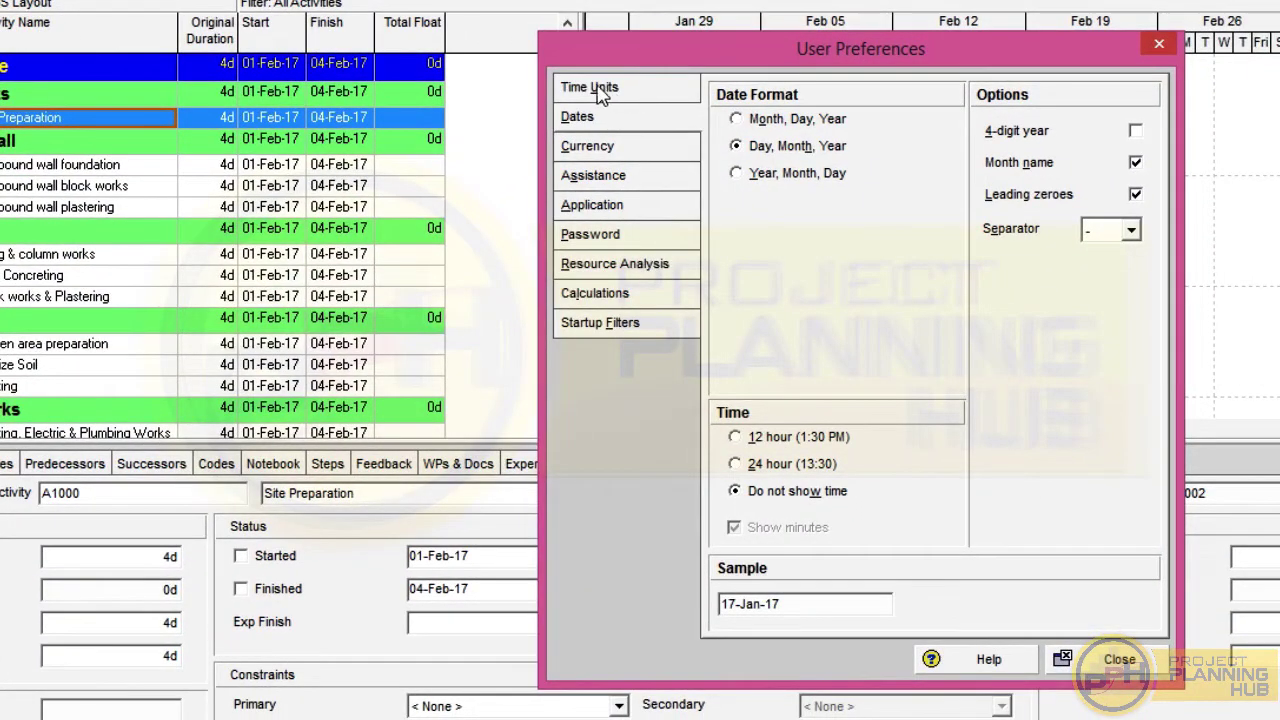
click(603, 92)
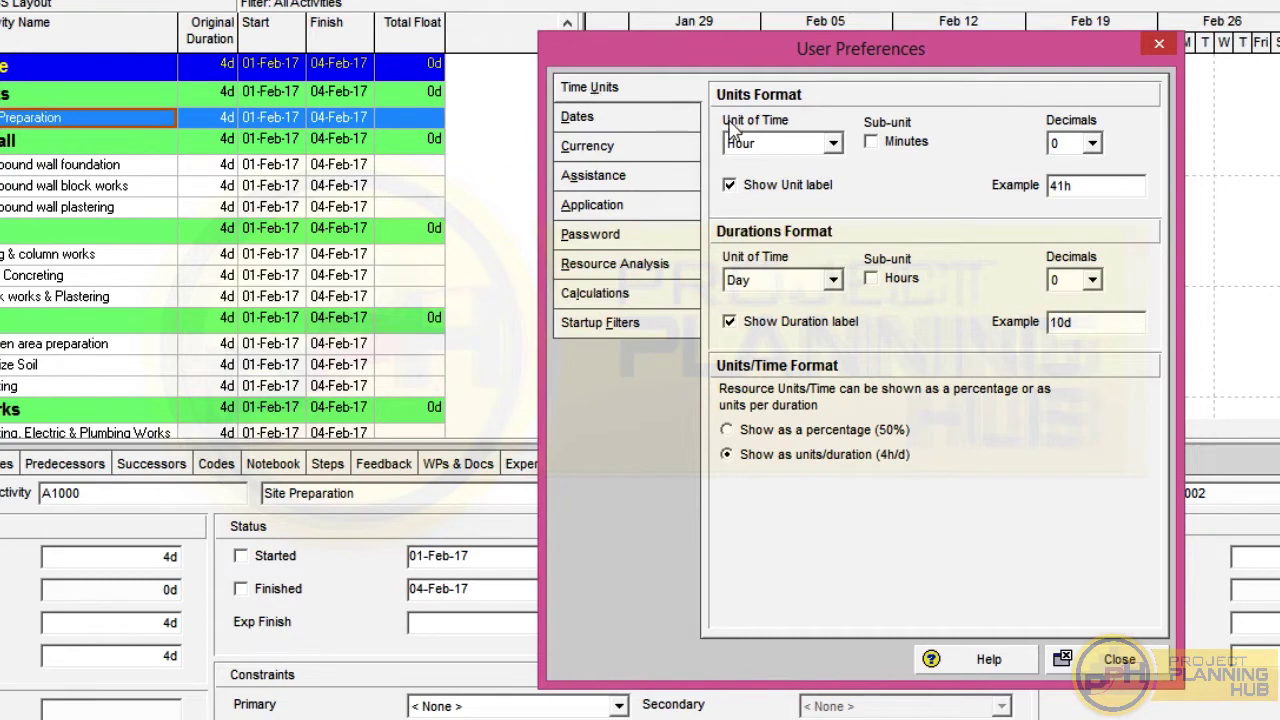
Choose Day as the durations unit of time and switch the duration label off and on to compare the example
click(832, 281)
click(782, 318)
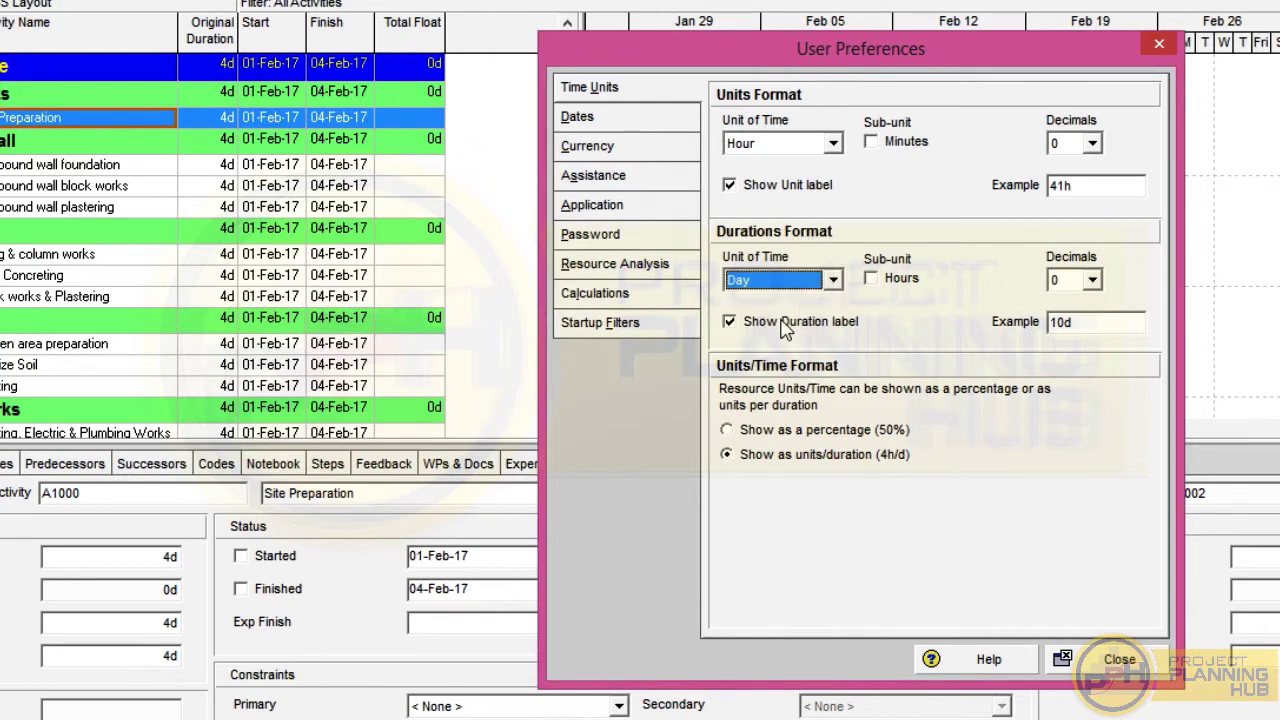
click(730, 323)
click(730, 323)
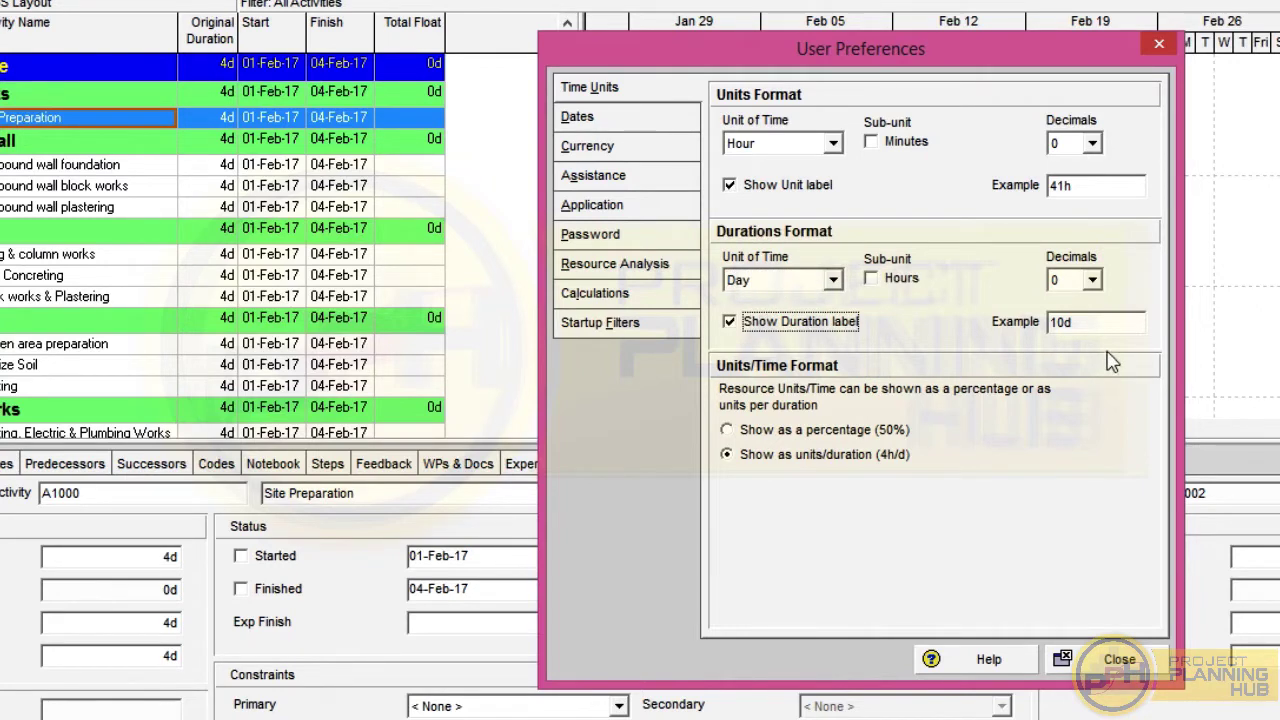
click(730, 323)
click(729, 322)
Try Hour as the durations unit of time and compare the example without and with the duration label
click(832, 281)
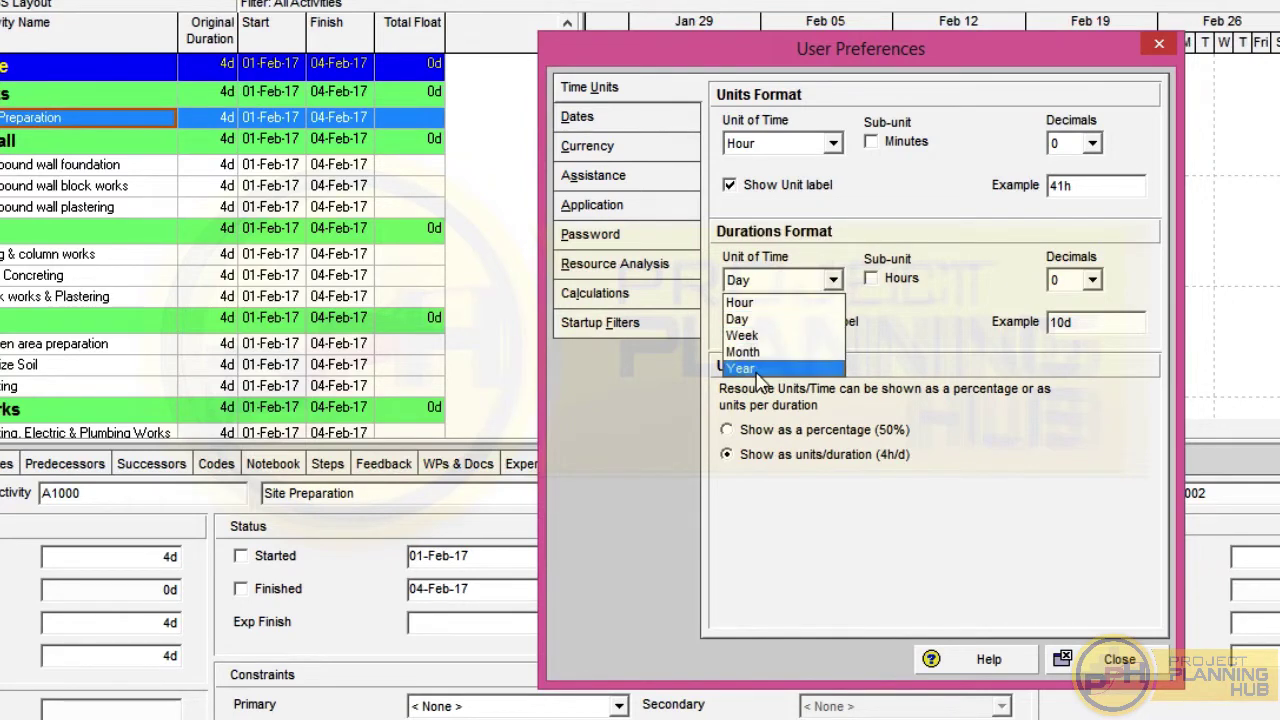
click(754, 305)
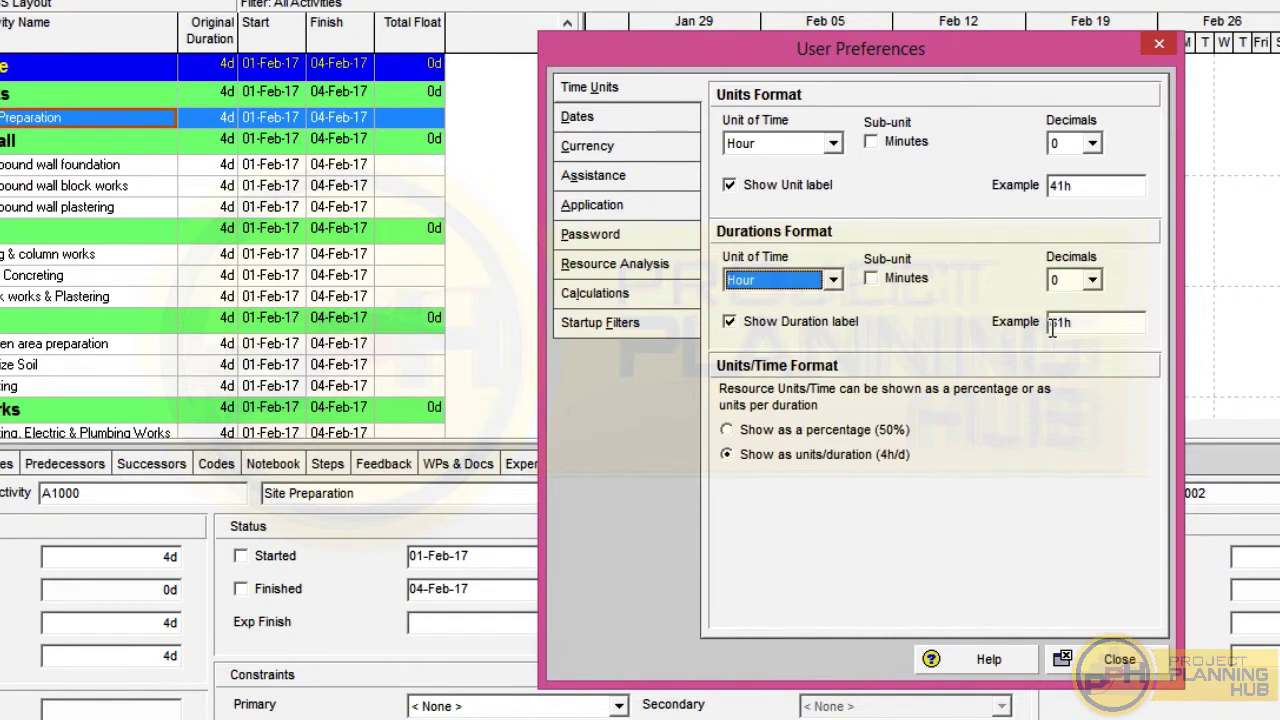
click(730, 322)
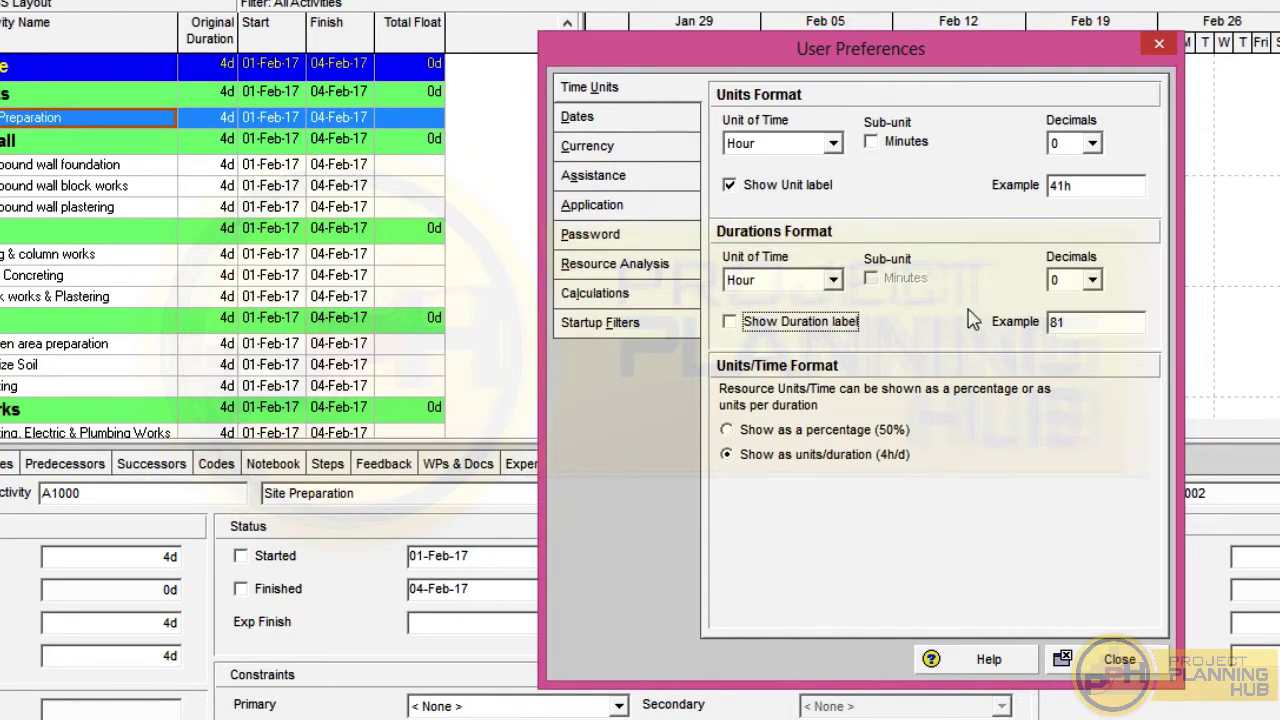
click(733, 322)
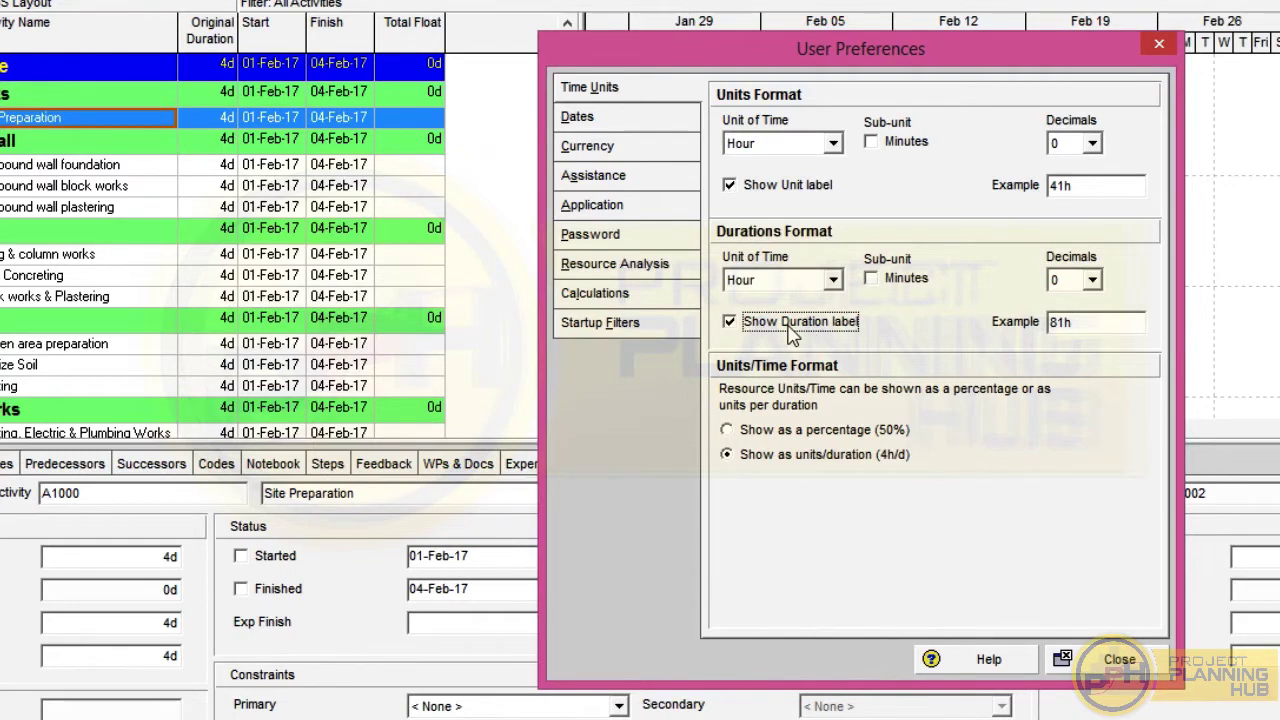
Set the durations unit of time to Day and close User Preferences
click(790, 283)
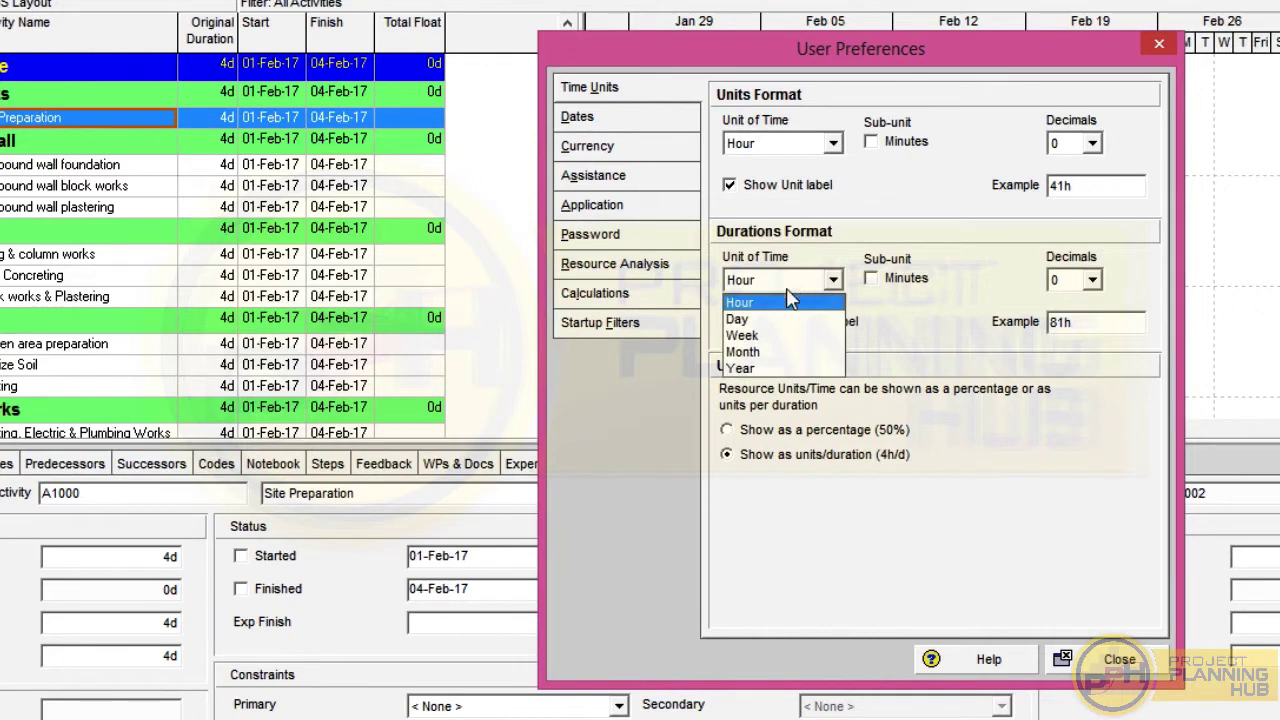
click(760, 319)
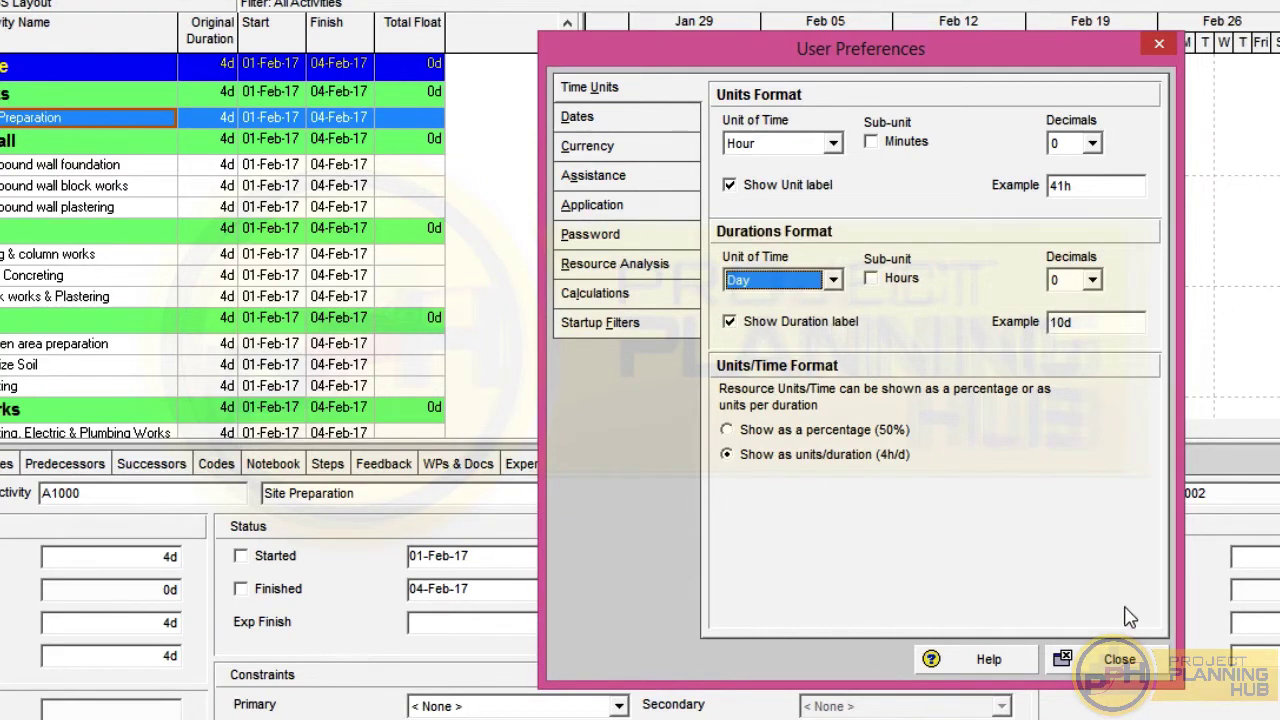
click(1110, 659)
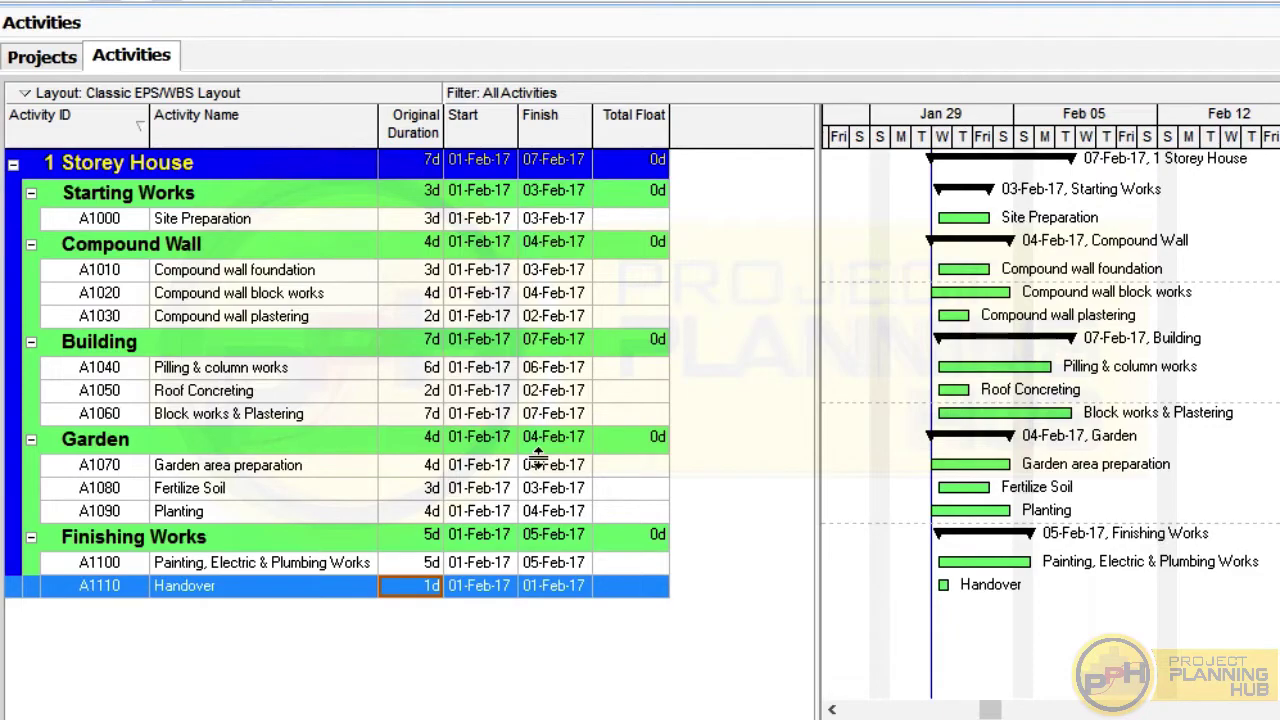
Enlarge the activity details area and show the predecessors of the Handover activity
drag(560, 690, 666, 280)
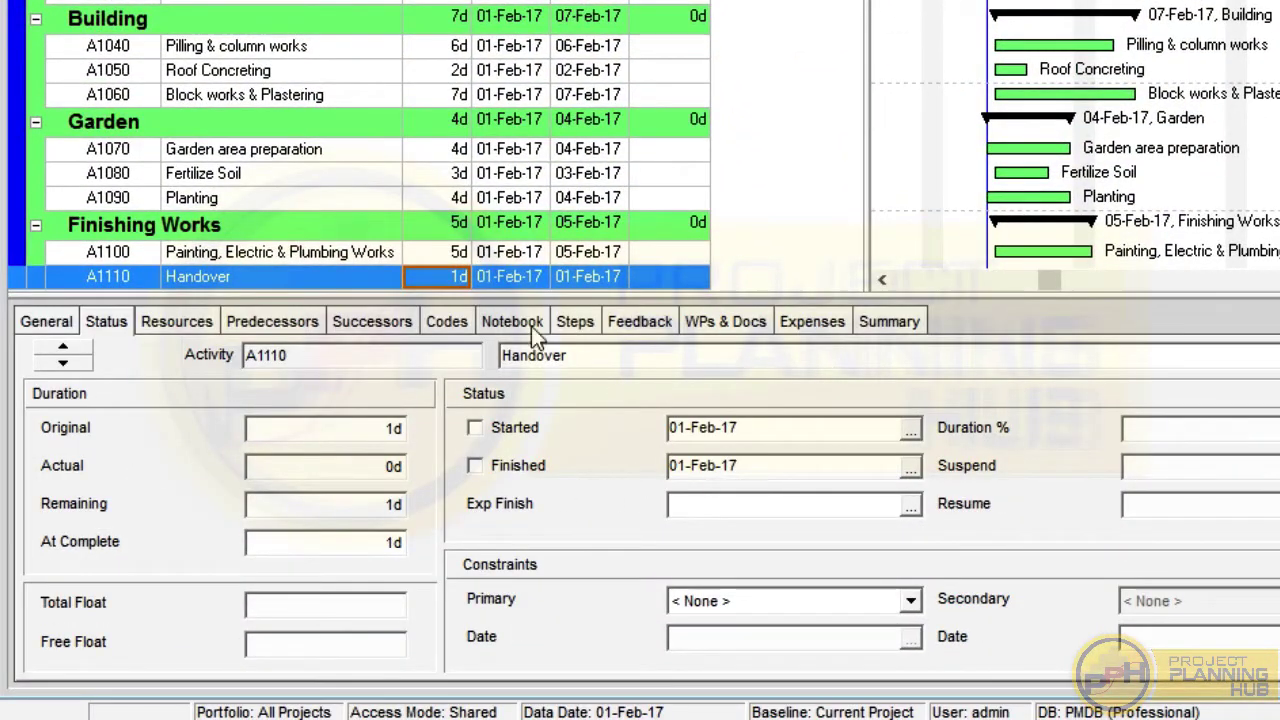
click(273, 323)
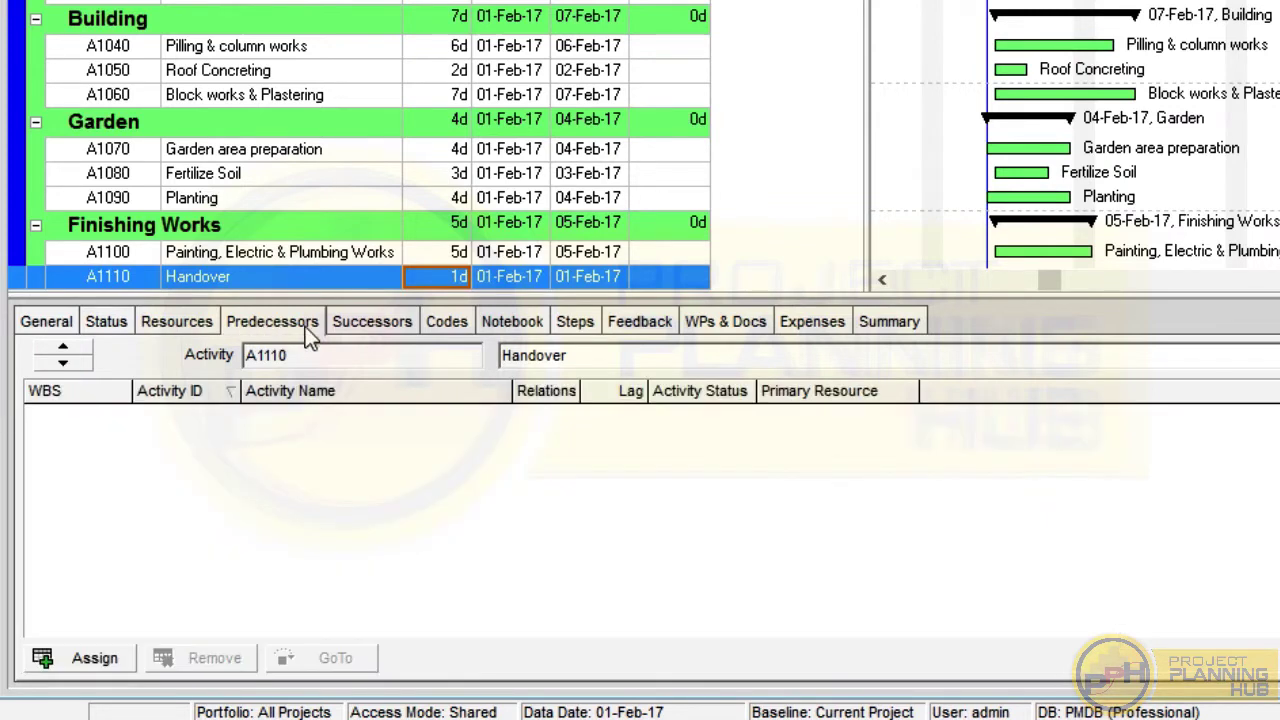
Switch between the Handover activity's successors and predecessors to compare the two lists
click(383, 328)
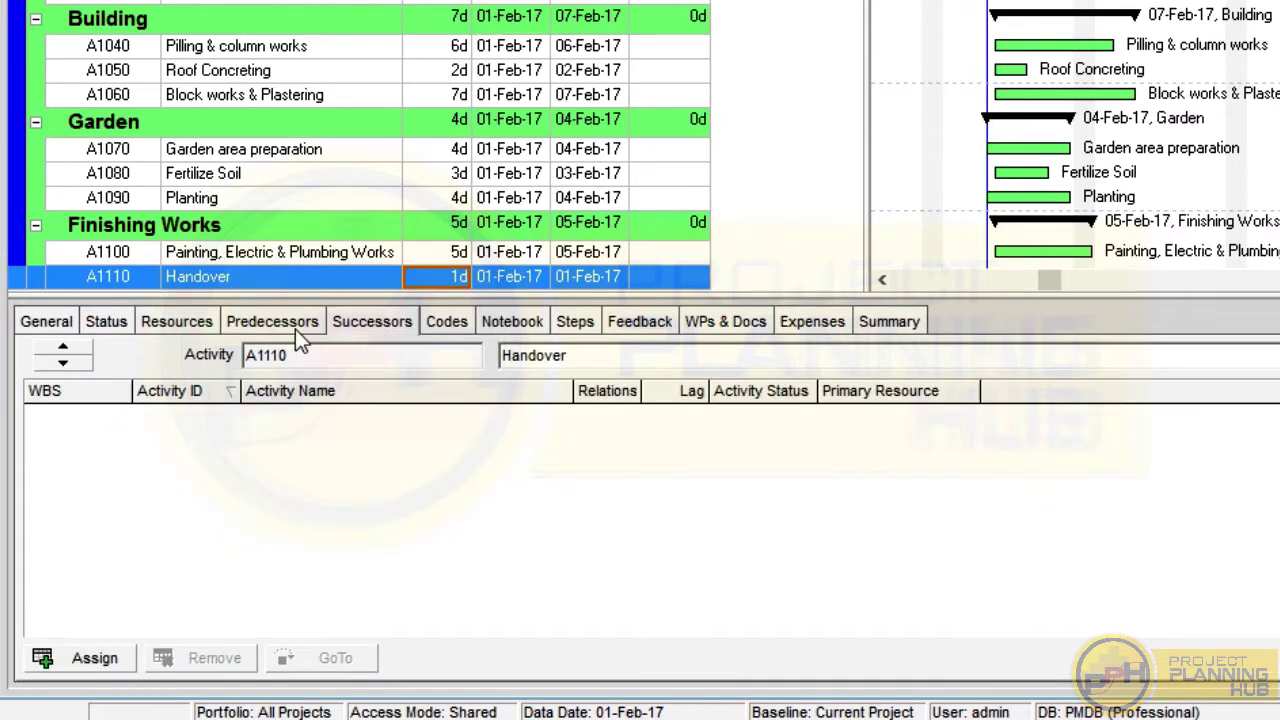
click(297, 329)
click(390, 328)
Customize the activity details to add Relationships to the displayed tabs
right_click(986, 328)
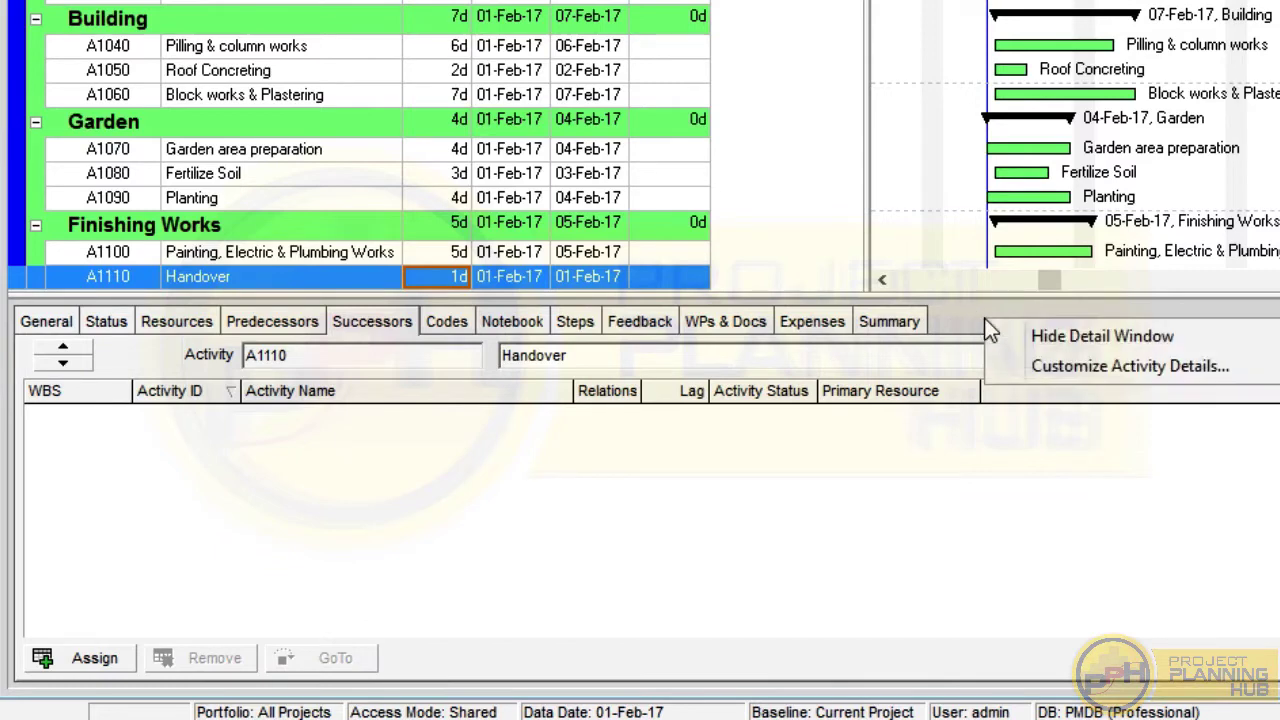
click(1133, 368)
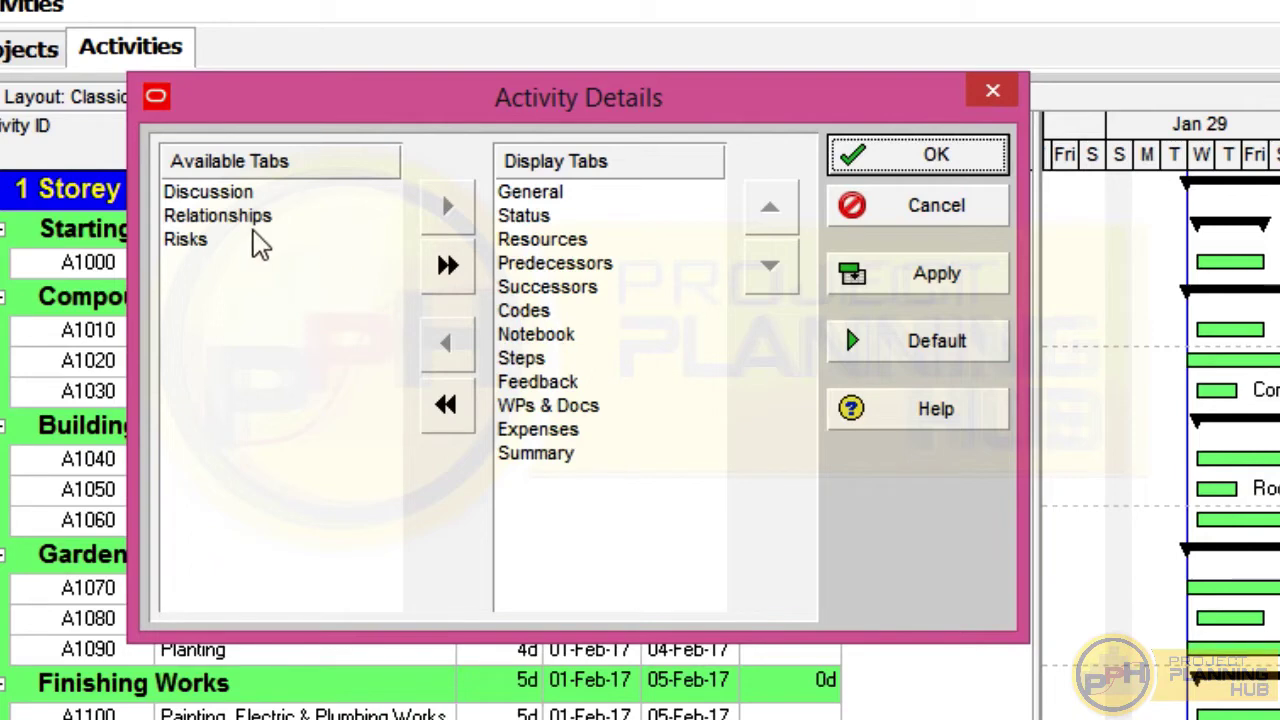
click(210, 217)
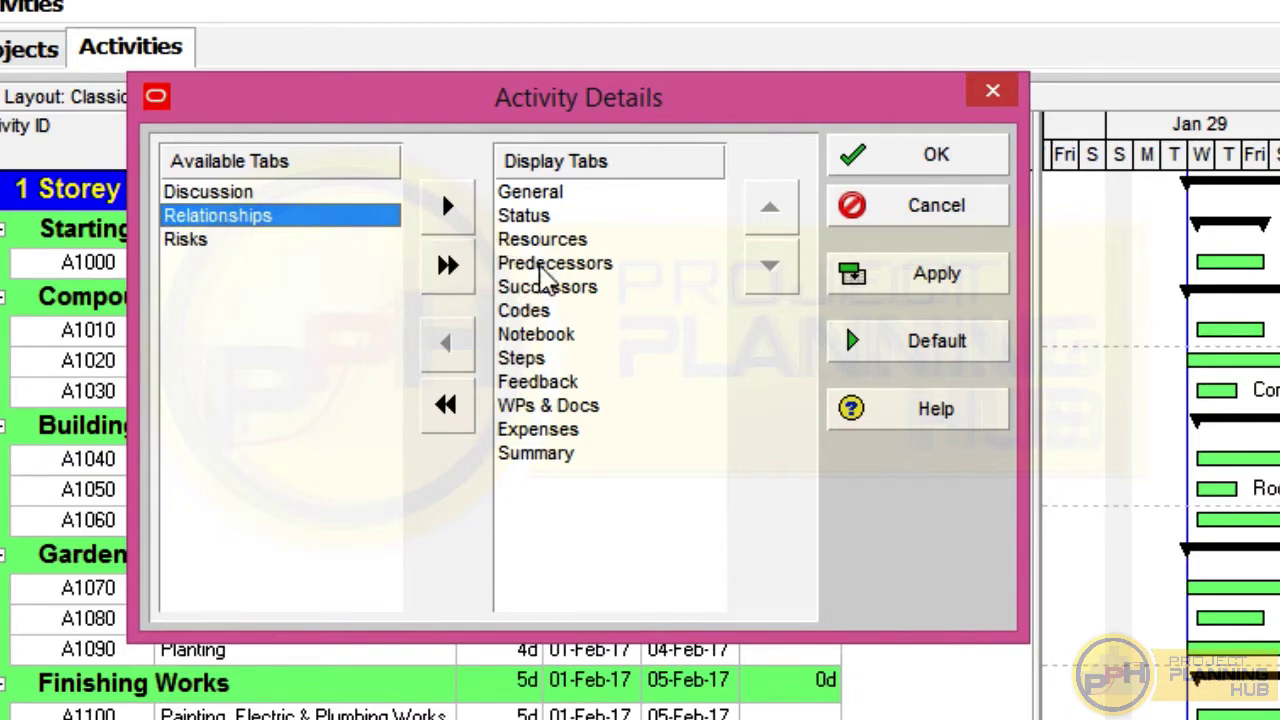
click(452, 210)
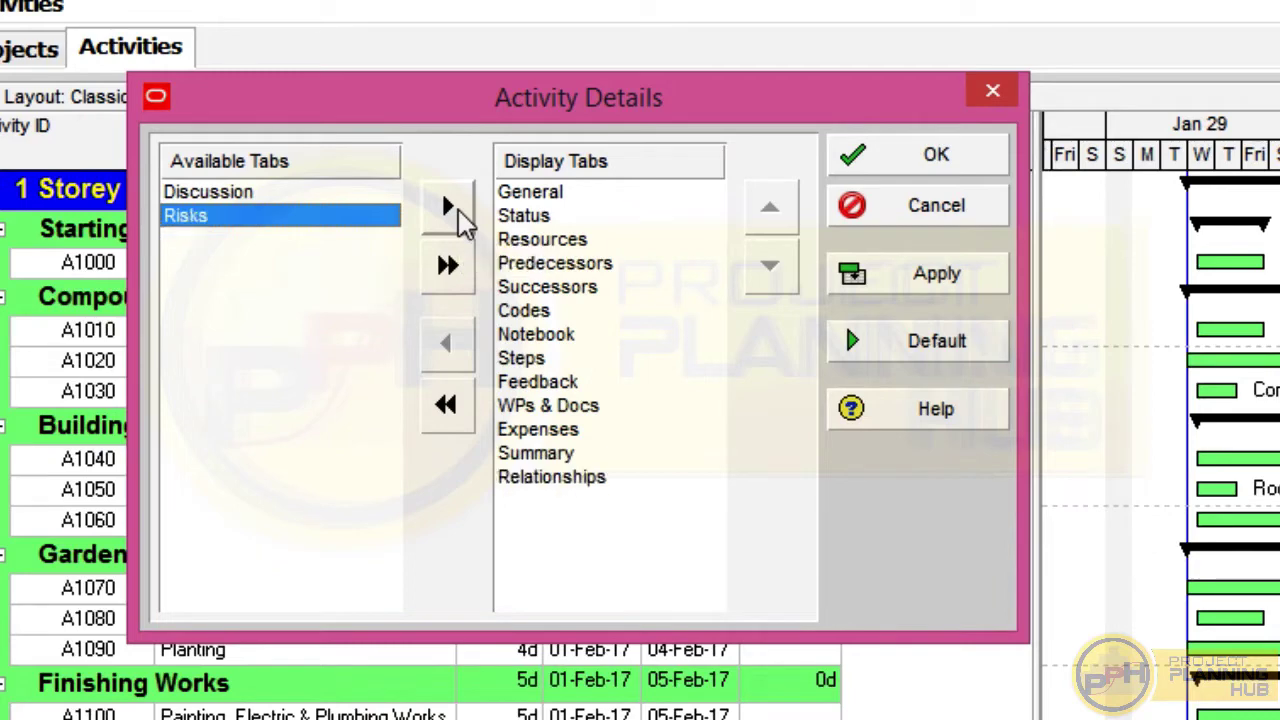
Move Relationships up to directly after Status in the display order and accept the activity details customization
click(555, 479)
click(783, 218)
click(783, 218)
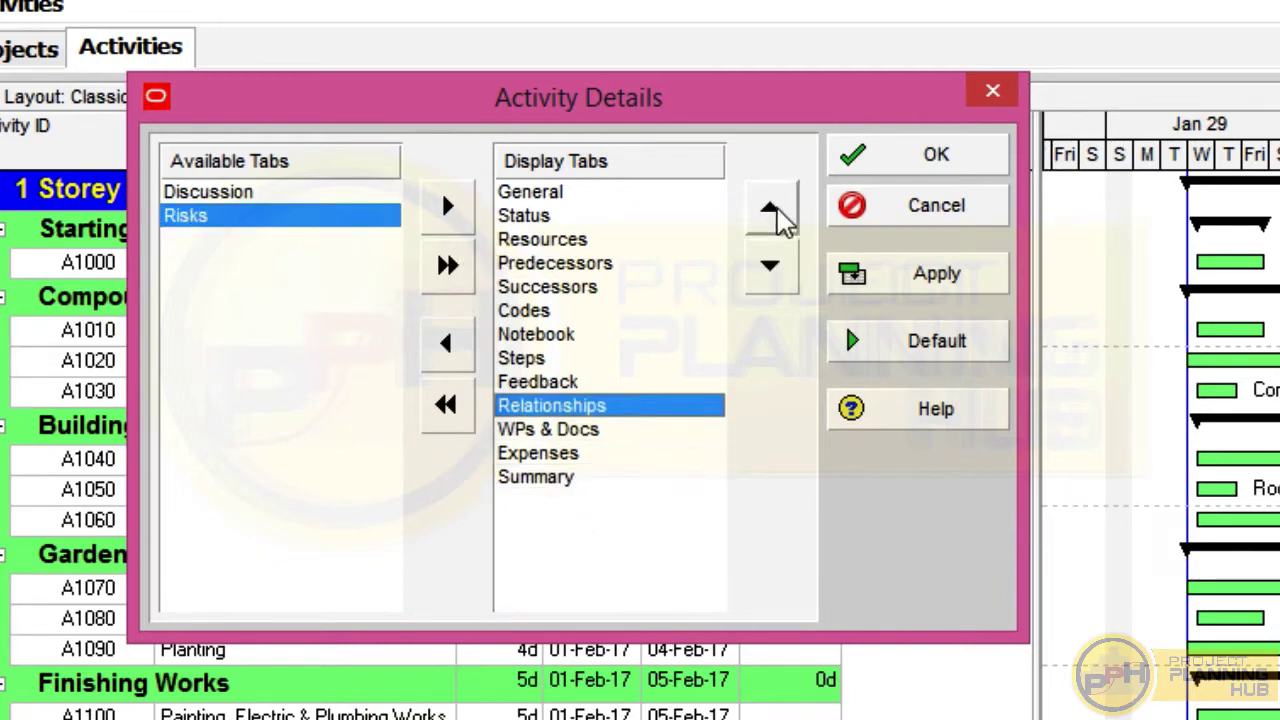
click(783, 218)
click(783, 218)
click(783, 218)
click(783, 218)
click(783, 218)
click(783, 218)
click(783, 218)
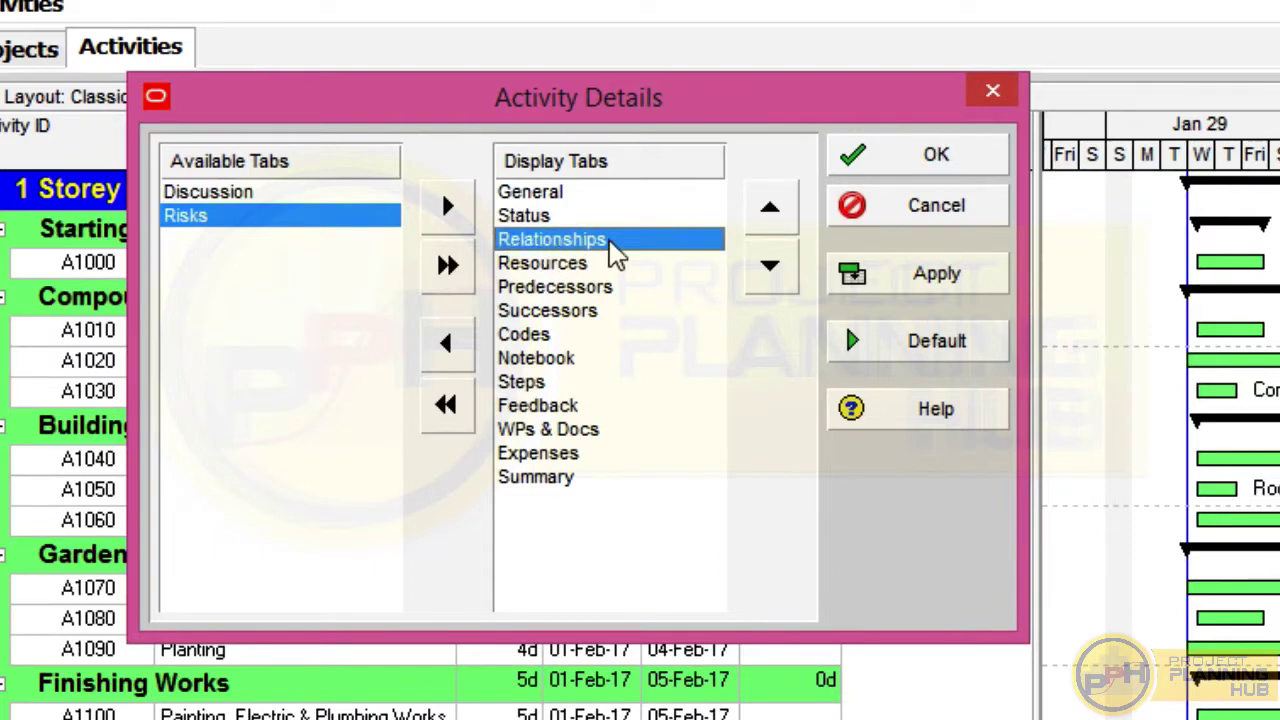
click(915, 176)
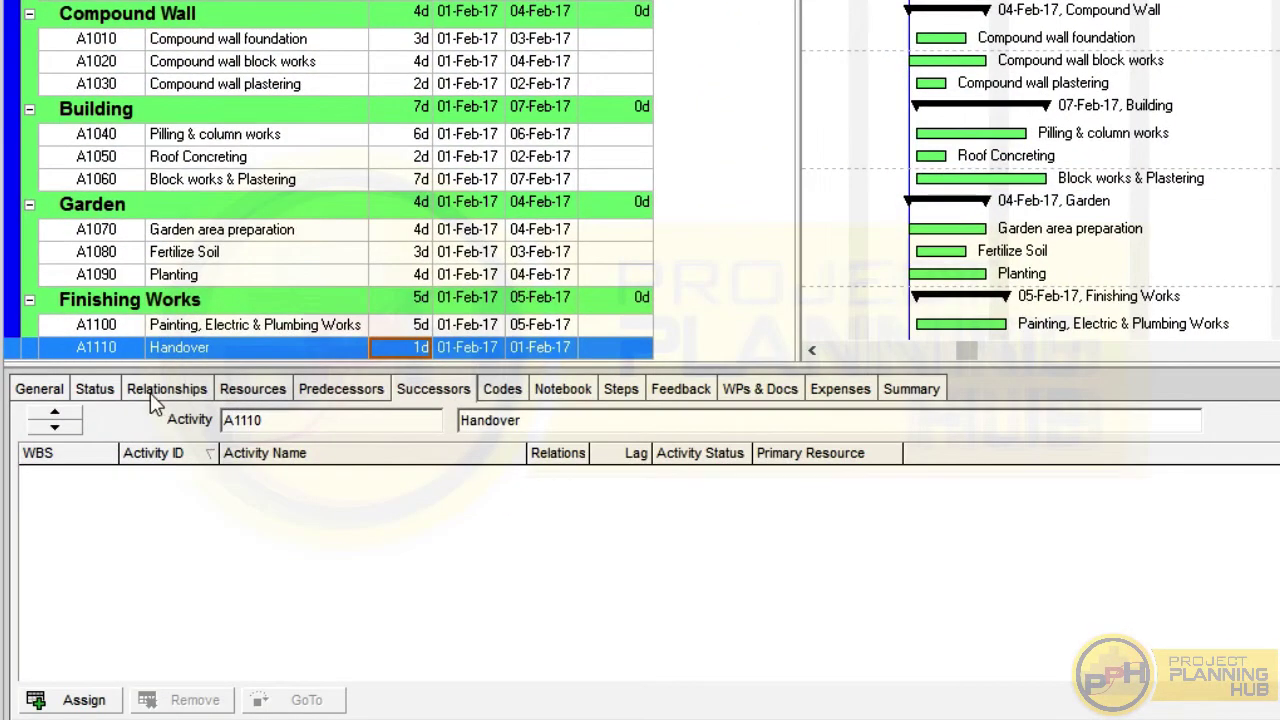
Compare the Handover activity's combined relationships view with its separate predecessors and successors lists
click(165, 401)
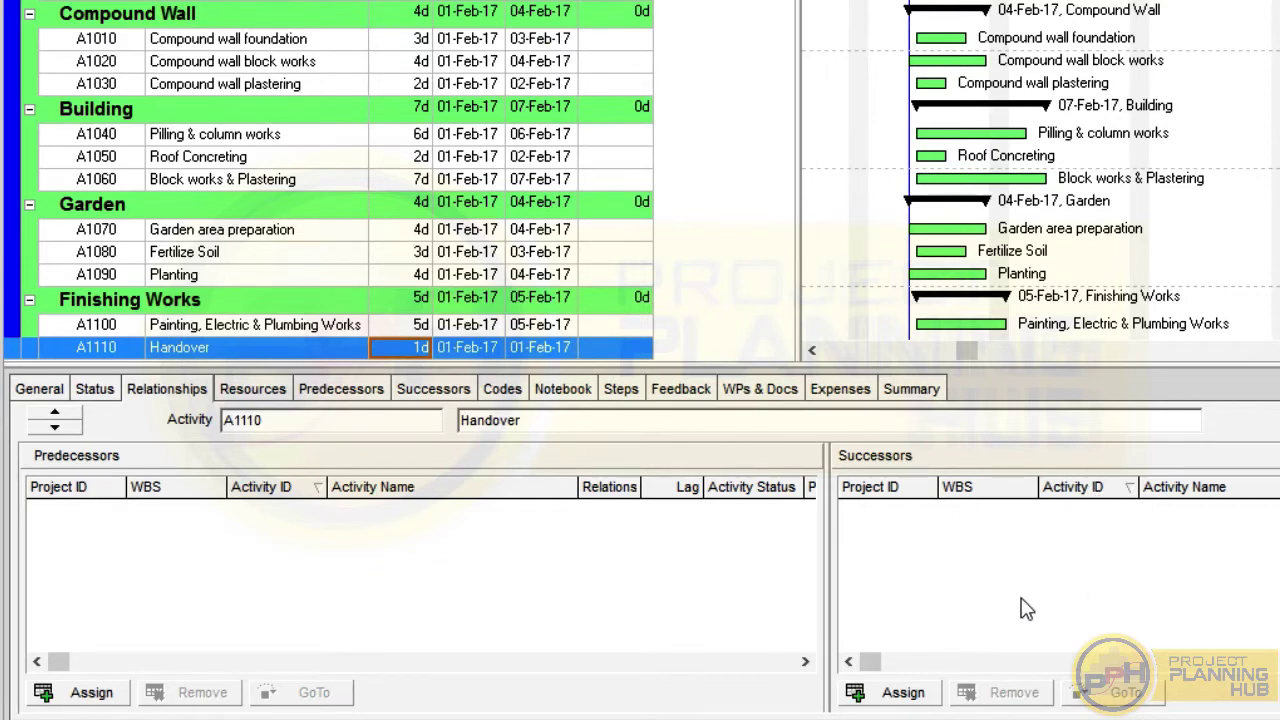
click(363, 399)
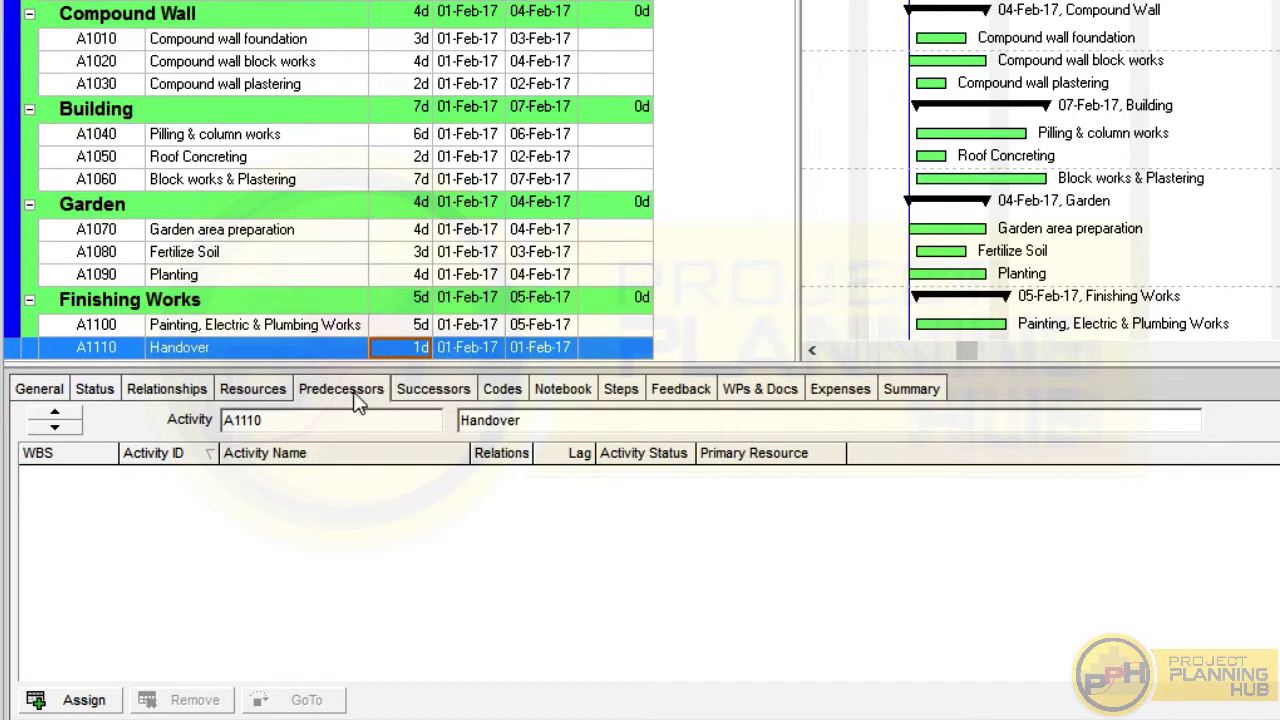
click(435, 395)
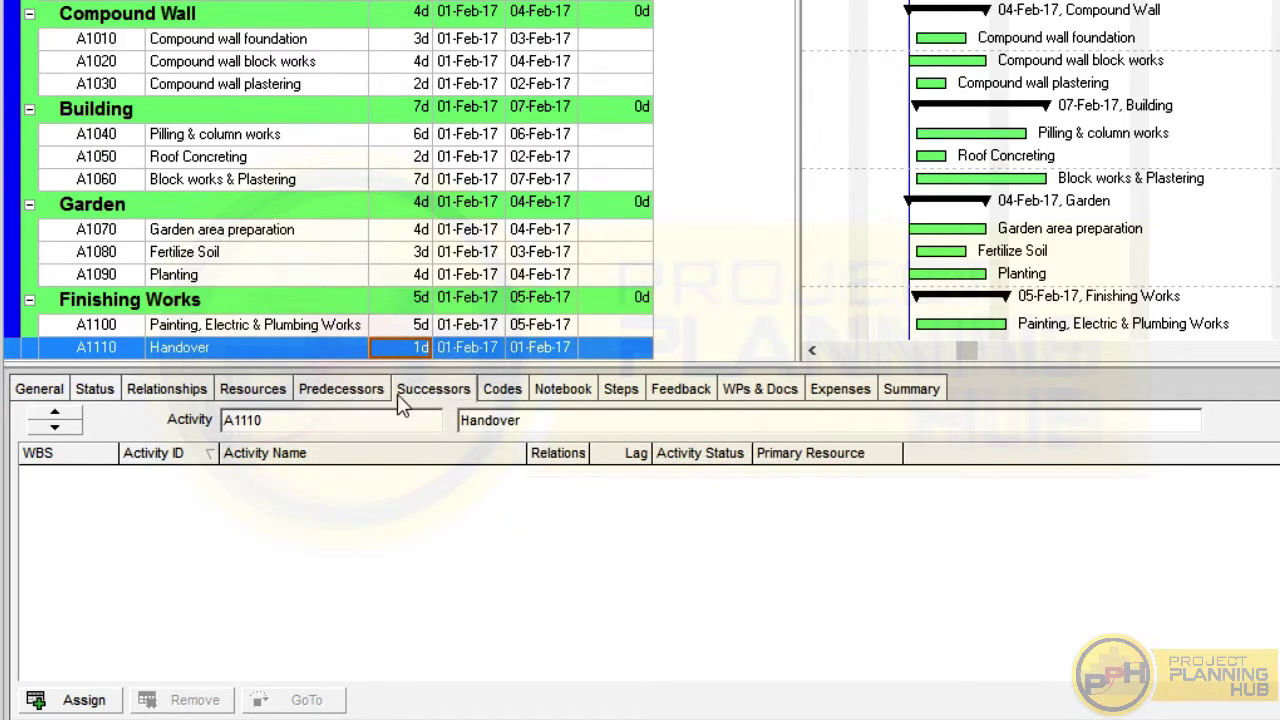
click(167, 390)
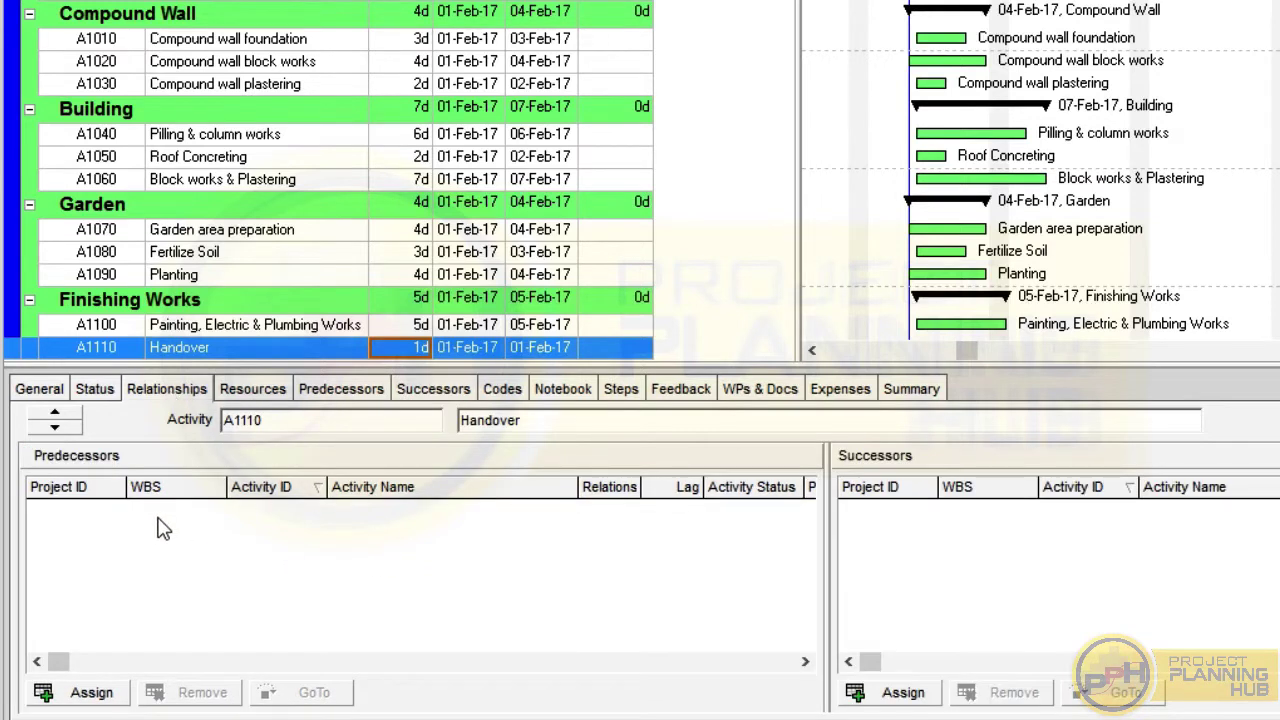
Examine the relationships of Compound wall foundation and Compound wall block works, including the foundation's general and status details
click(202, 44)
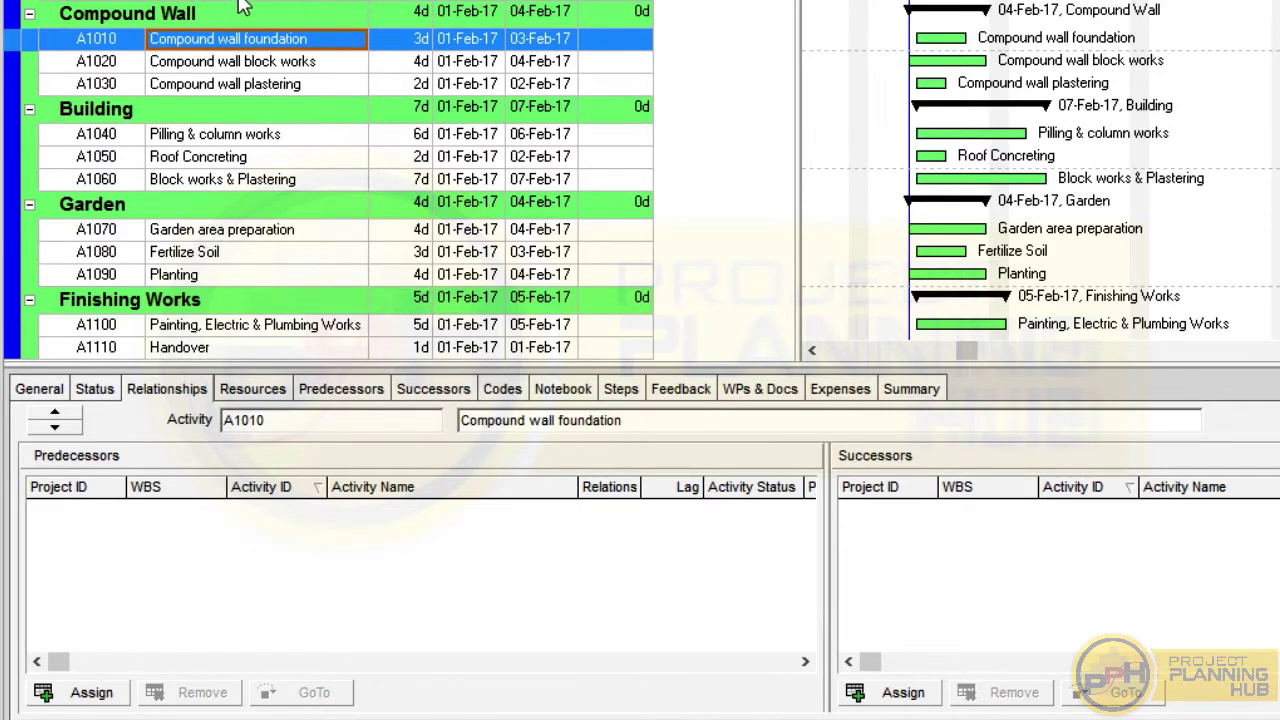
click(238, 62)
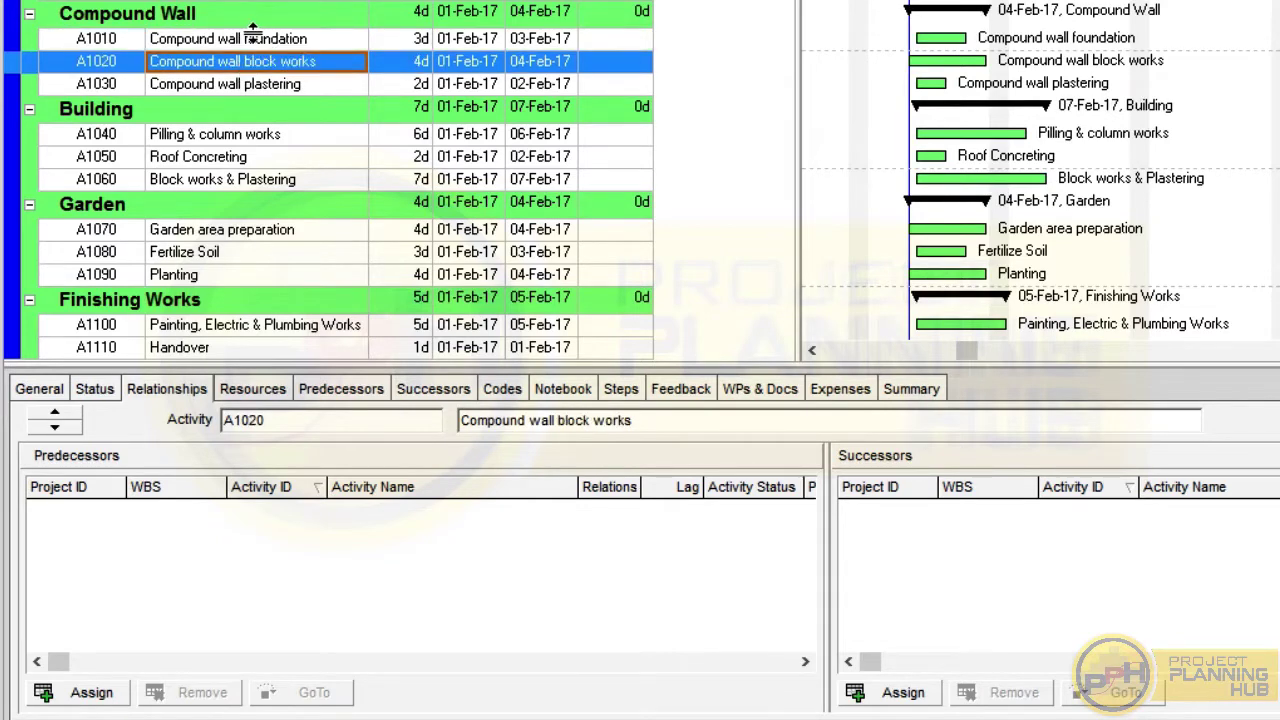
click(244, 39)
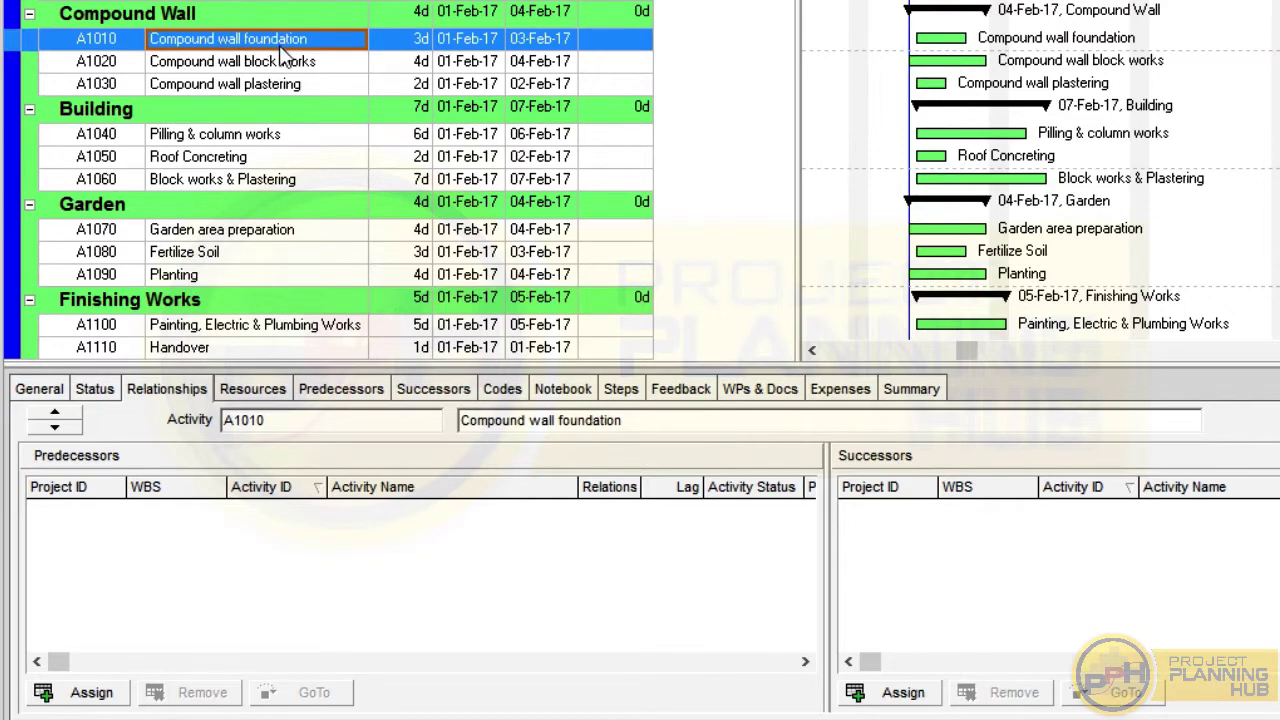
click(44, 396)
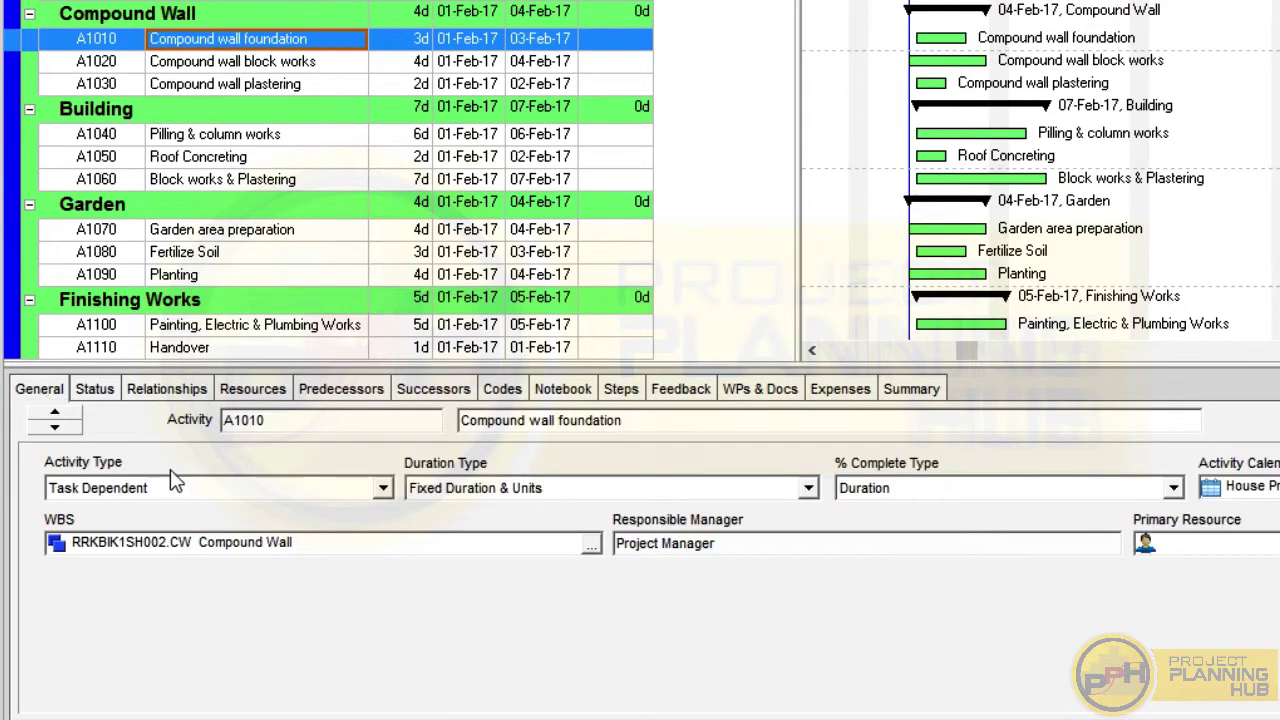
click(106, 397)
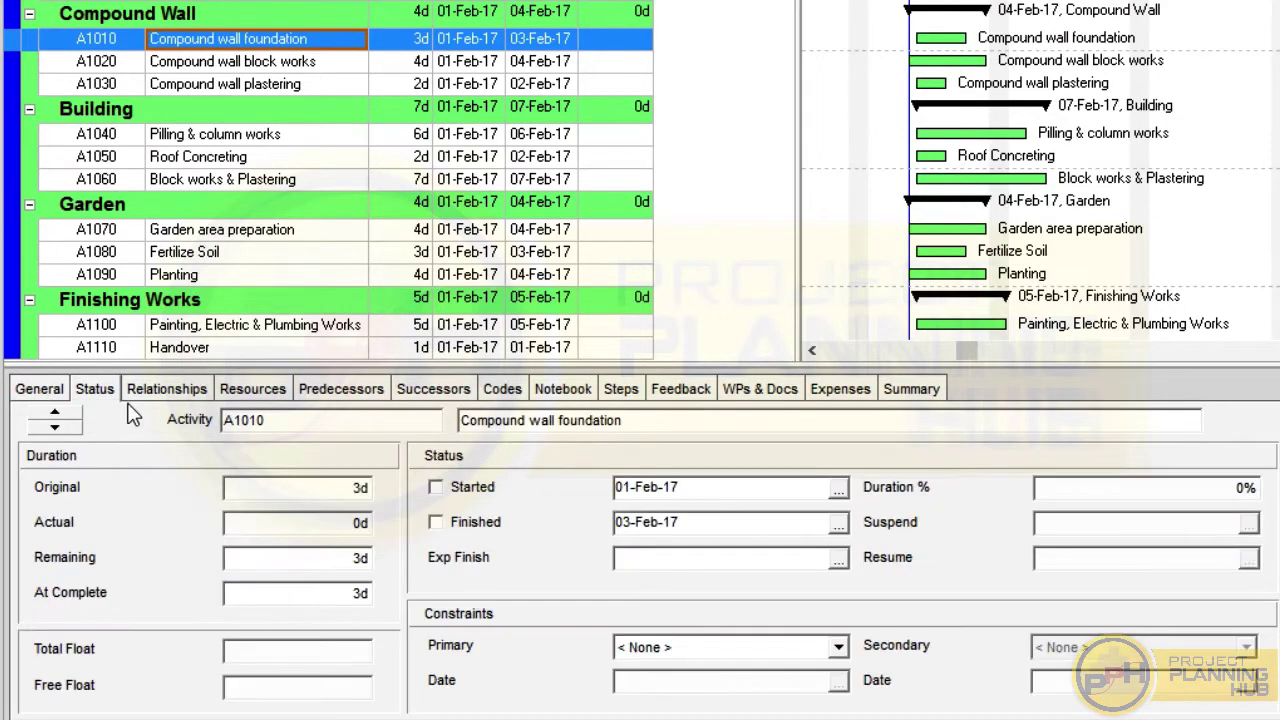
click(166, 390)
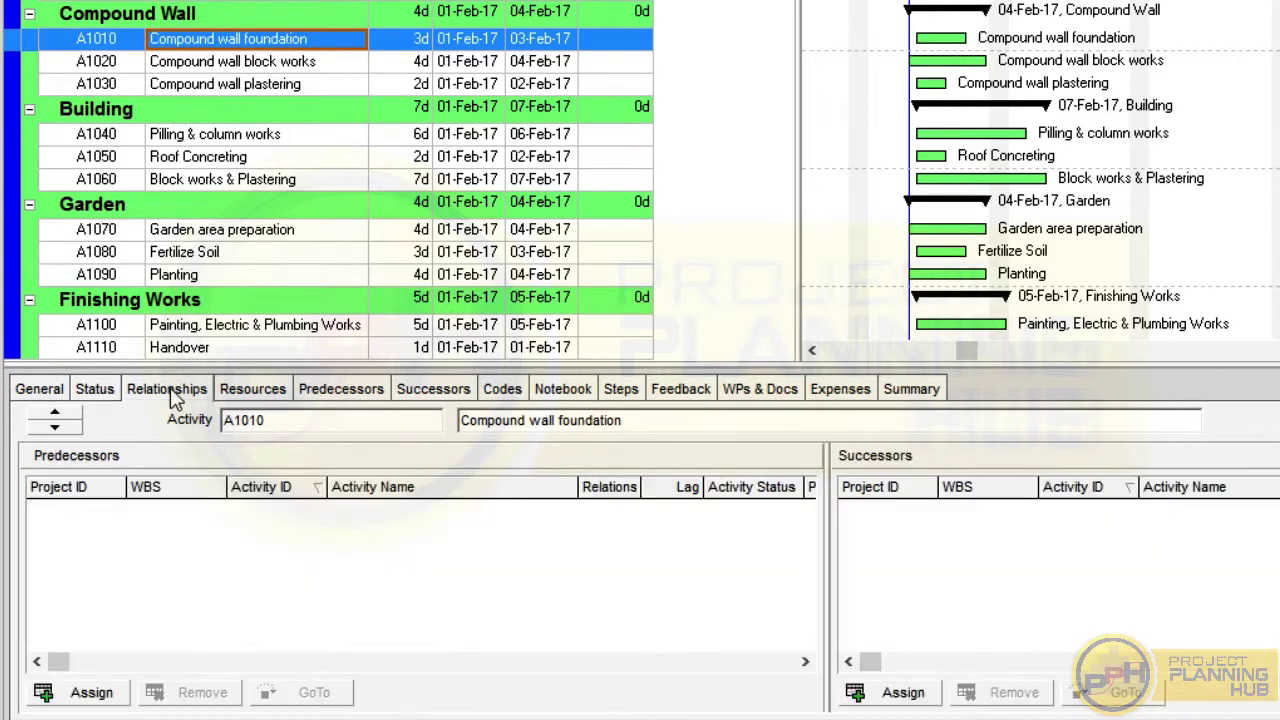
click(206, 66)
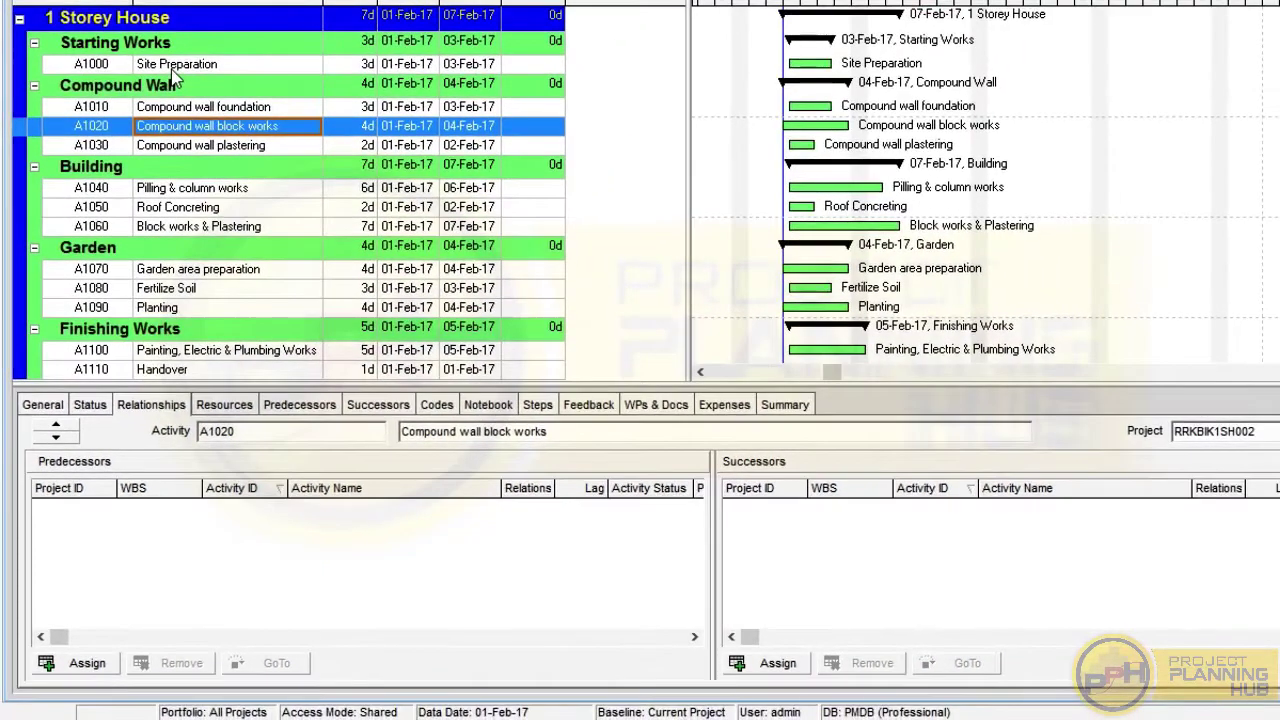
Open successor assignment for Site Preparation, then enlarge and reposition the dialog so the activity names and the successors list show
click(173, 68)
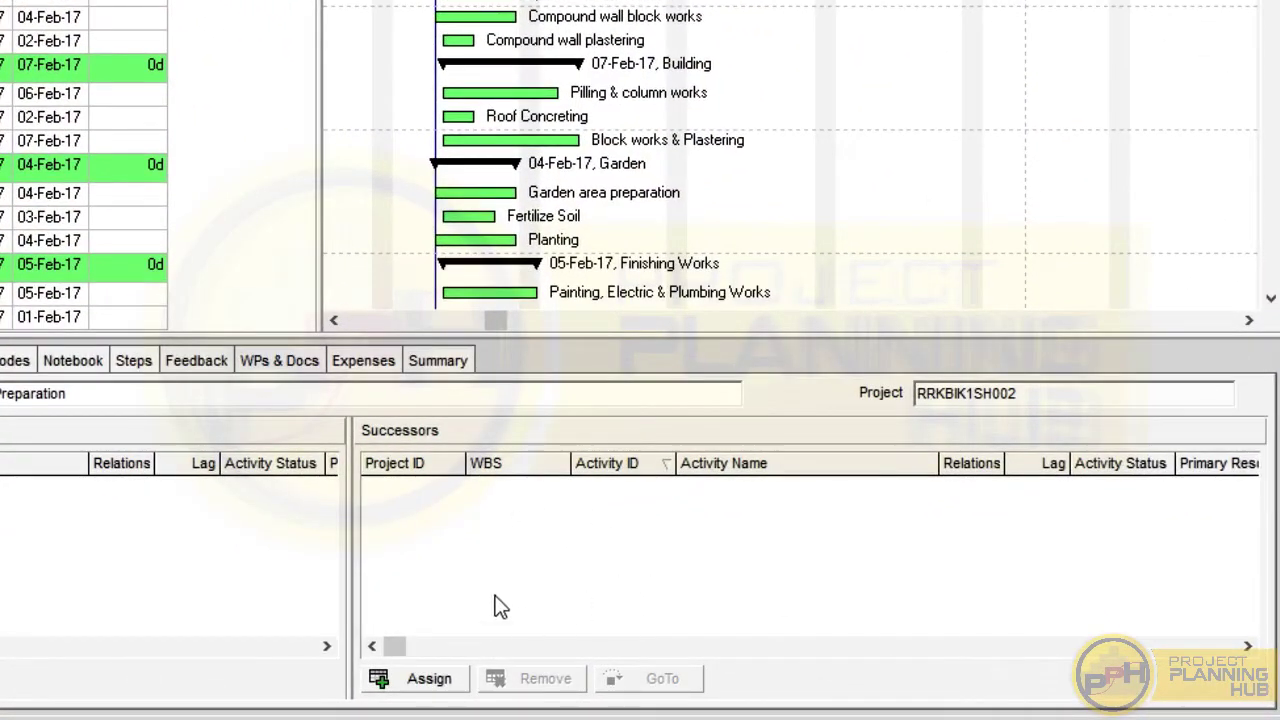
click(429, 679)
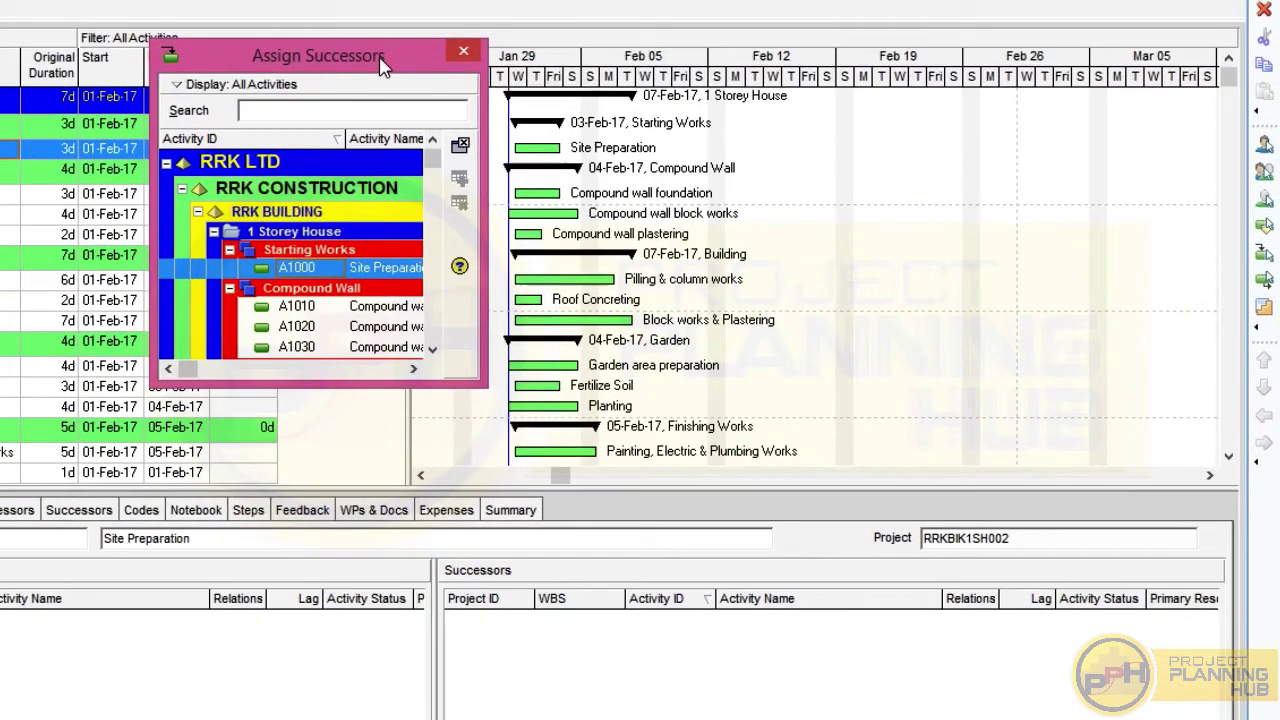
drag(365, 25, 713, 89)
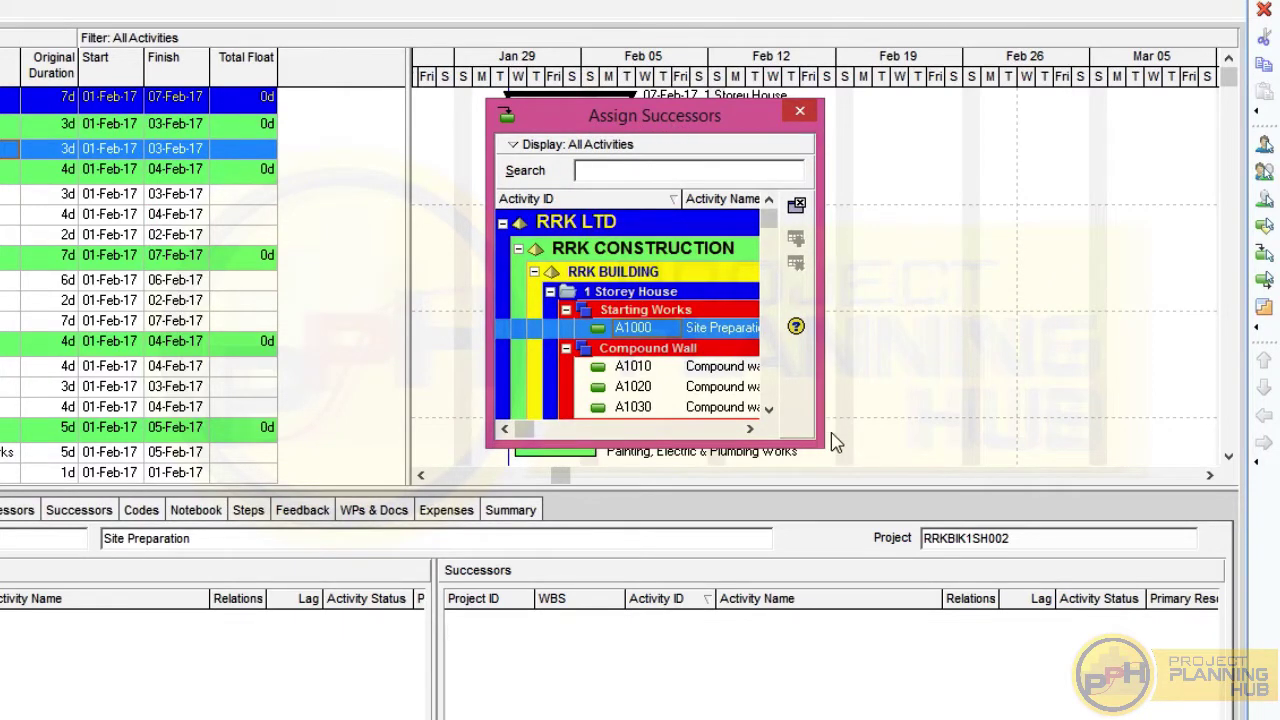
drag(818, 446, 1155, 597)
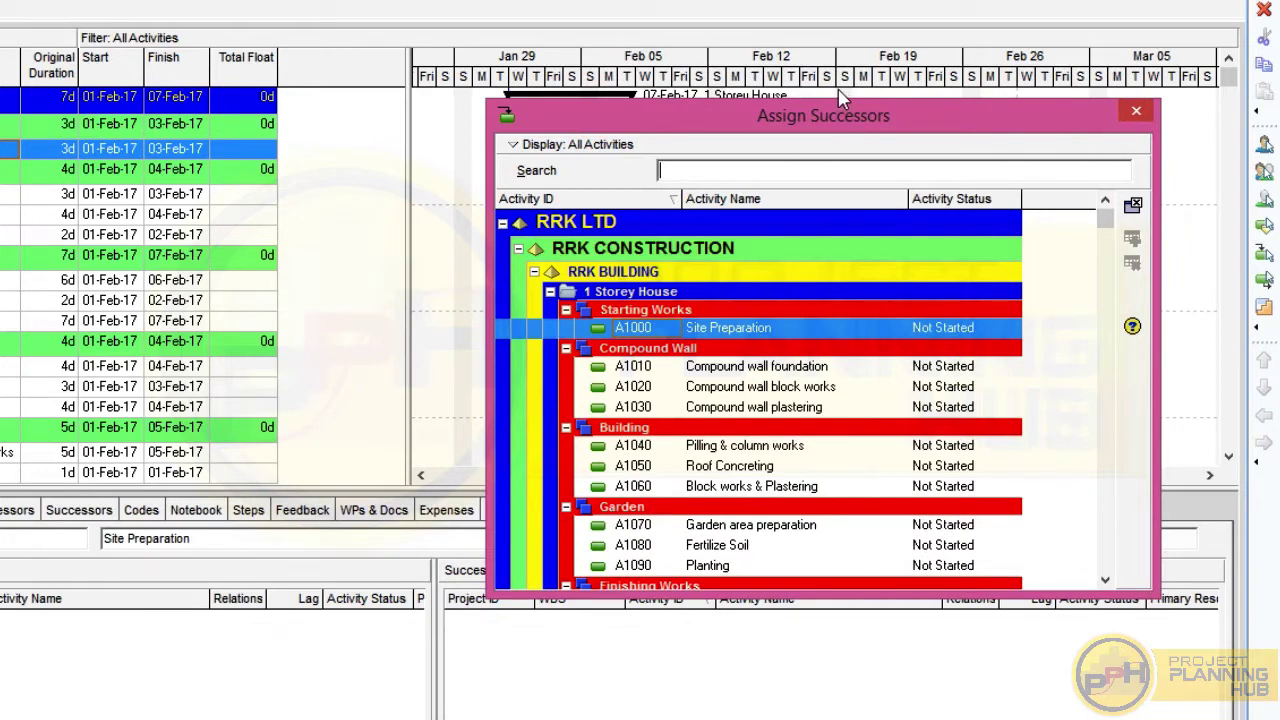
drag(814, 127, 814, 34)
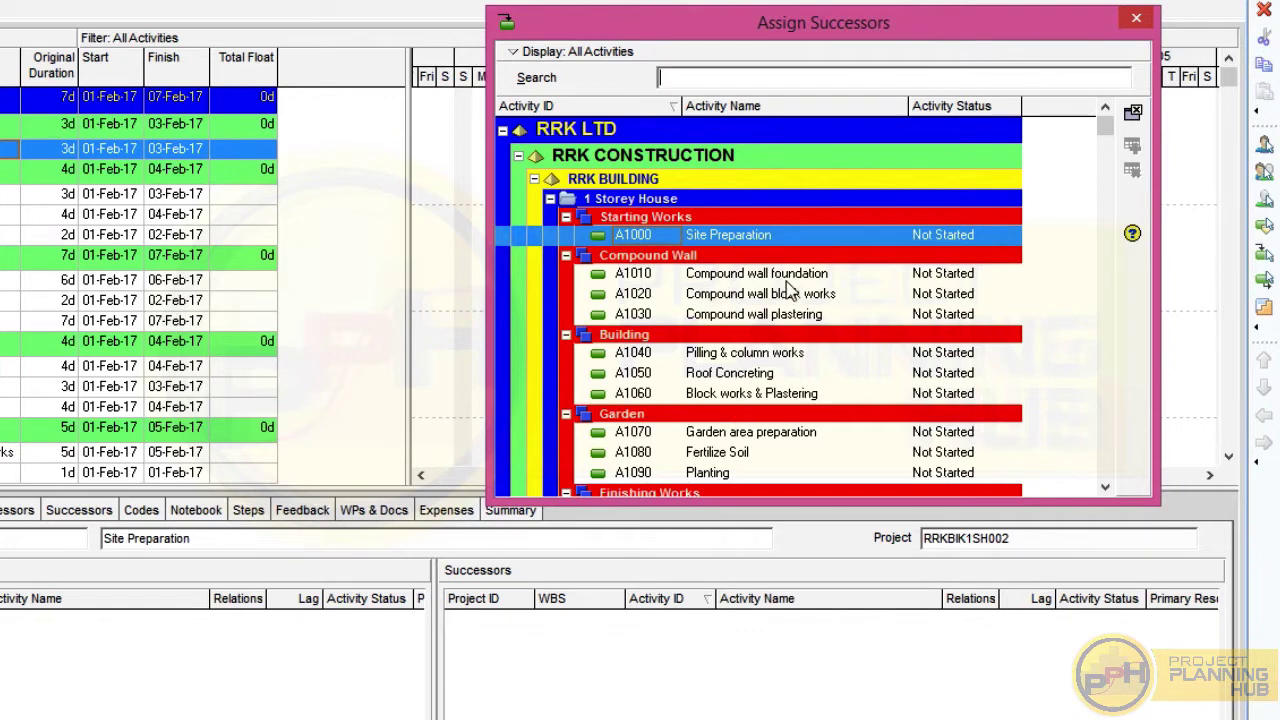
Assign Compound wall foundation, Pilling & column works and Garden area preparation as successors of Site Preparation
click(727, 278)
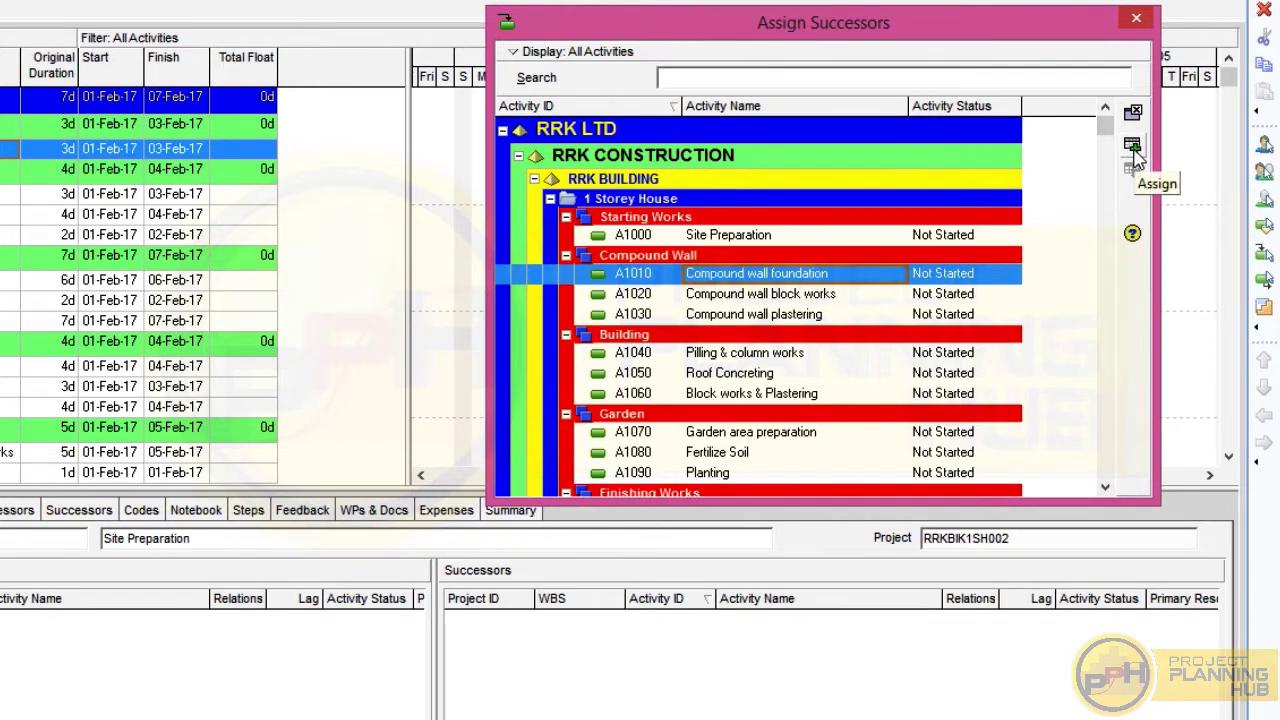
double_click(728, 278)
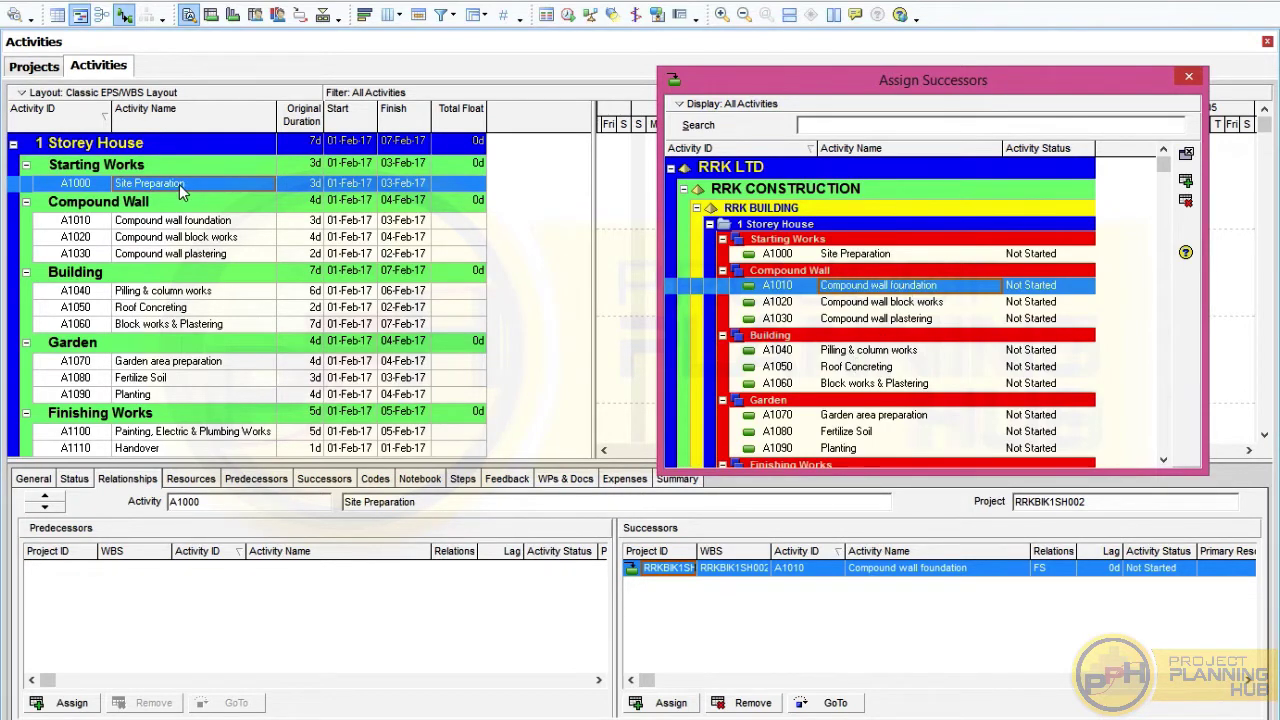
double_click(870, 350)
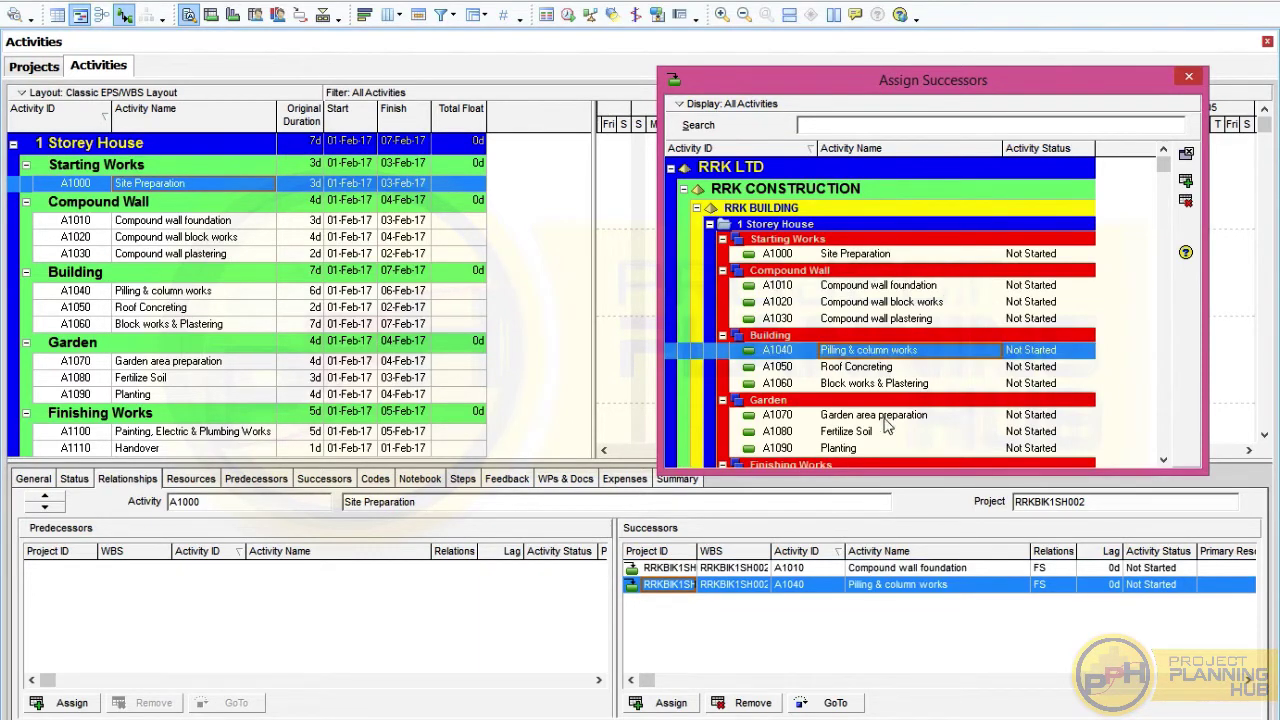
click(1163, 462)
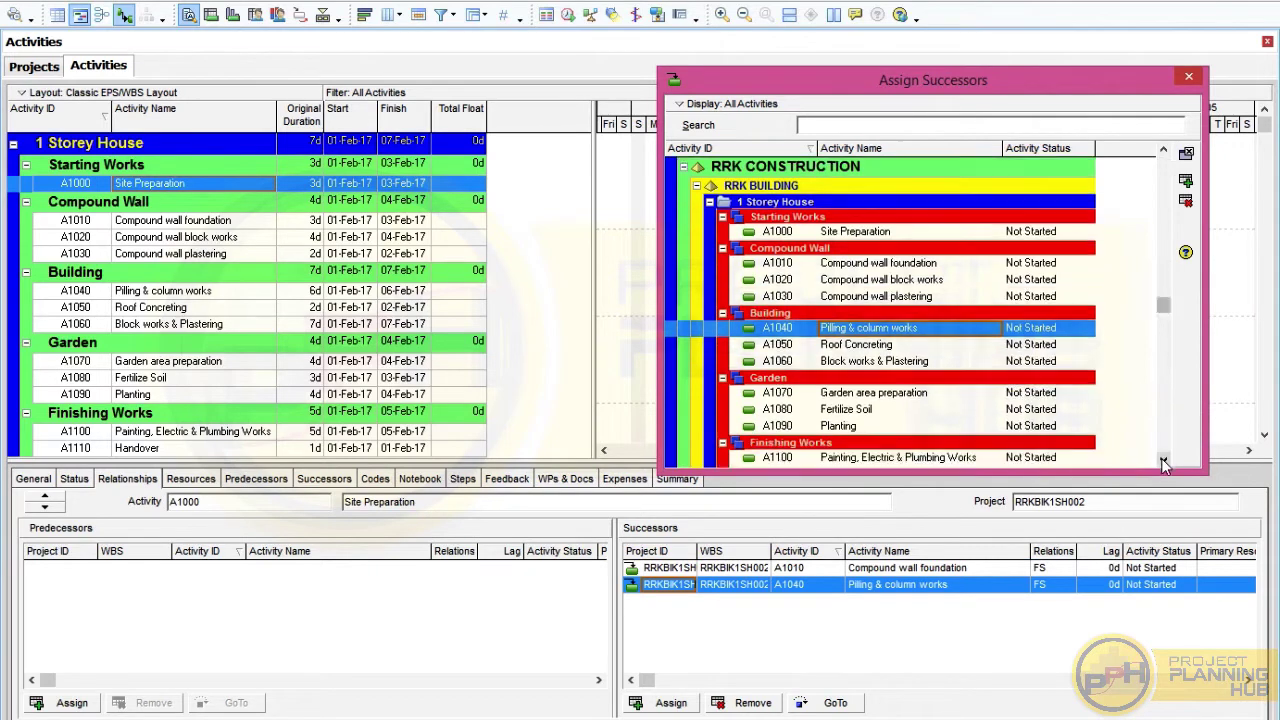
double_click(871, 376)
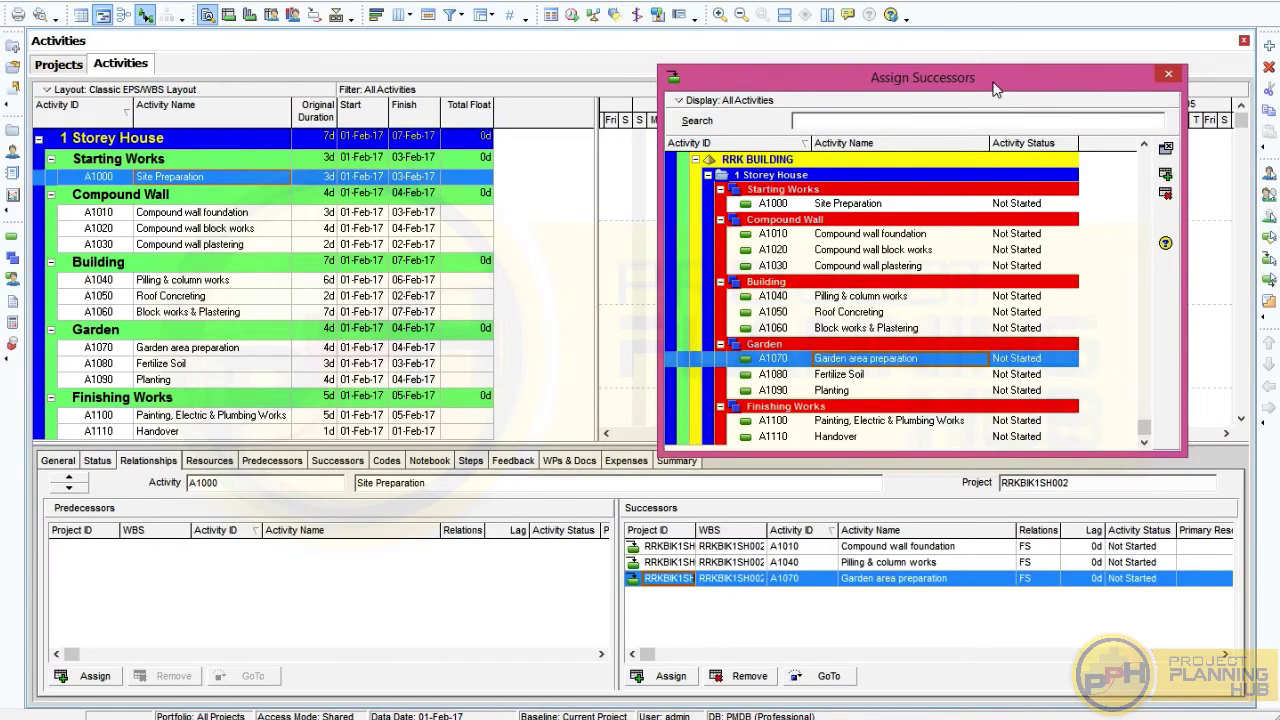
Assign Fertilize Soil as the successor of Garden area preparation, and Planting as the successor of Fertilize Soil
mouse_move(995, 90)
mouse_down()
mouse_move(989, 141)
mouse_move(1000, 76)
mouse_up()
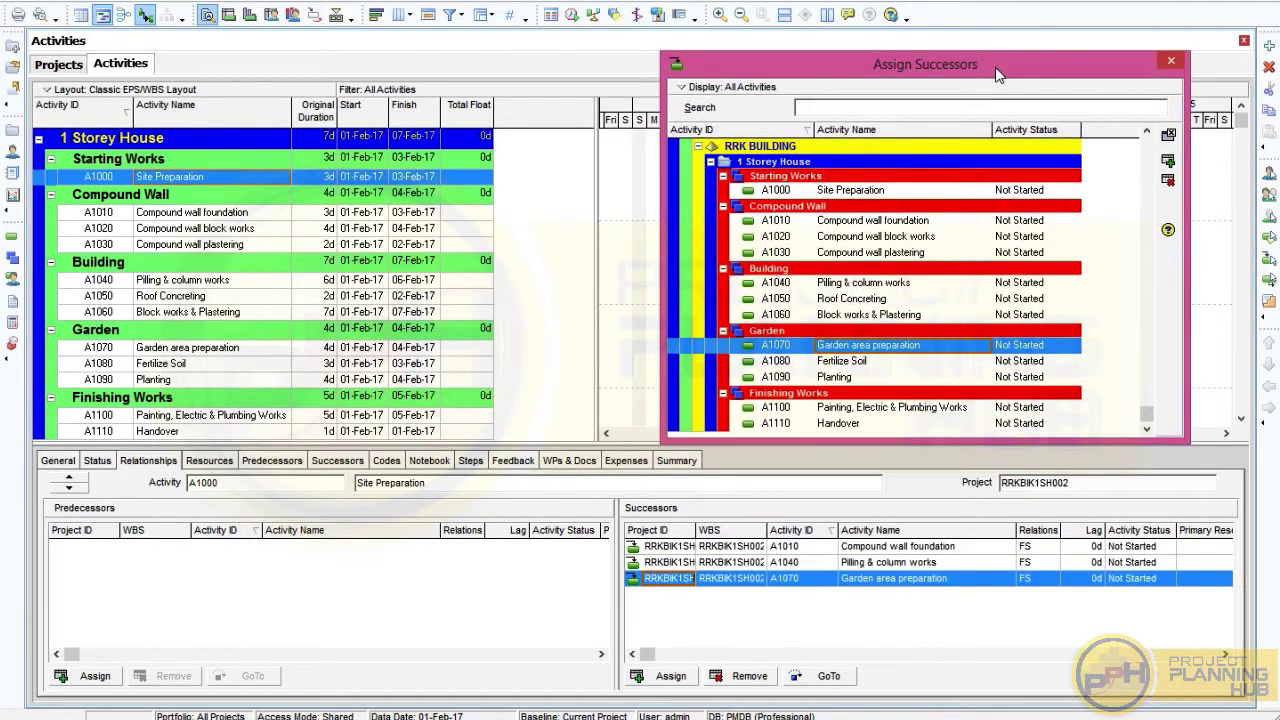
click(160, 349)
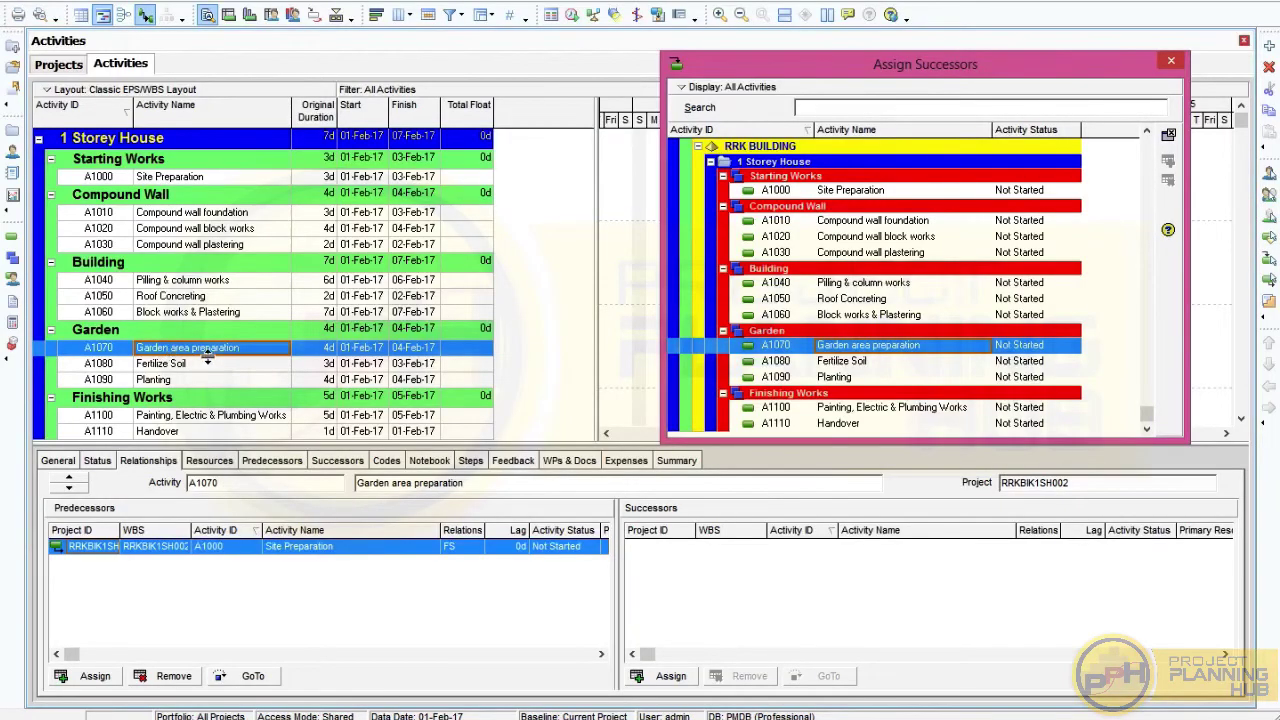
click(840, 365)
double_click(857, 369)
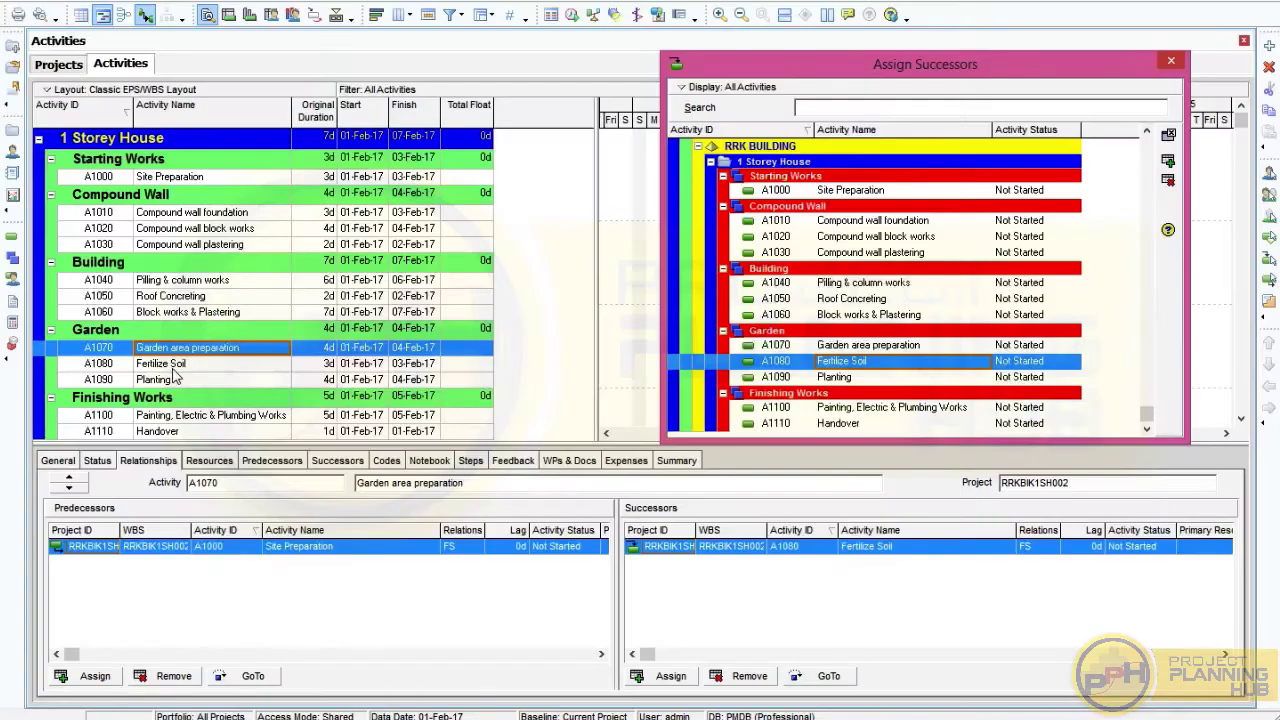
click(170, 368)
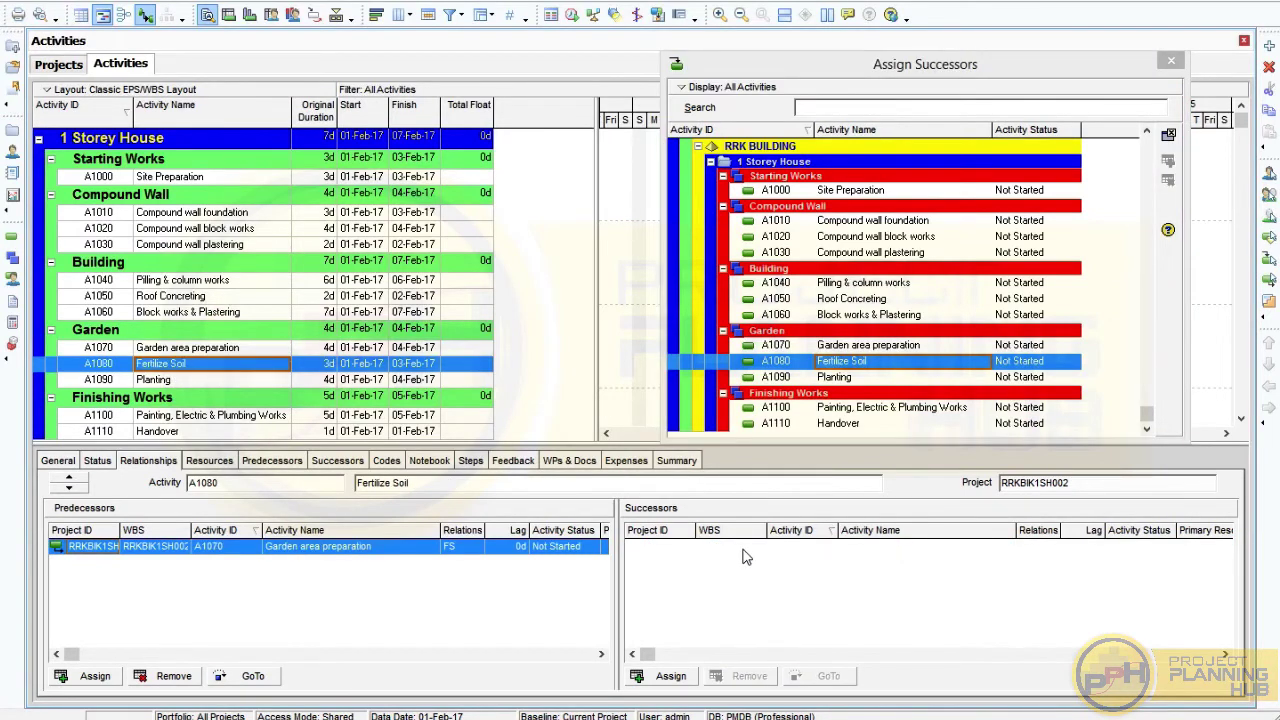
click(835, 377)
double_click(848, 380)
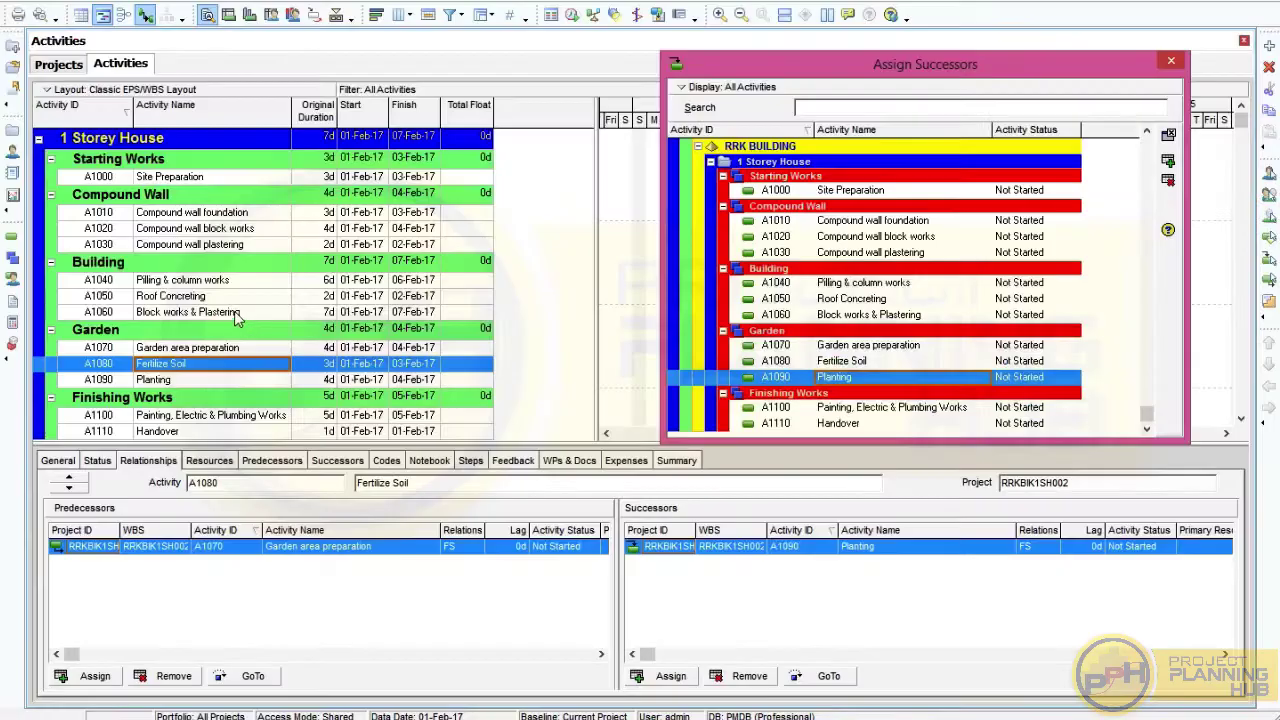
Assign Roof Concreting as successor of Pilling & column works, and Handover as successor of both Planting and Painting, Electric & Plumbing Works
click(165, 284)
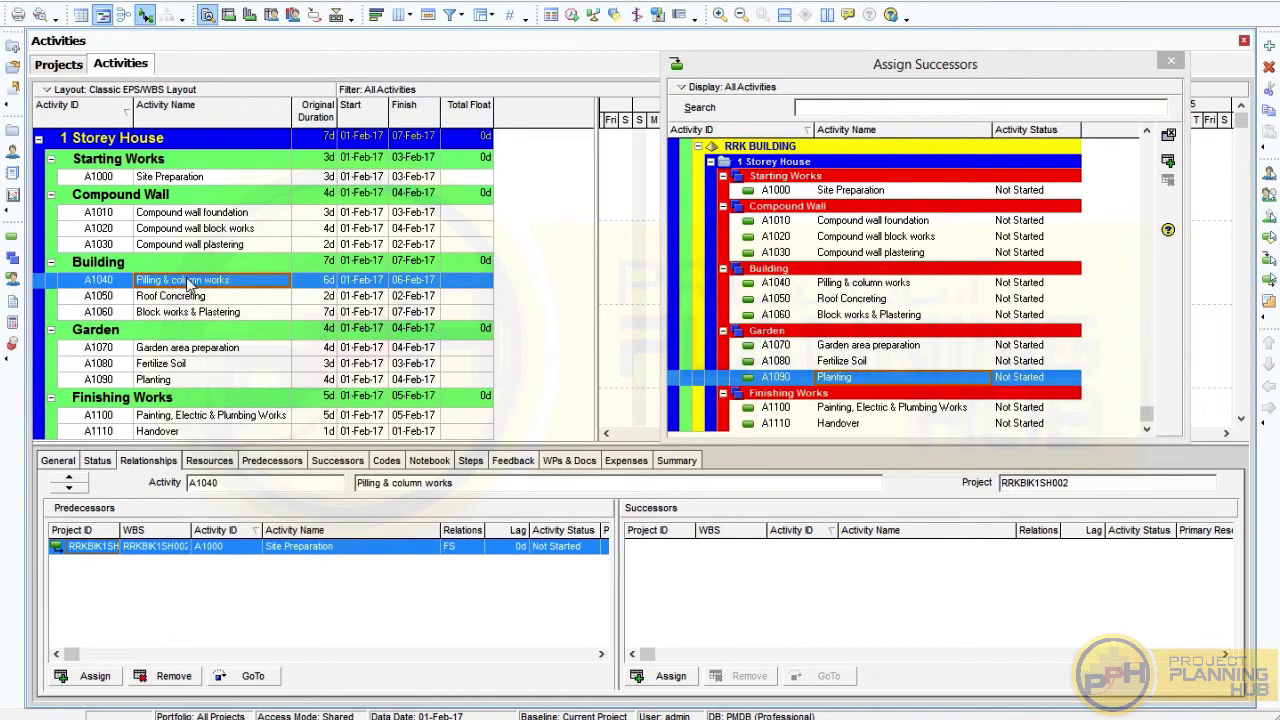
click(858, 300)
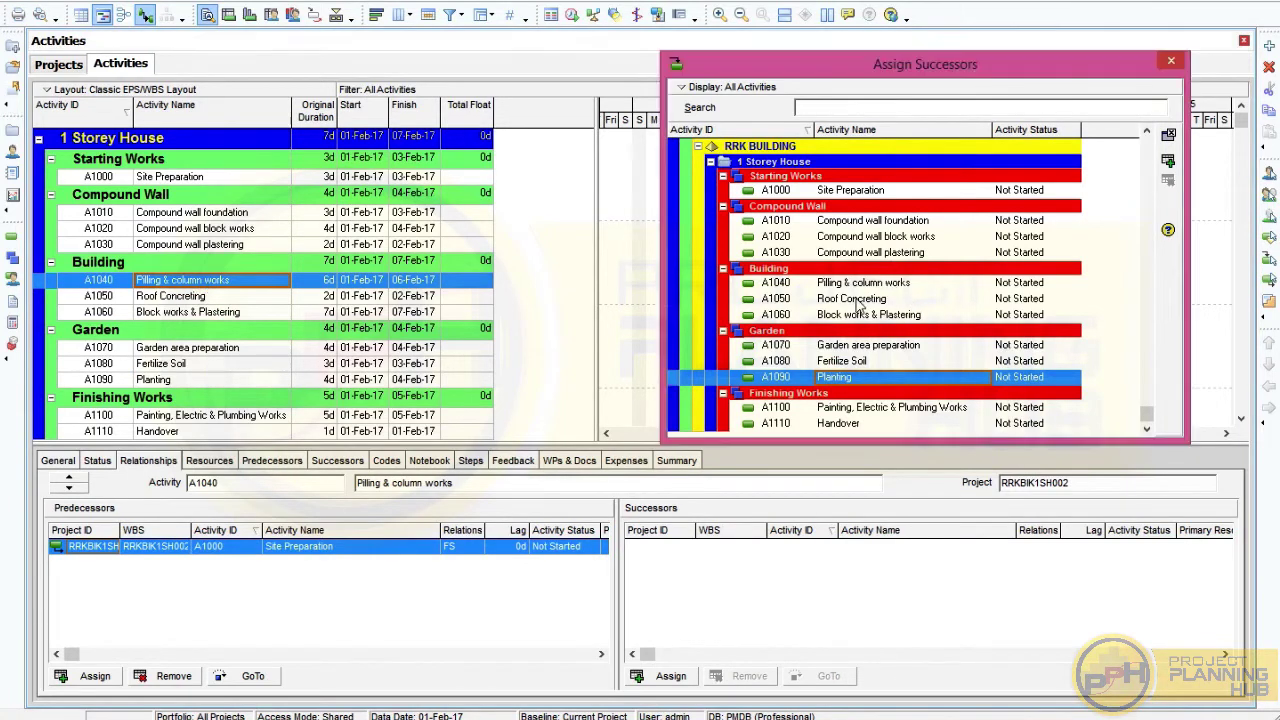
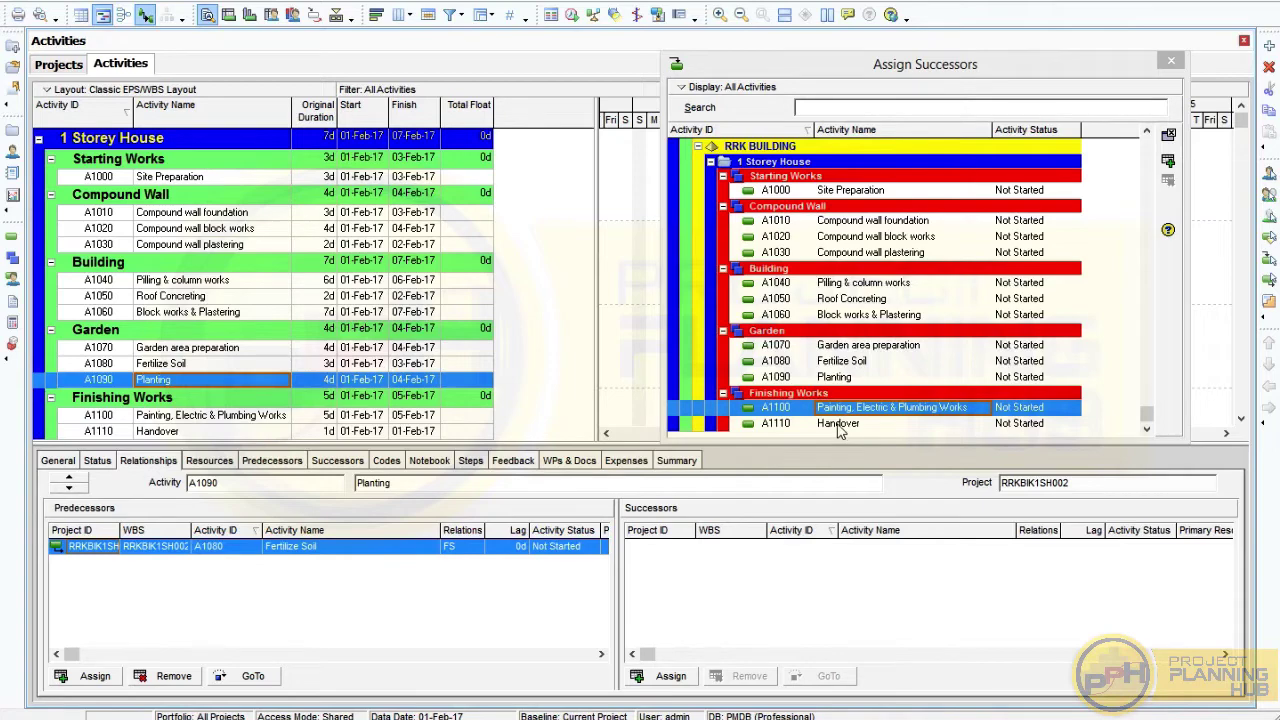
double_click(838, 424)
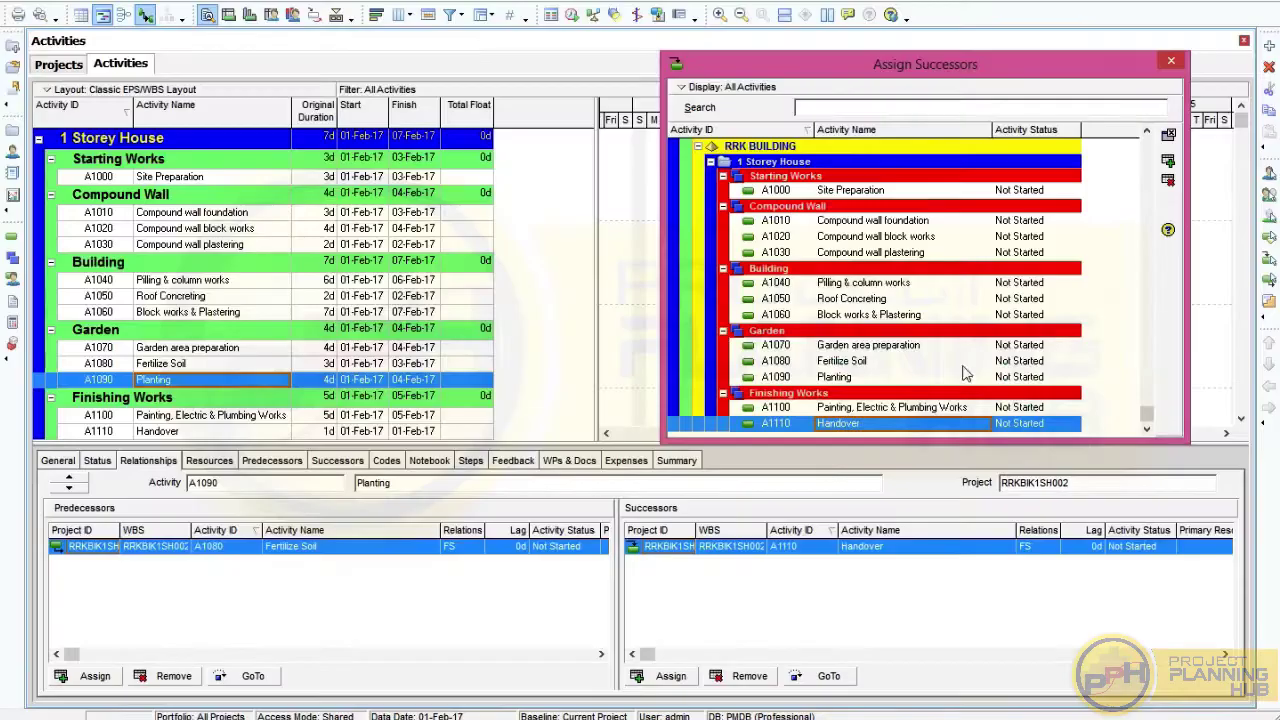
click(186, 417)
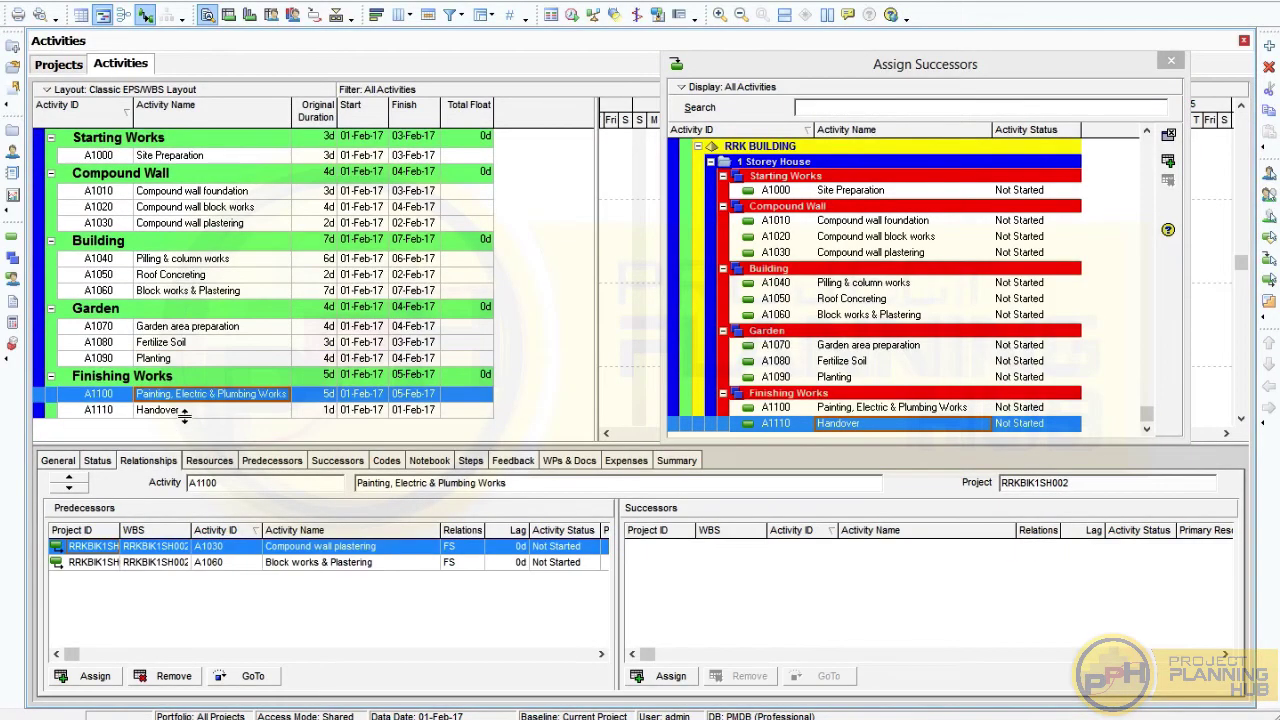
double_click(840, 424)
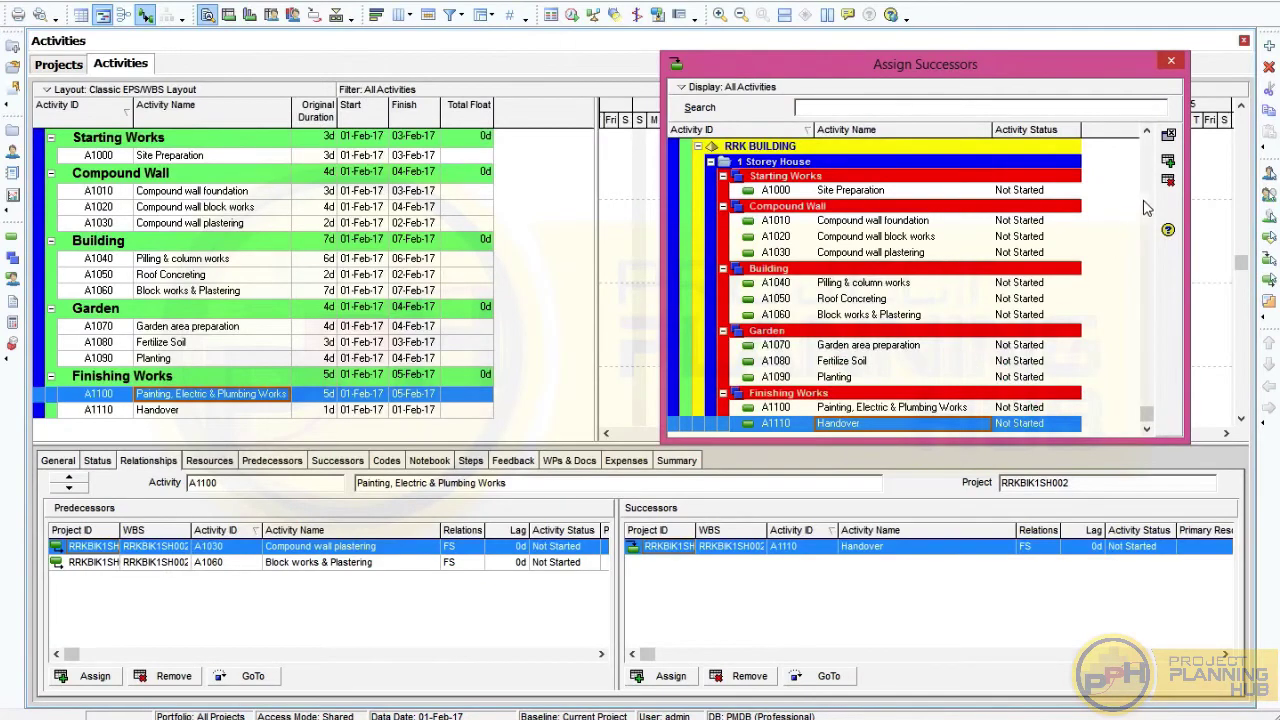
click(1171, 62)
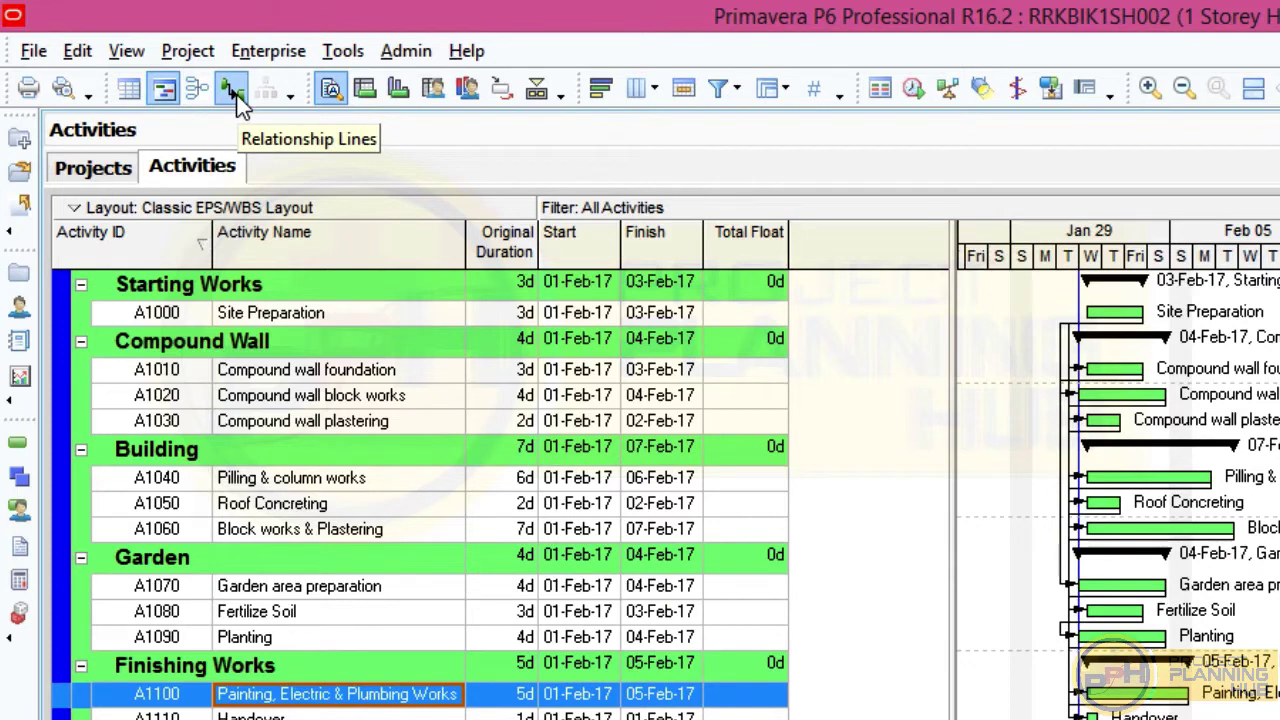
Toggle the Gantt chart's relationship lines off and on, and examine the start dates of the Compound Wall activities
click(237, 95)
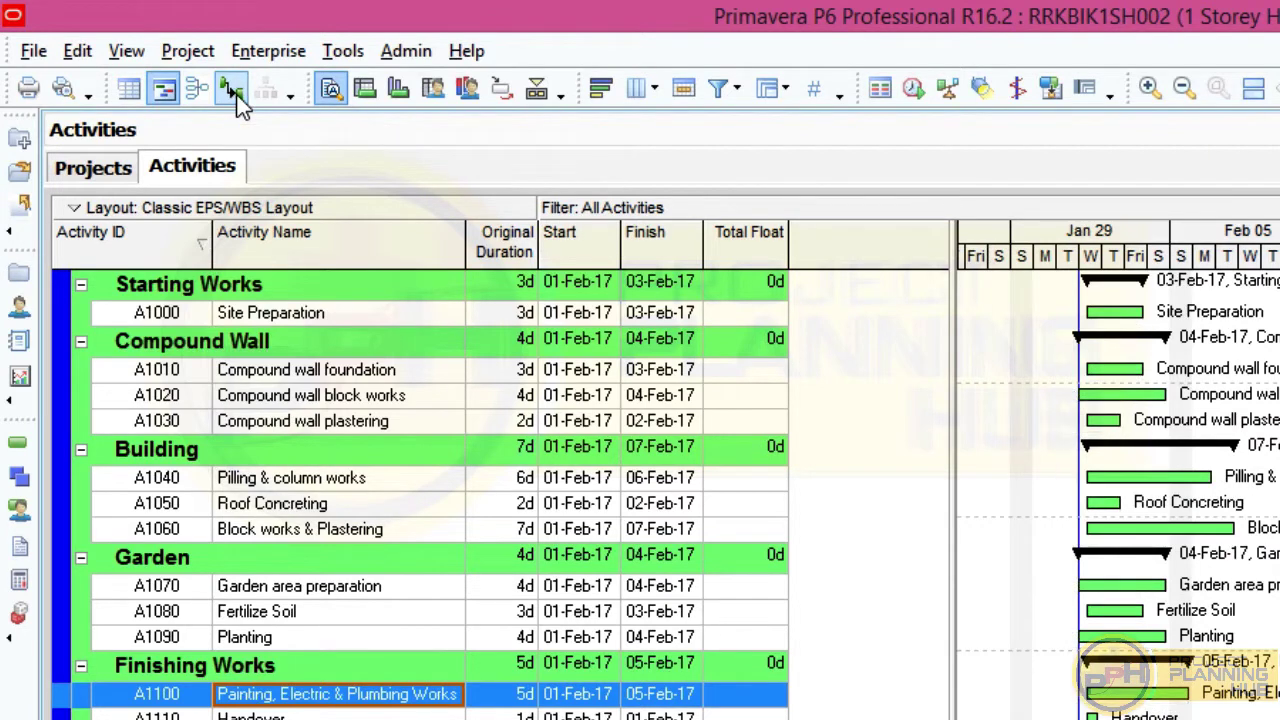
click(232, 88)
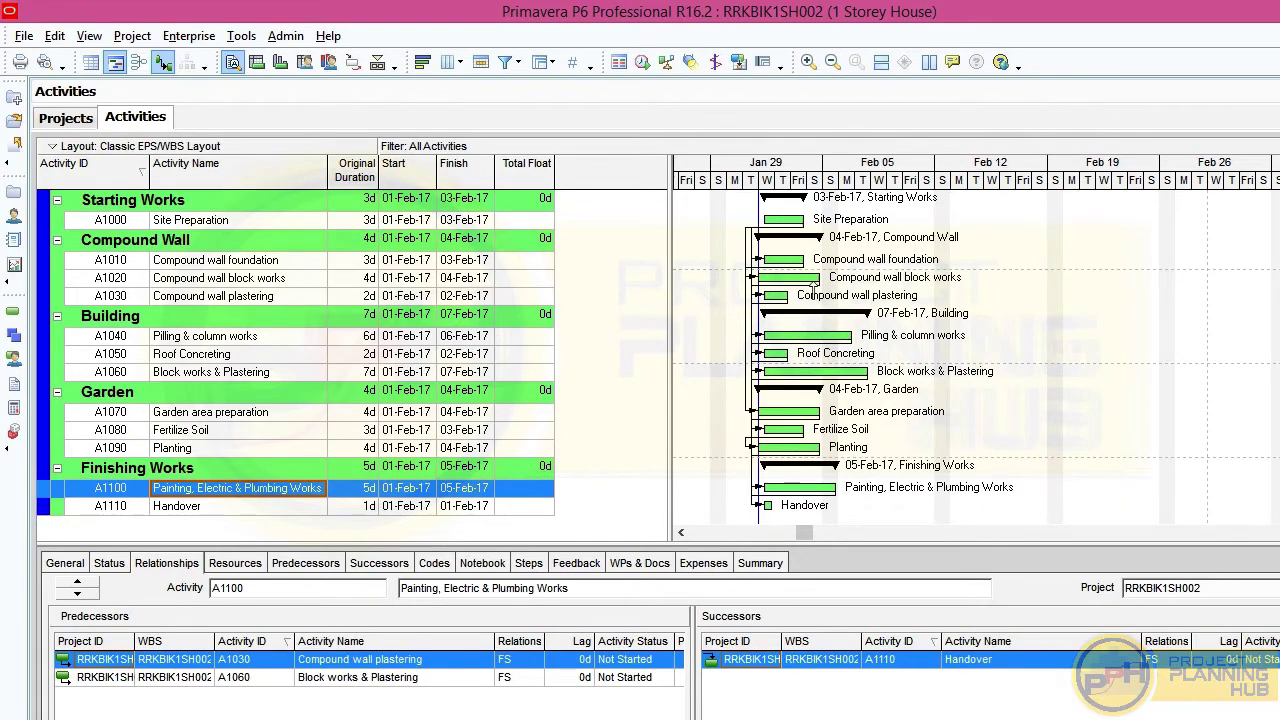
scroll(418, 268, up, 1)
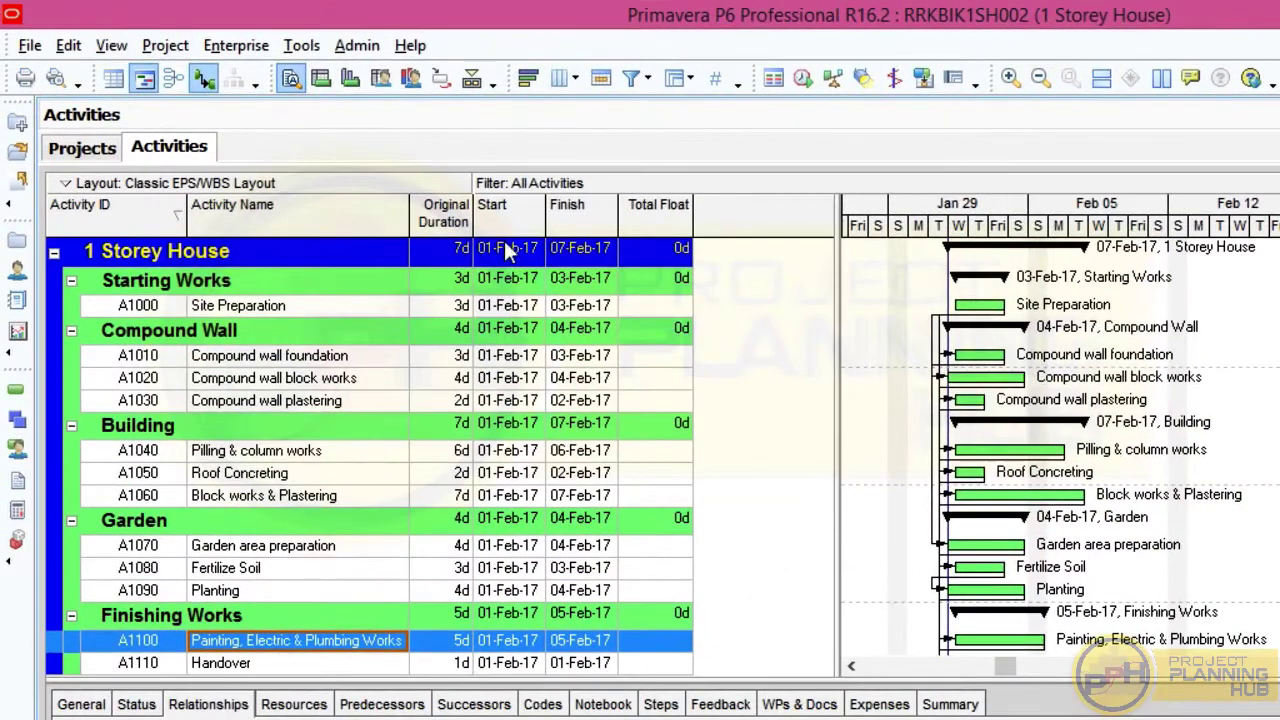
click(507, 378)
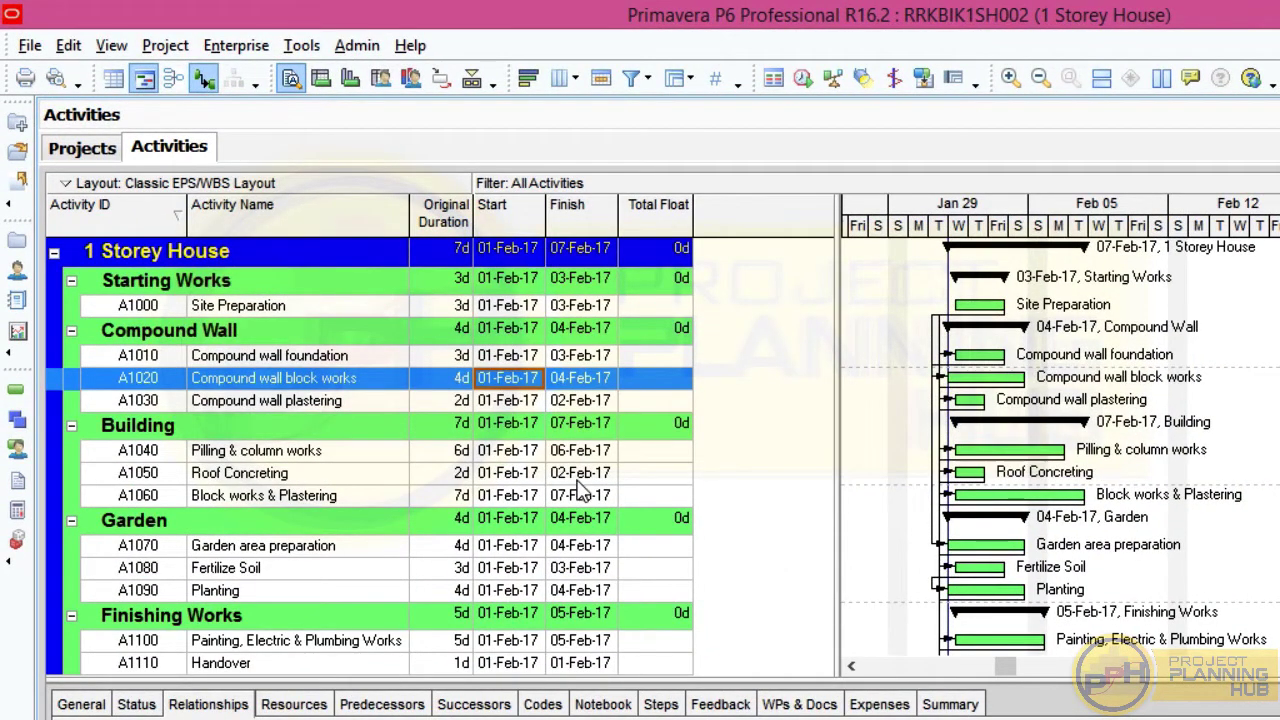
click(503, 357)
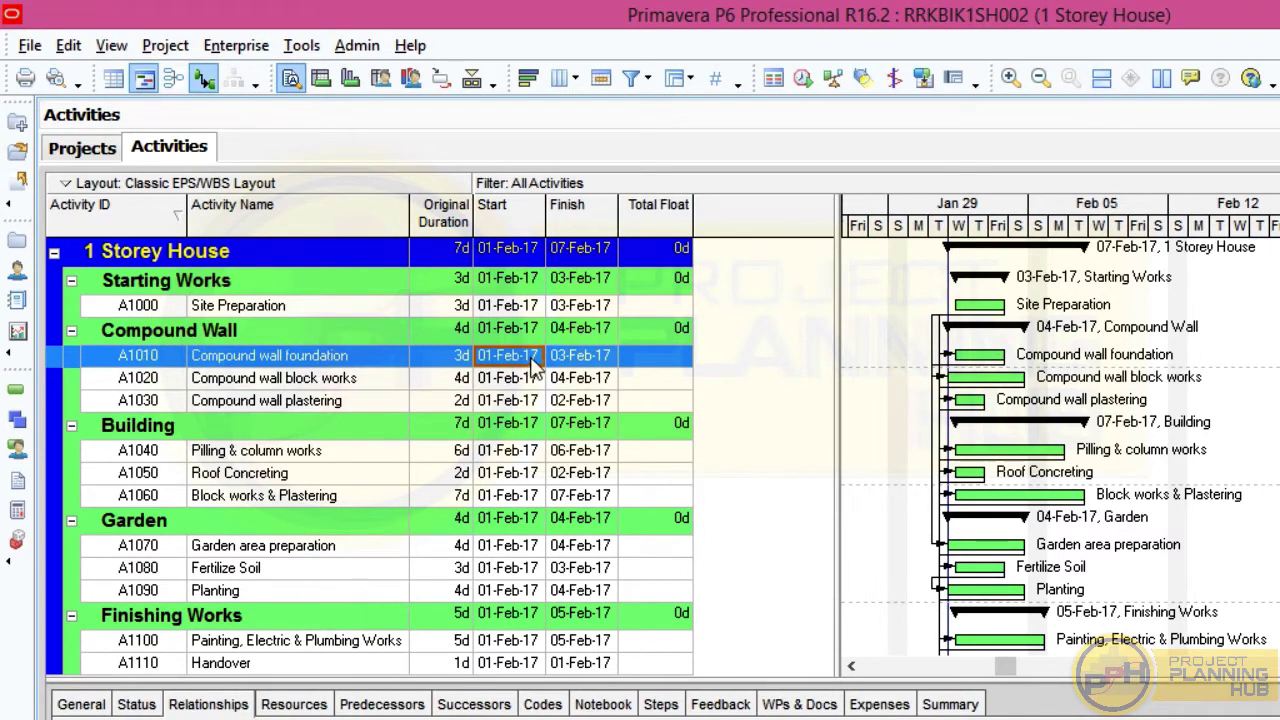
click(504, 381)
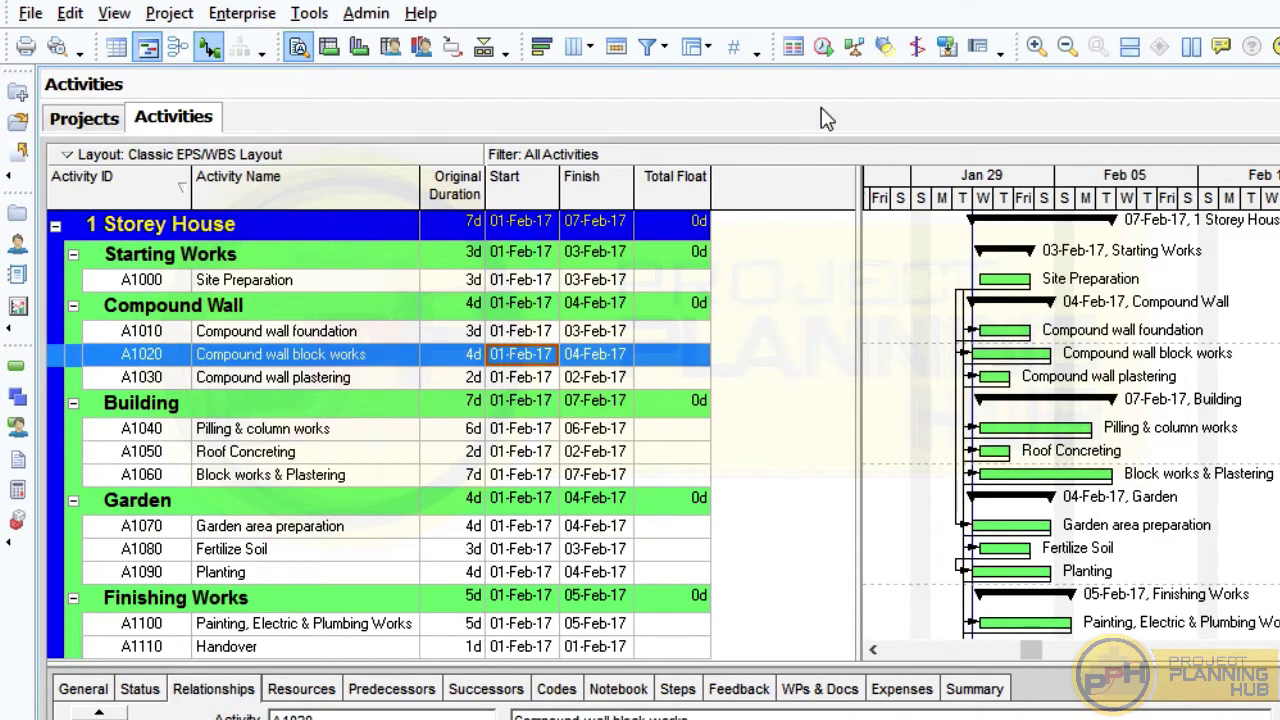
Schedule the project with its current data date, and enlarge the Gantt chart area to review all bars through Handover
click(824, 50)
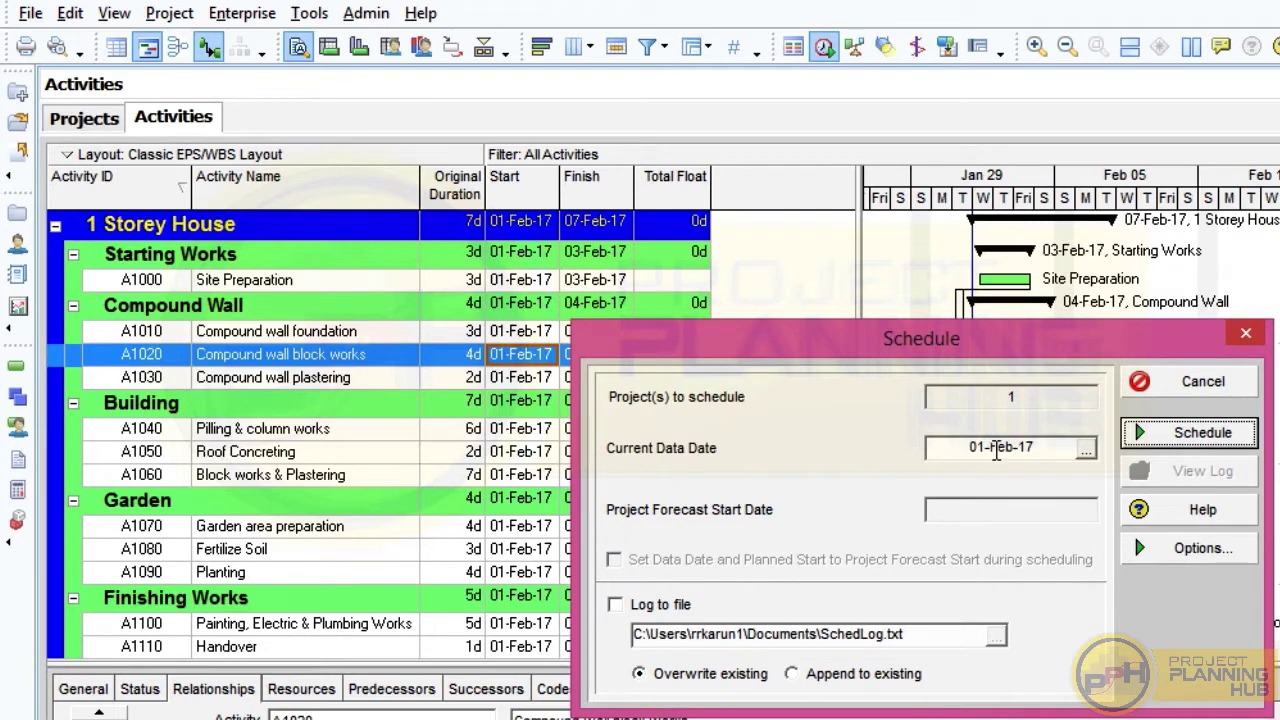
click(1205, 434)
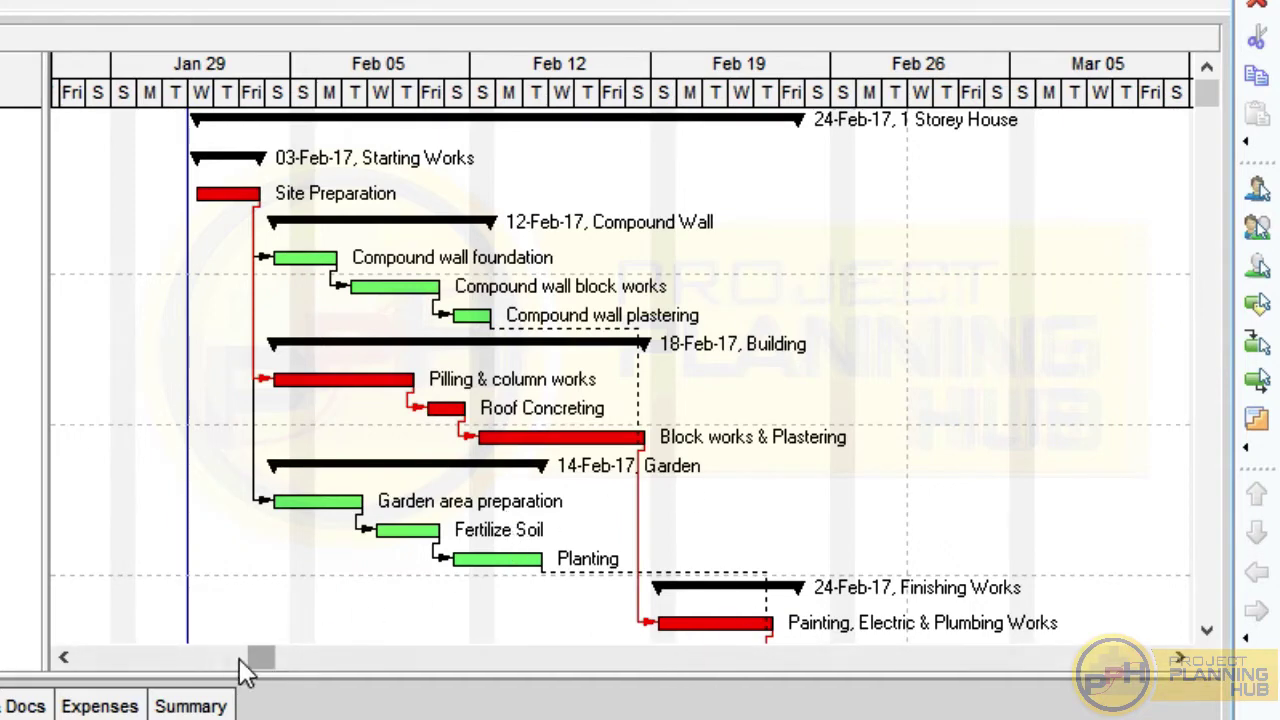
click(1207, 630)
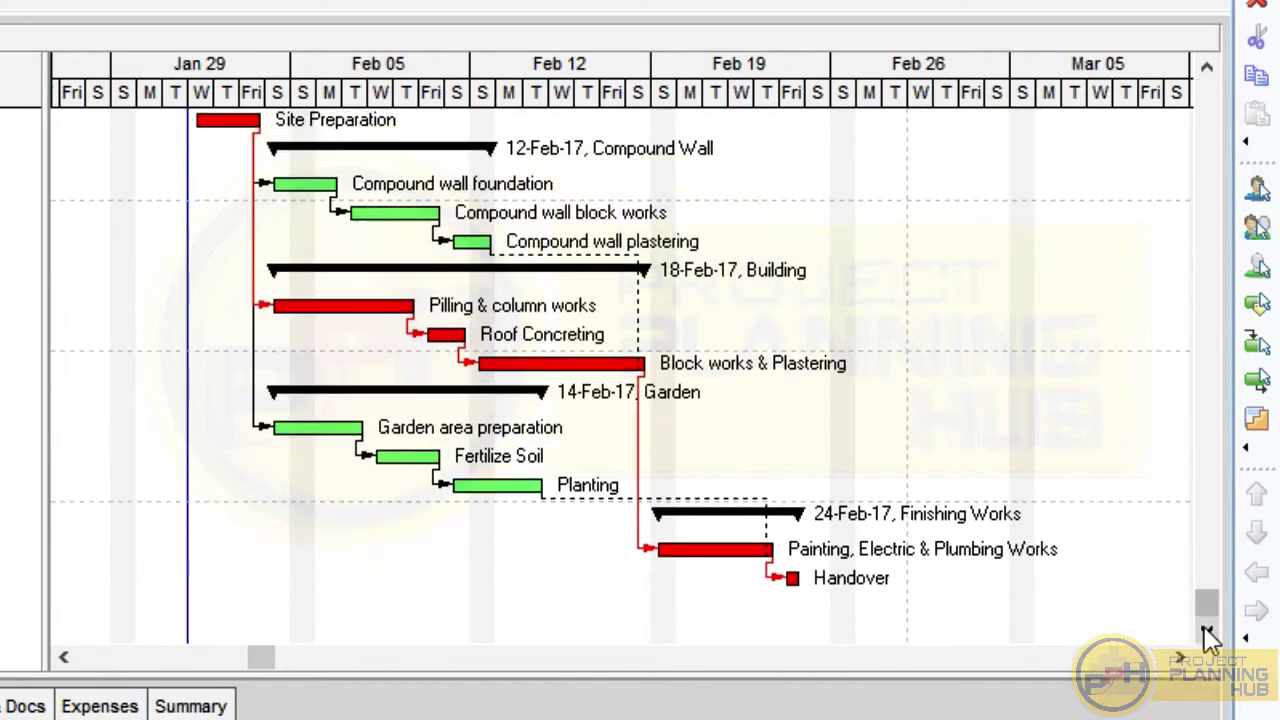
click(1206, 67)
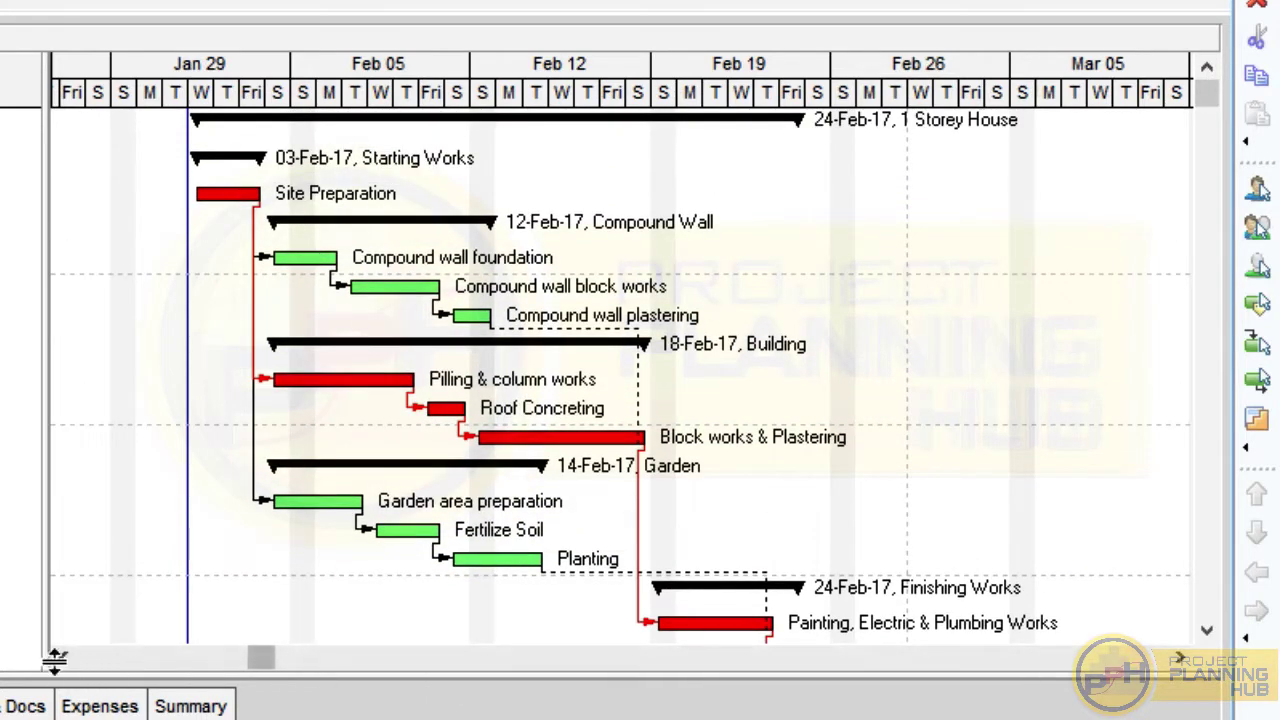
drag(20, 671, 22, 686)
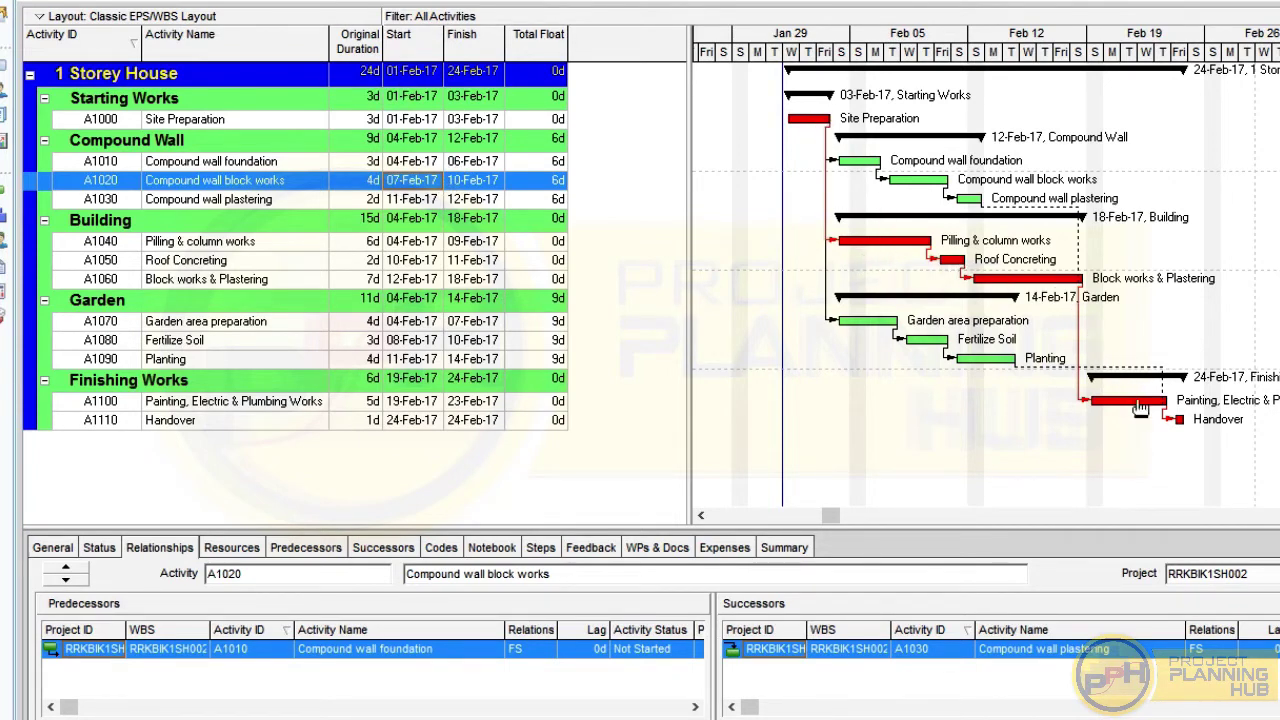
click(952, 259)
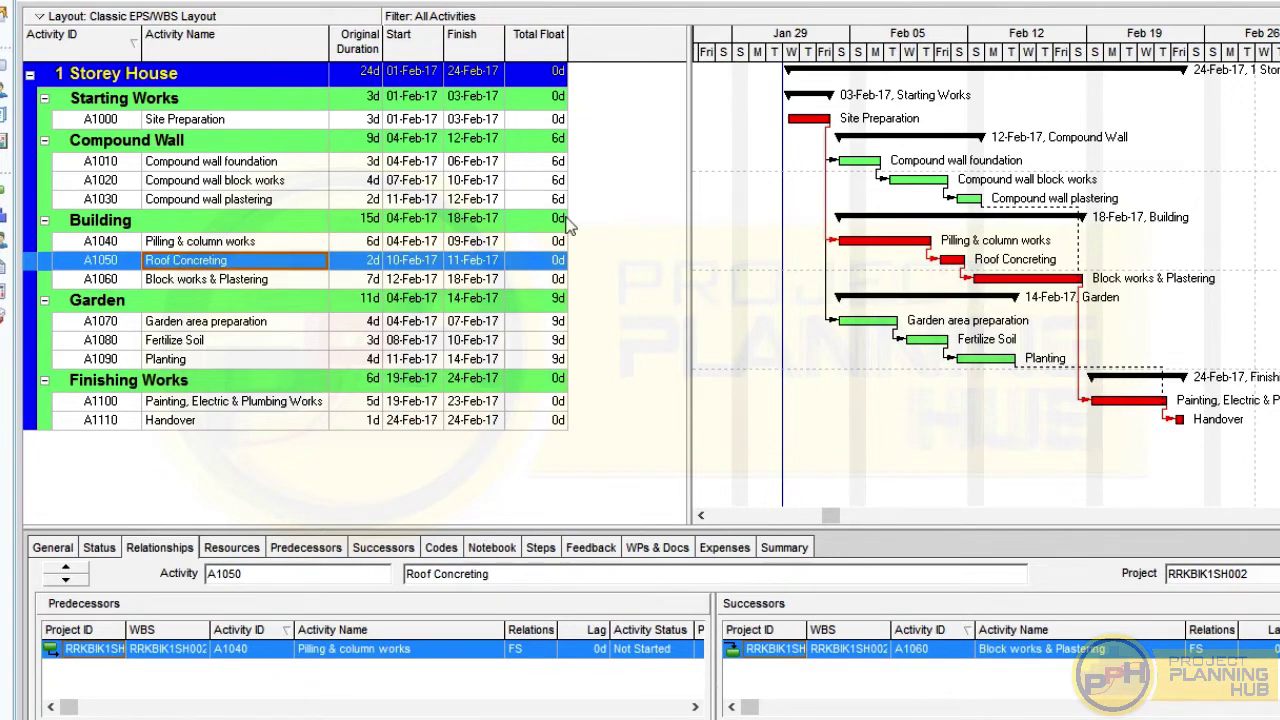
Open the column selection for the activity table and remove the Start and Finish columns
right_click(350, 198)
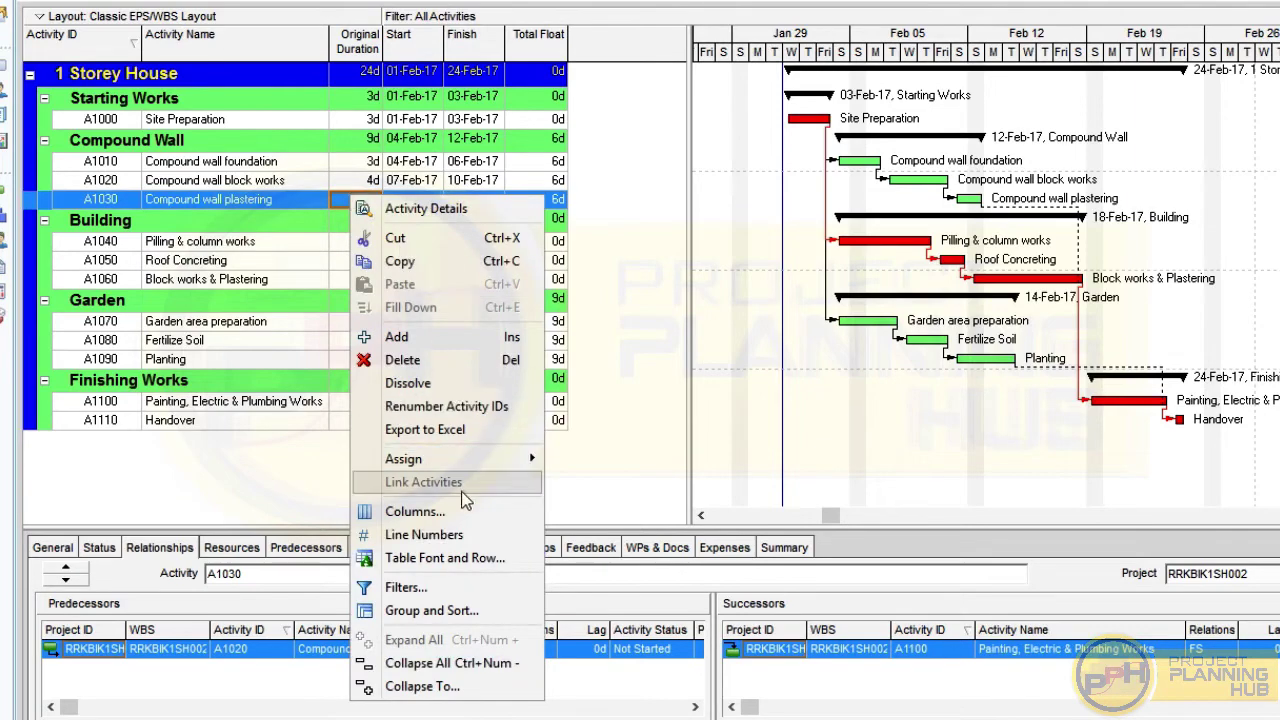
click(428, 511)
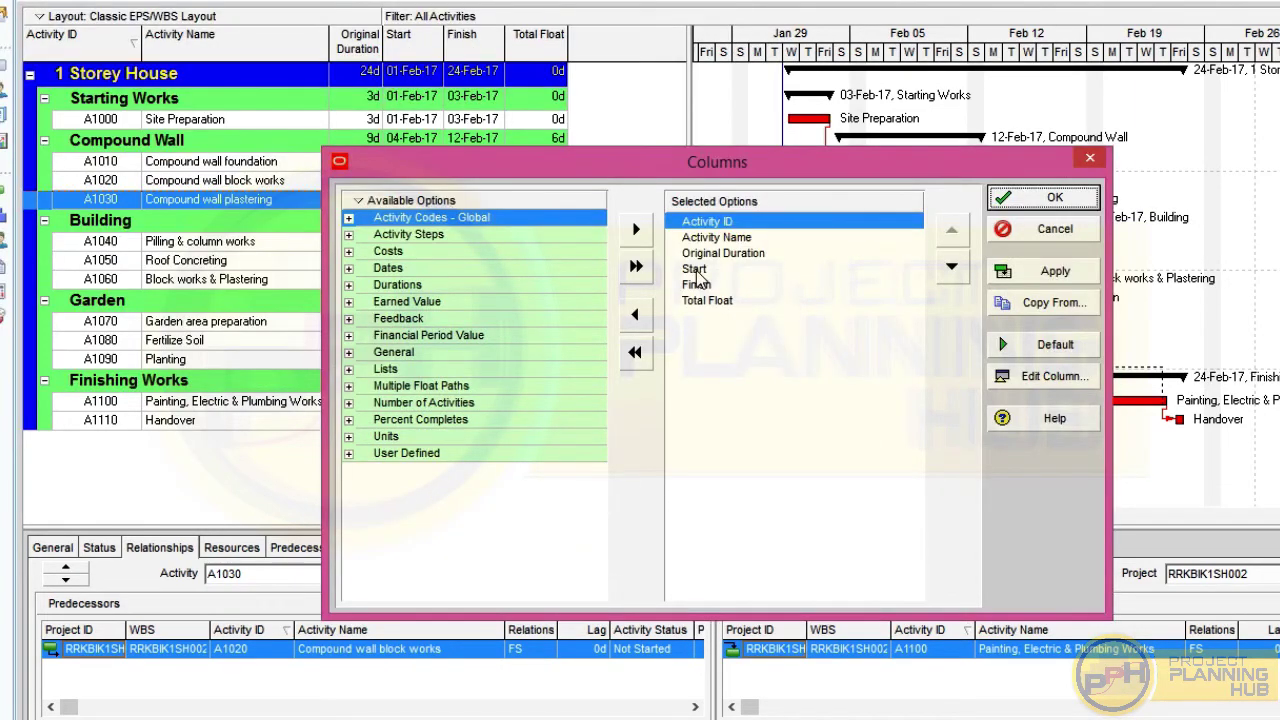
click(694, 270)
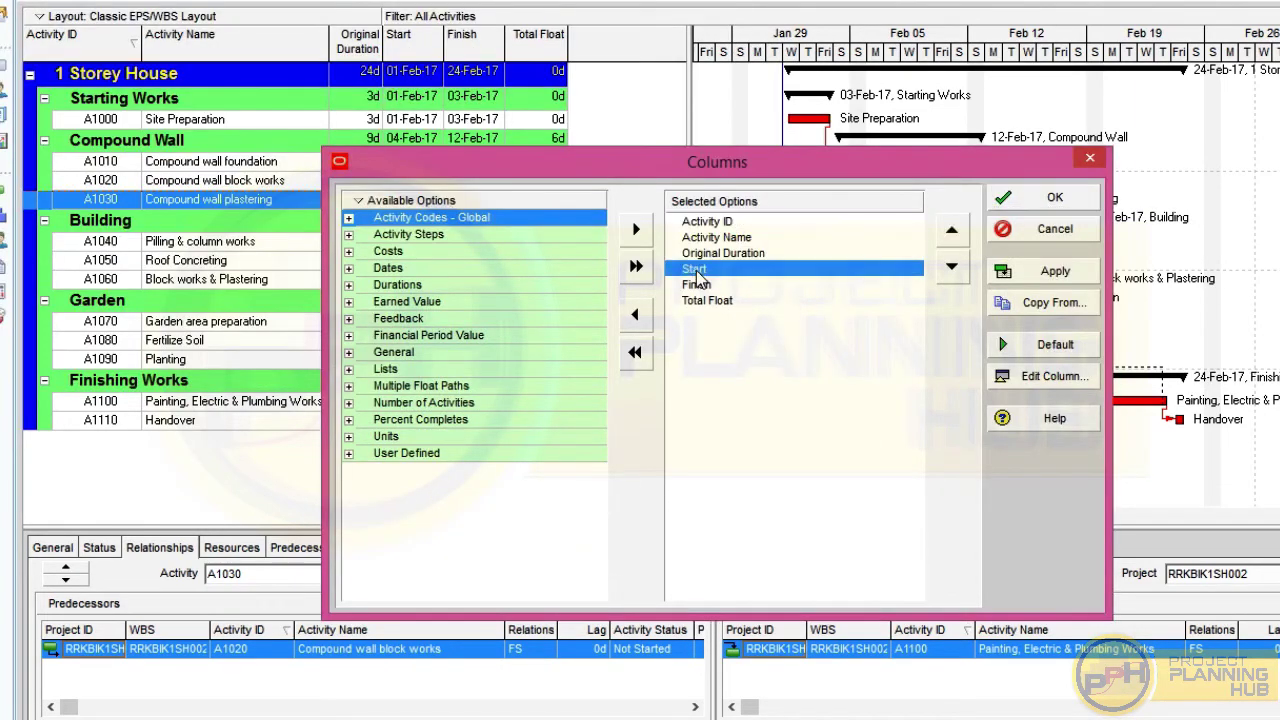
double_click(697, 270)
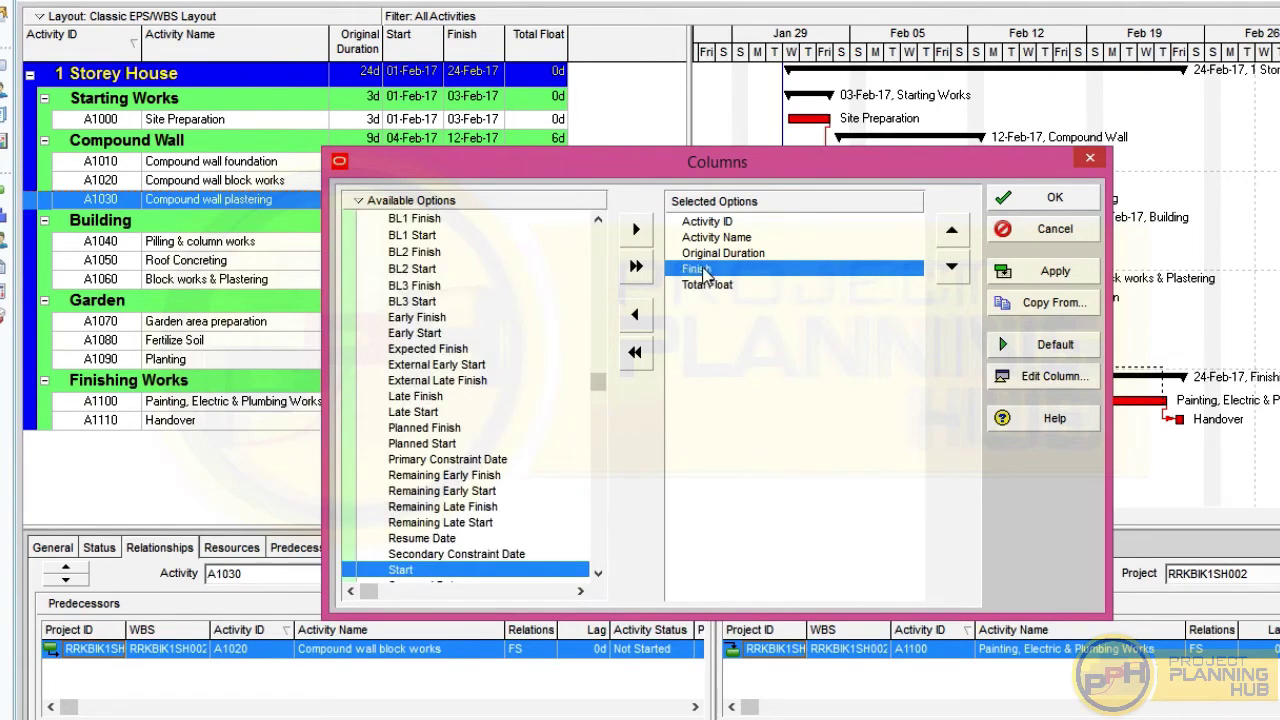
double_click(705, 270)
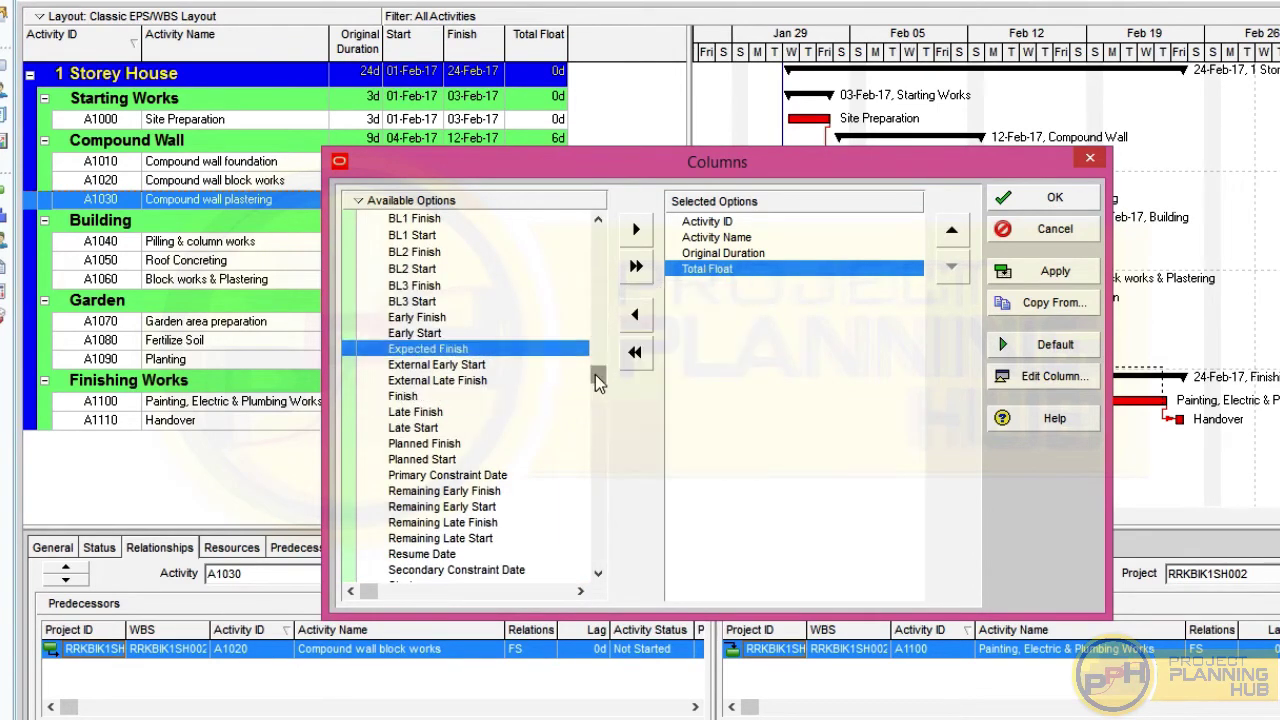
Add the Early Start, Early Finish, Late Start and Late Finish date columns to the selected options
right_click(595, 295)
click(597, 221)
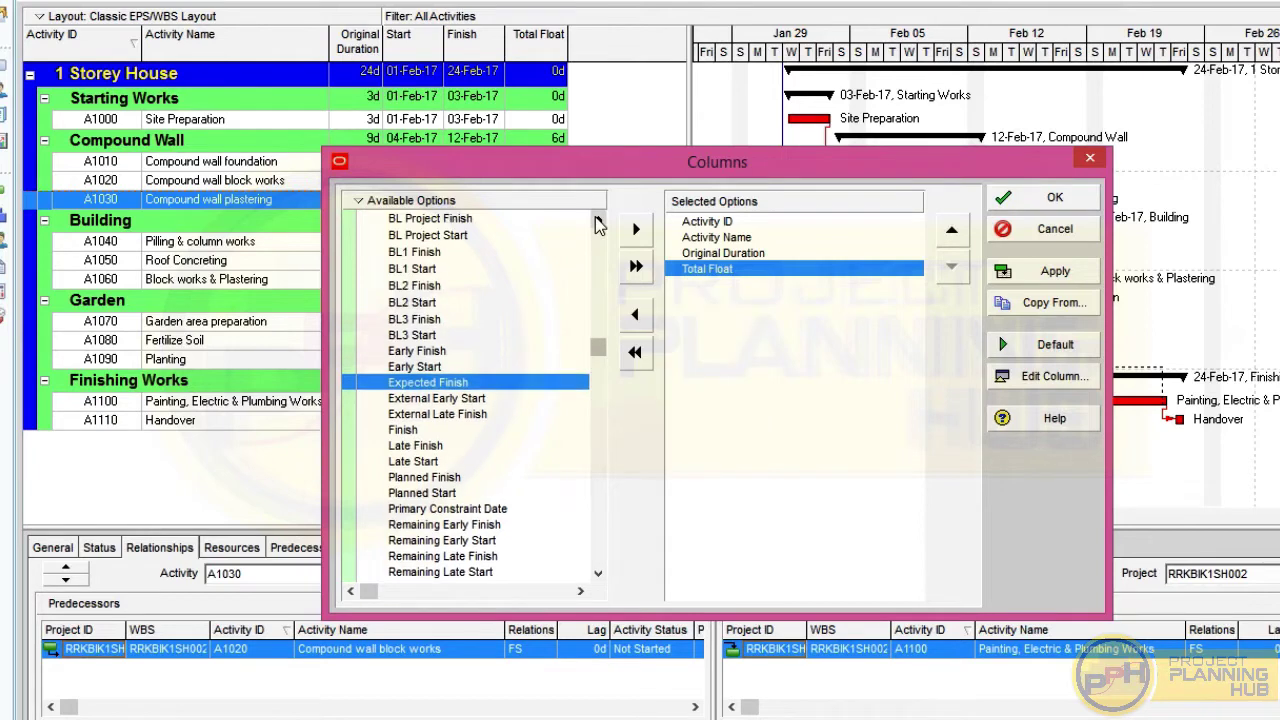
scroll(597, 225, up, 3)
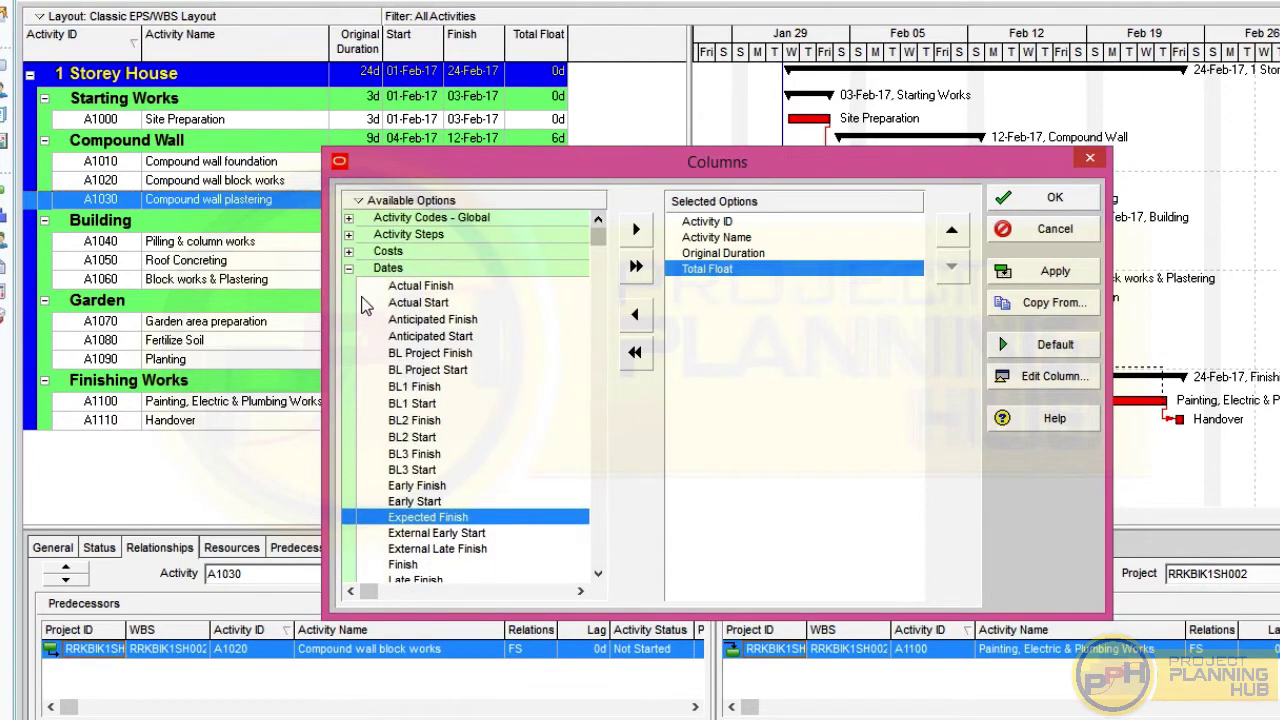
click(348, 268)
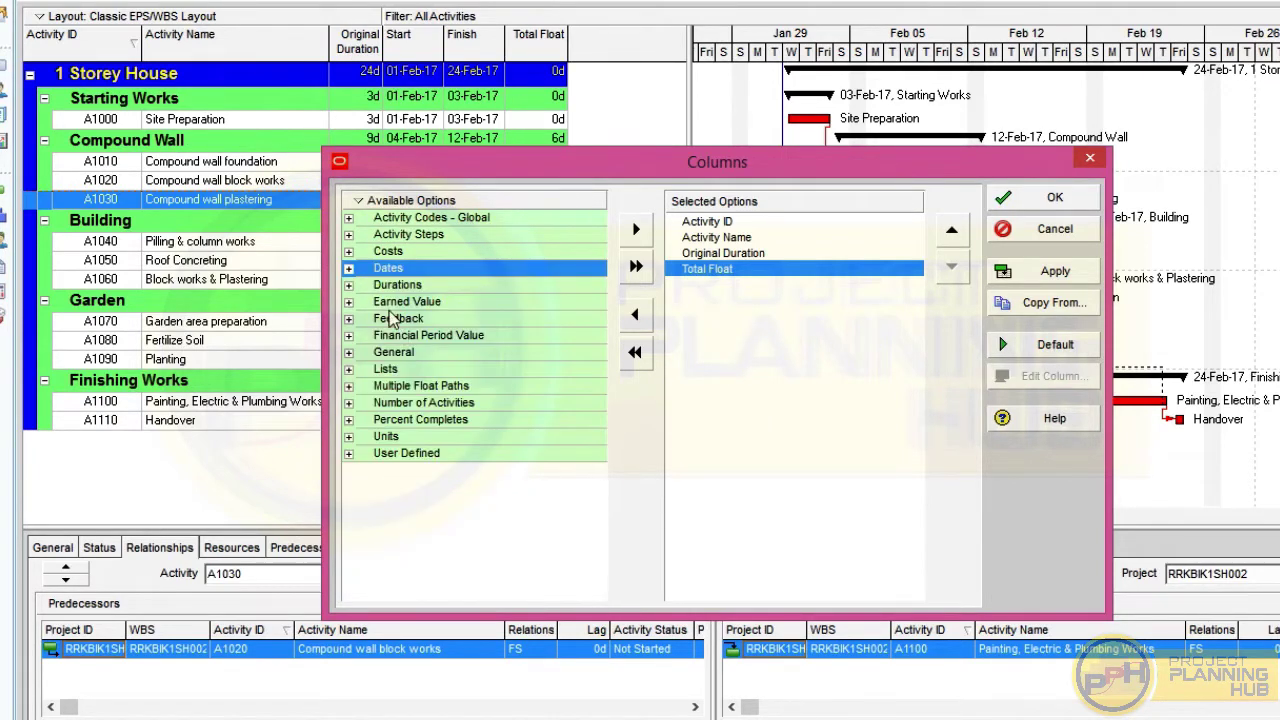
click(348, 269)
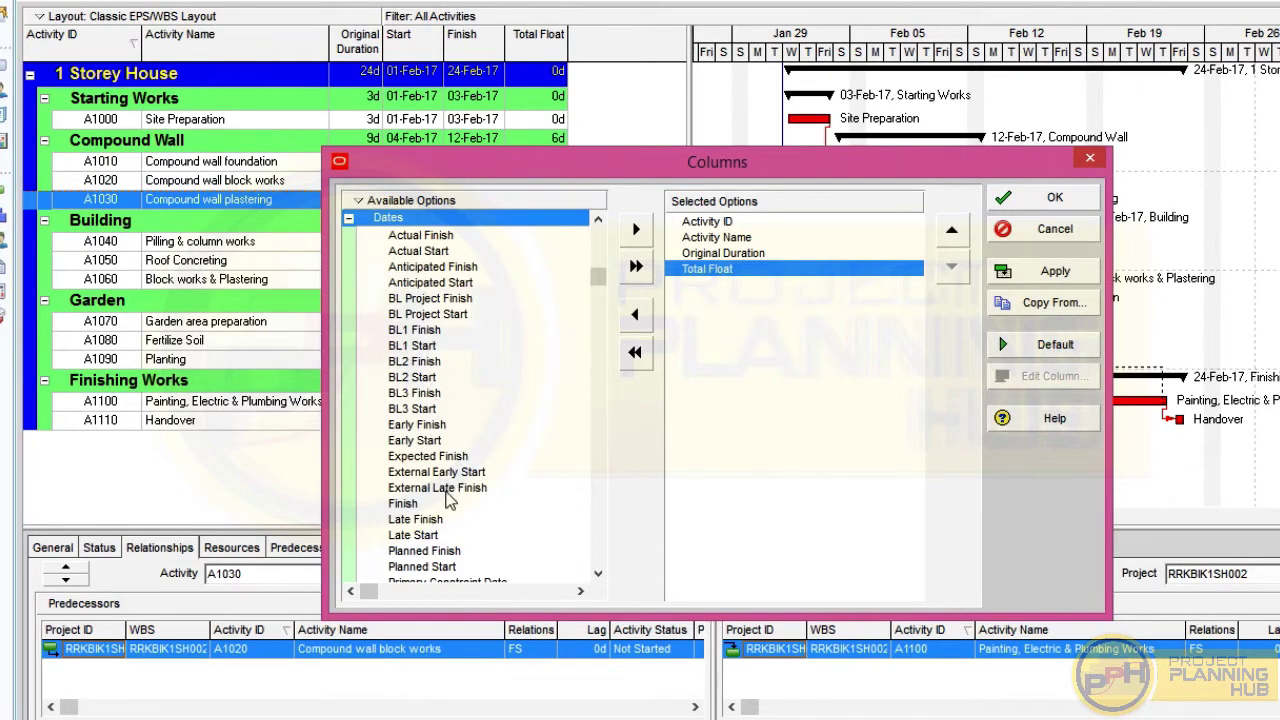
click(416, 442)
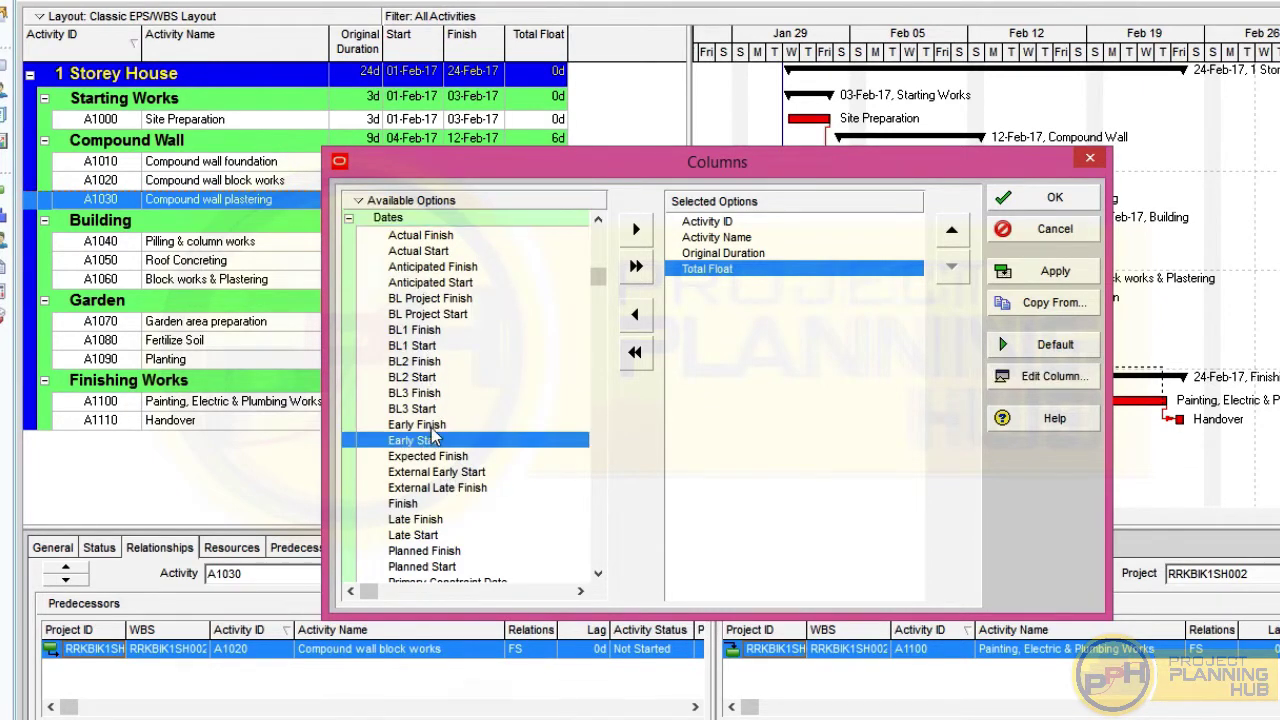
double_click(427, 445)
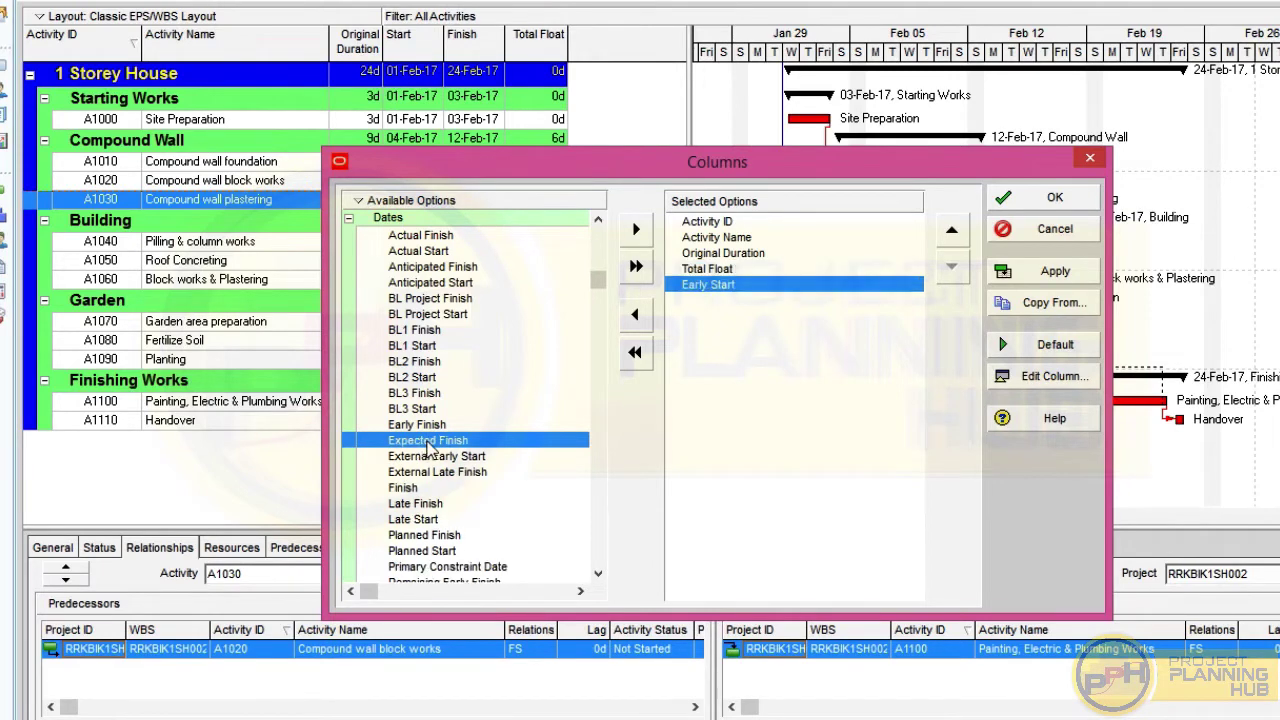
double_click(430, 426)
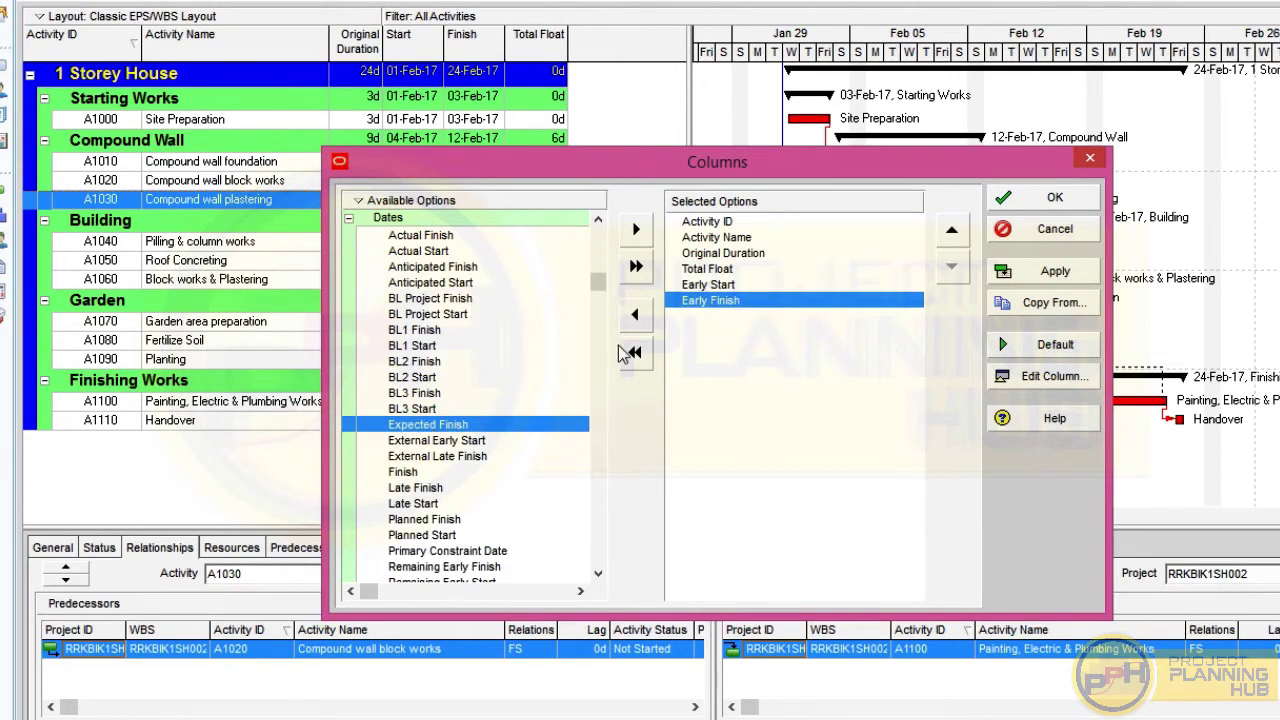
click(414, 504)
double_click(414, 504)
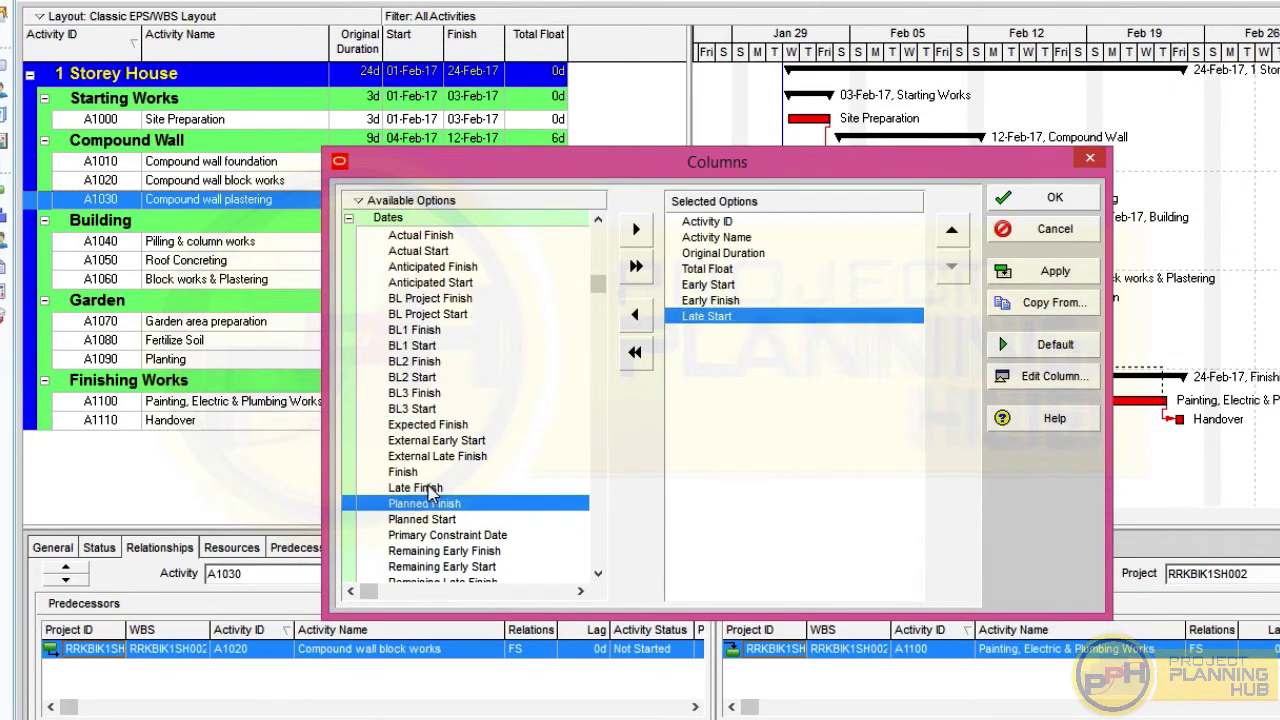
double_click(430, 488)
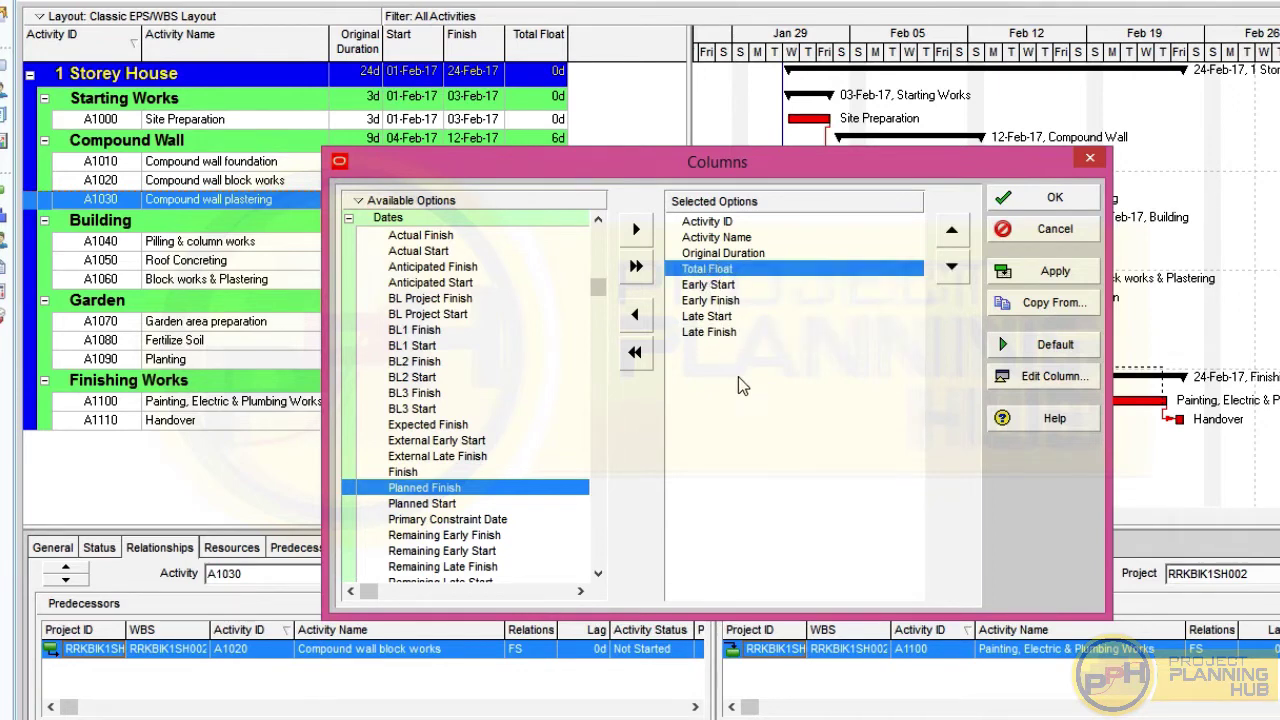
Move Total Float to the end of the selected columns, after Late Finish
click(962, 268)
click(962, 268)
click(962, 268)
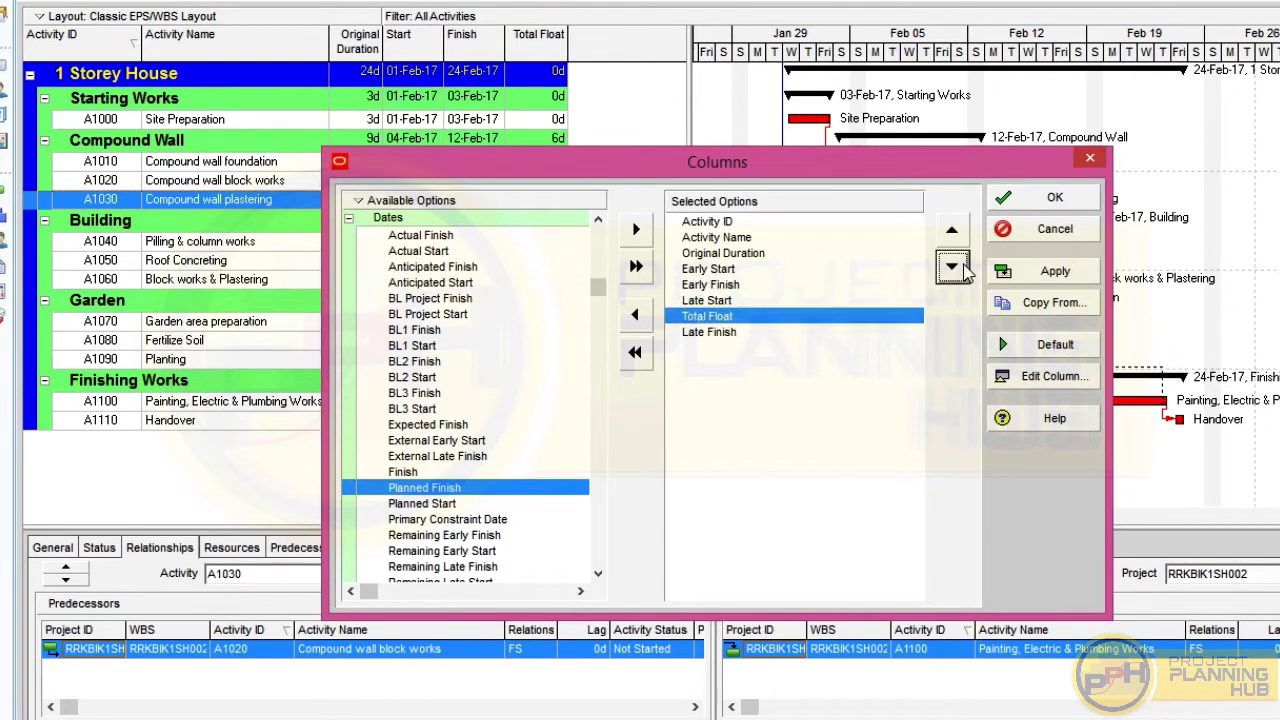
click(962, 268)
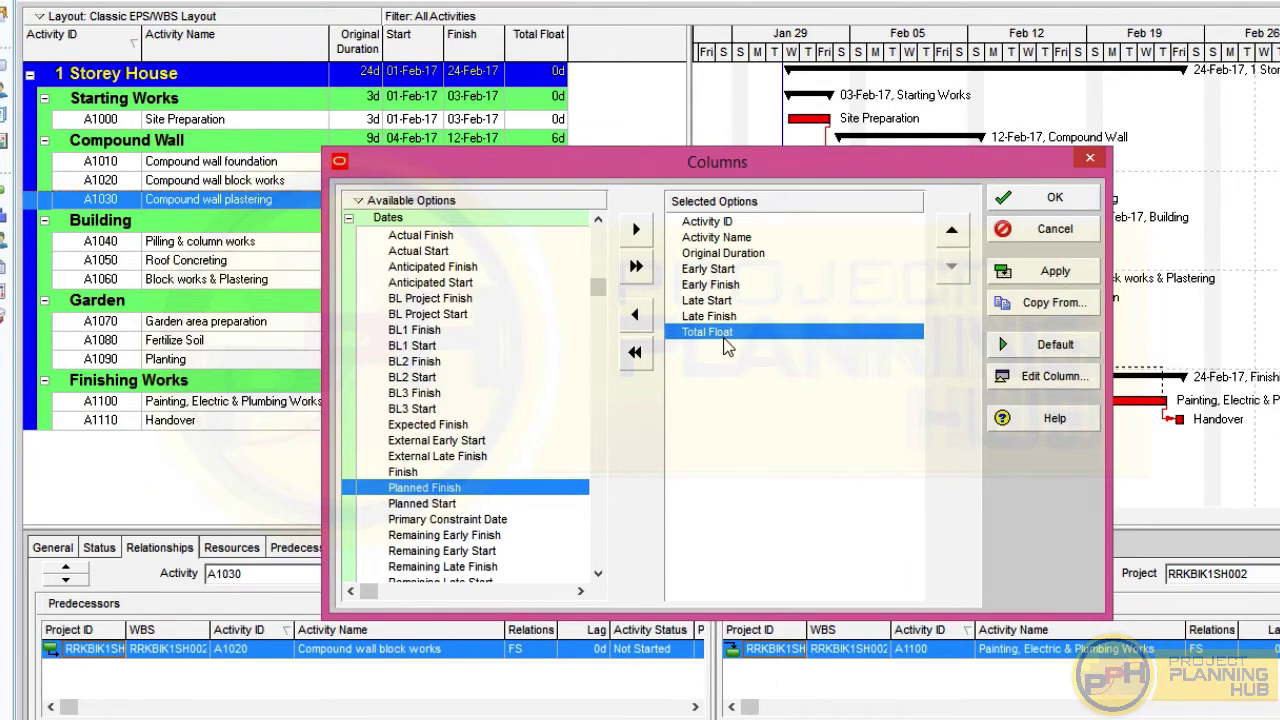
Apply the column selection and fit the early and late date columns and table width to show everything through Total Float
click(1040, 199)
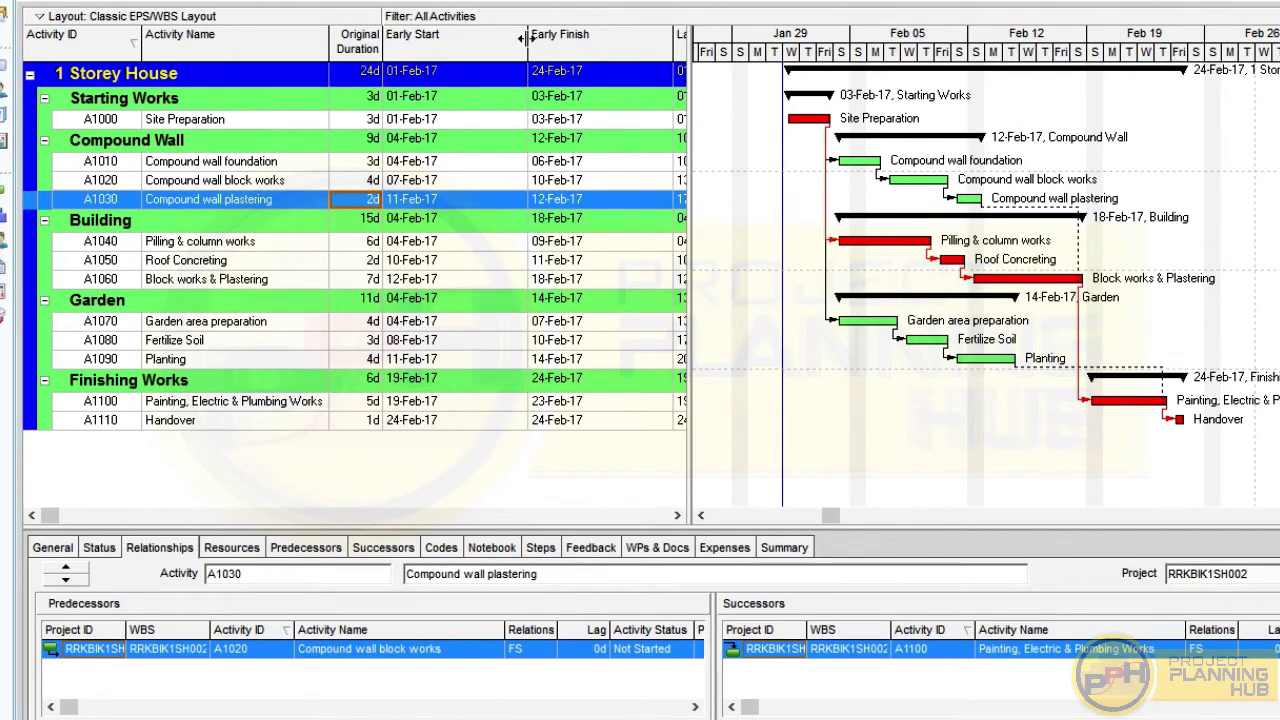
drag(523, 37, 465, 44)
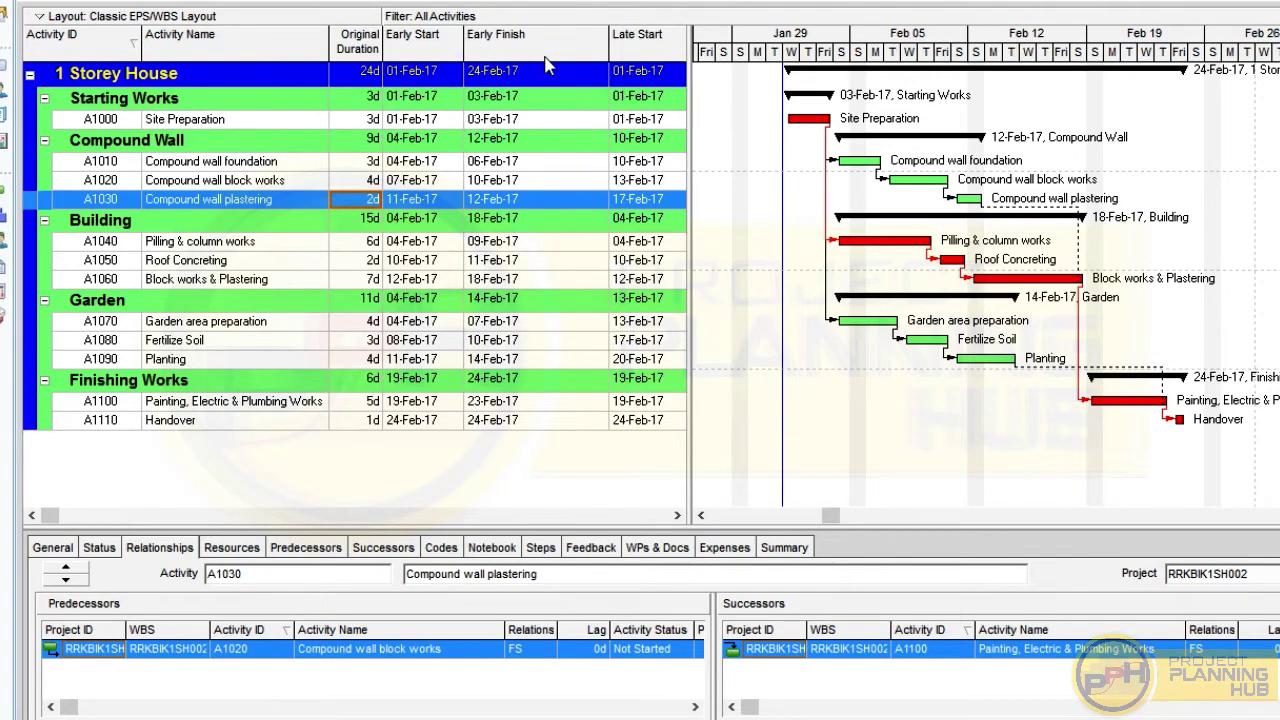
double_click(605, 38)
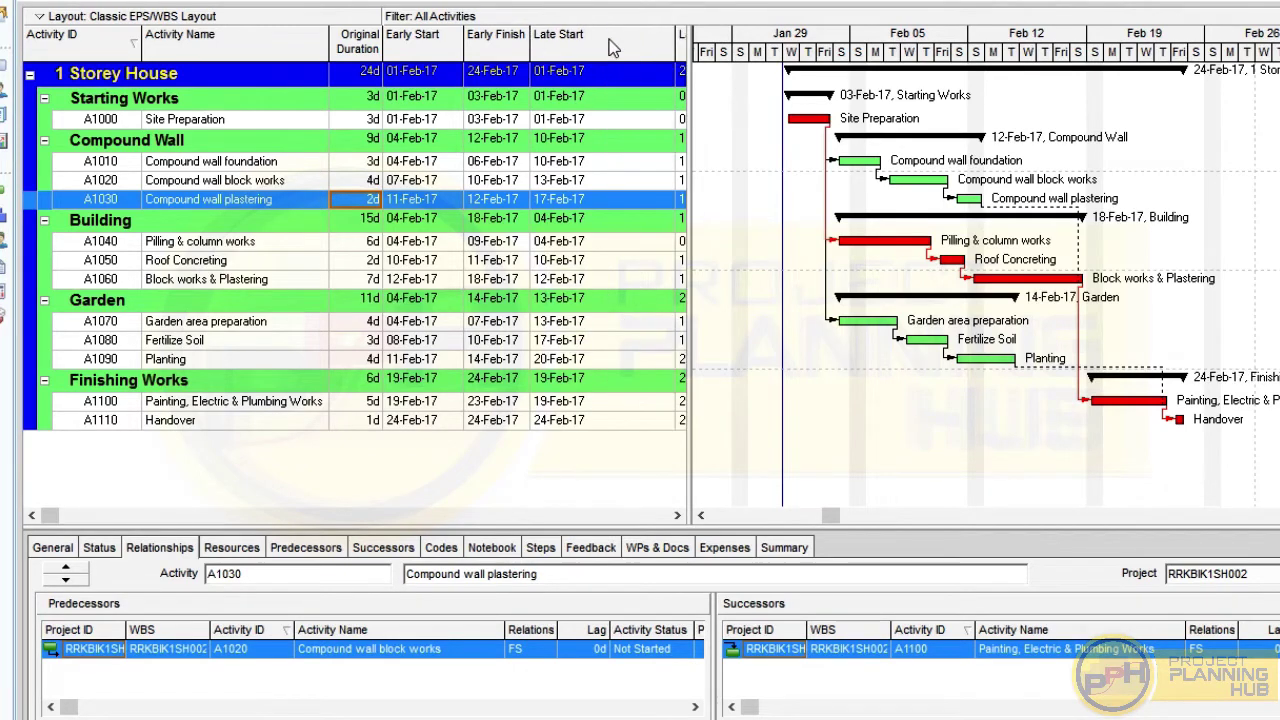
double_click(463, 51)
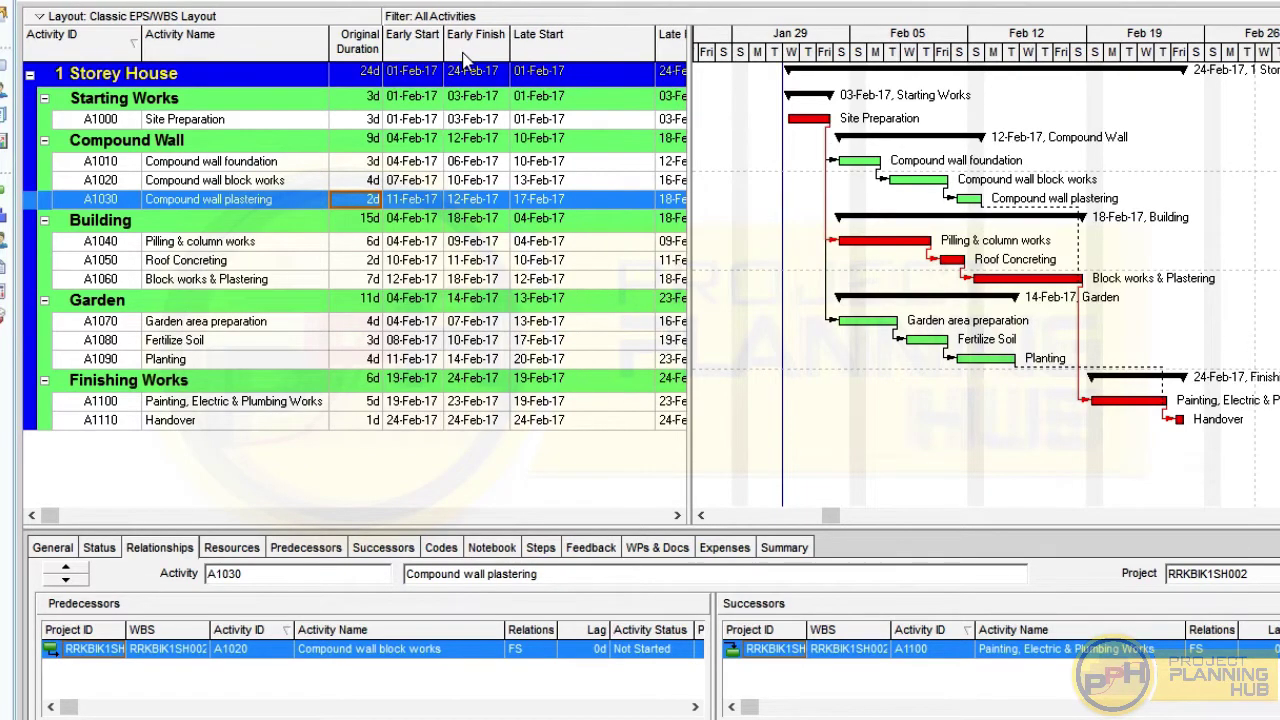
double_click(657, 43)
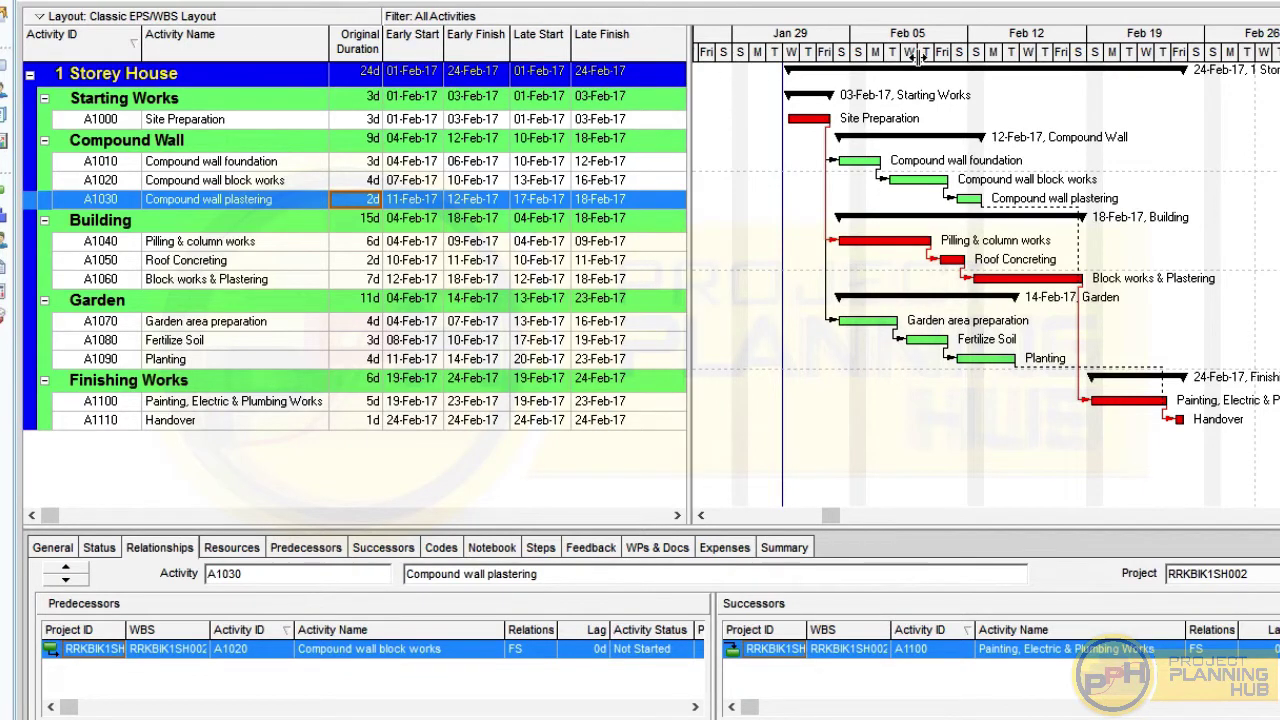
drag(917, 58, 920, 58)
double_click(716, 47)
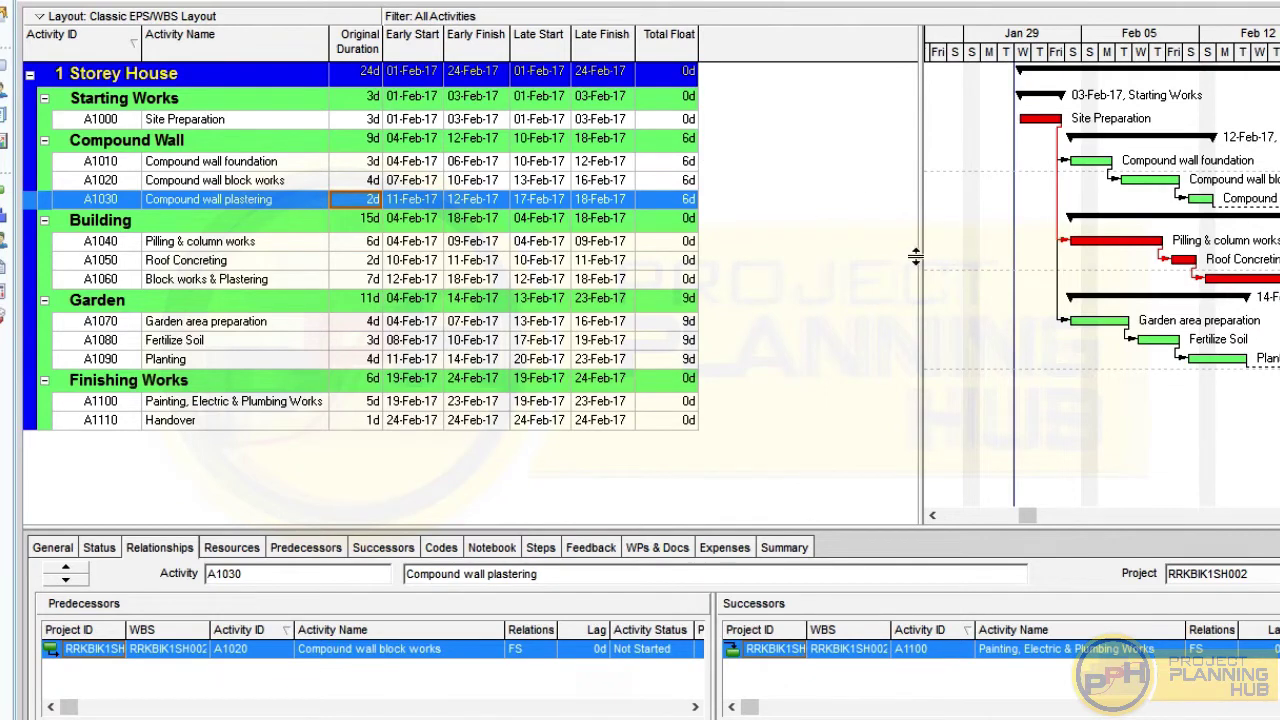
drag(919, 258, 719, 257)
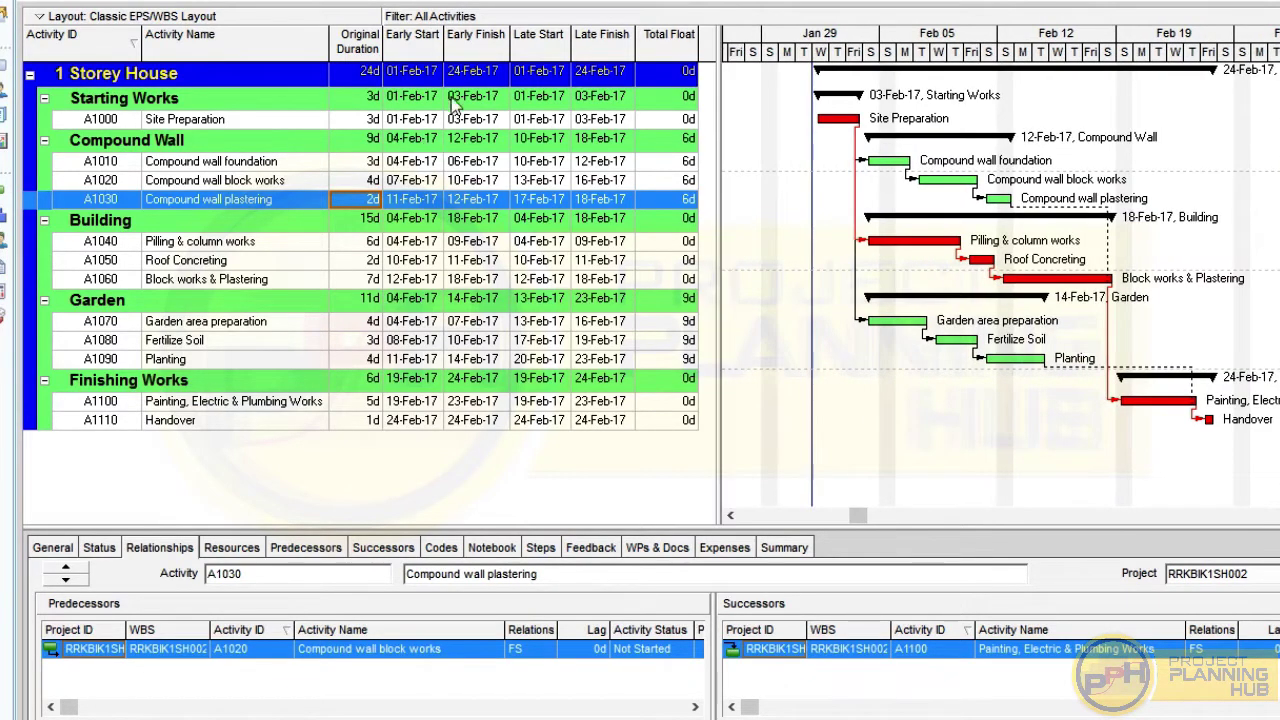
Examine the early dates, late dates and total float of the activities, comparing the Compound Wall rows with the critical Building rows
click(295, 166)
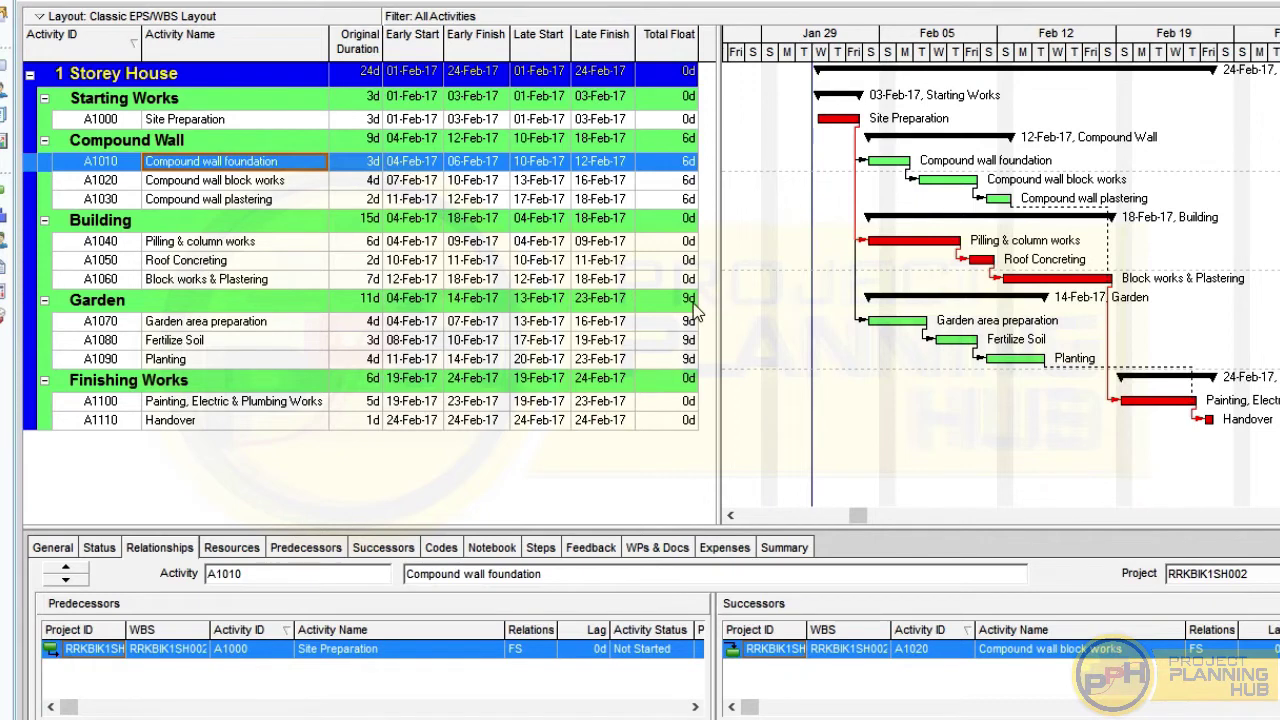
click(430, 188)
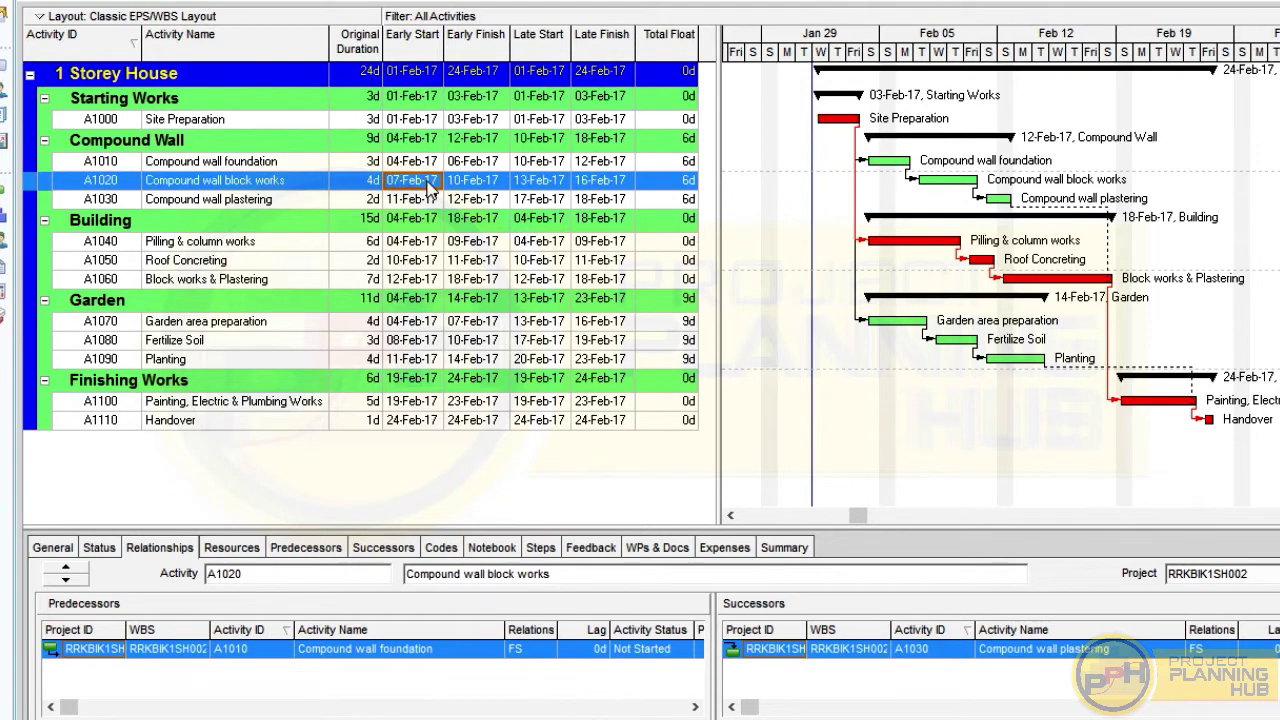
click(262, 170)
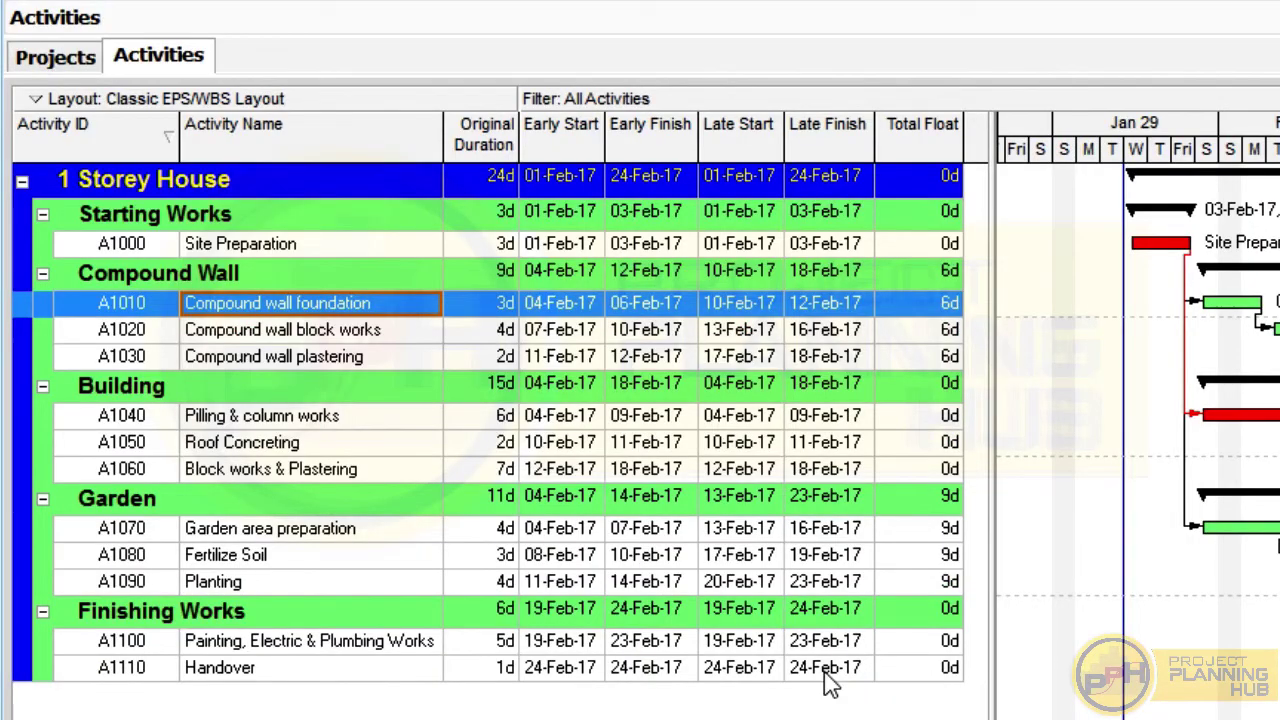
click(829, 677)
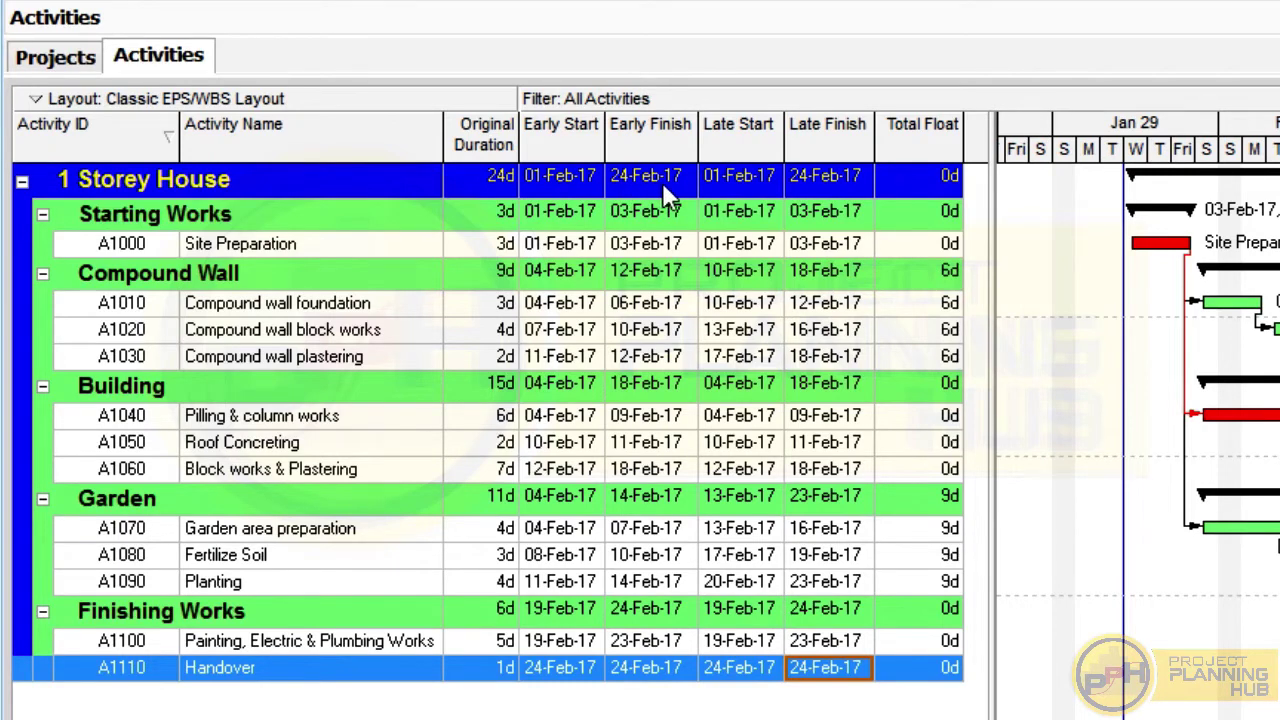
click(946, 244)
click(946, 416)
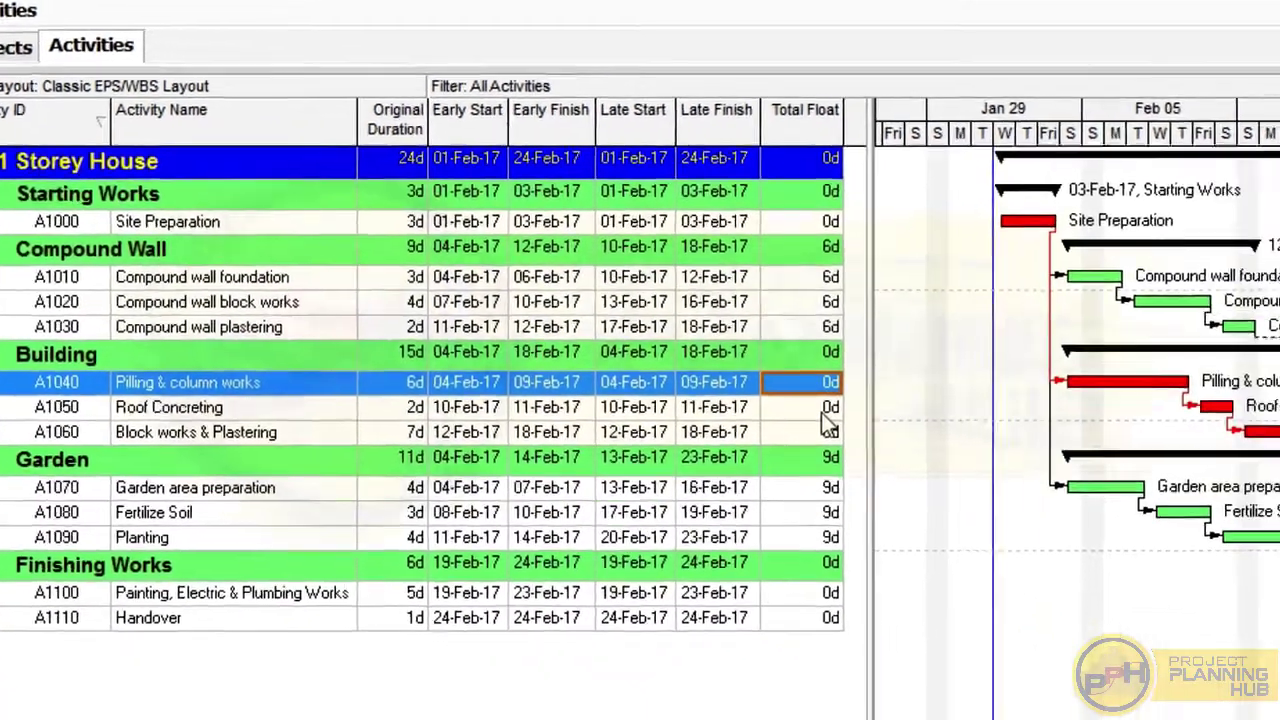
click(945, 443)
click(886, 330)
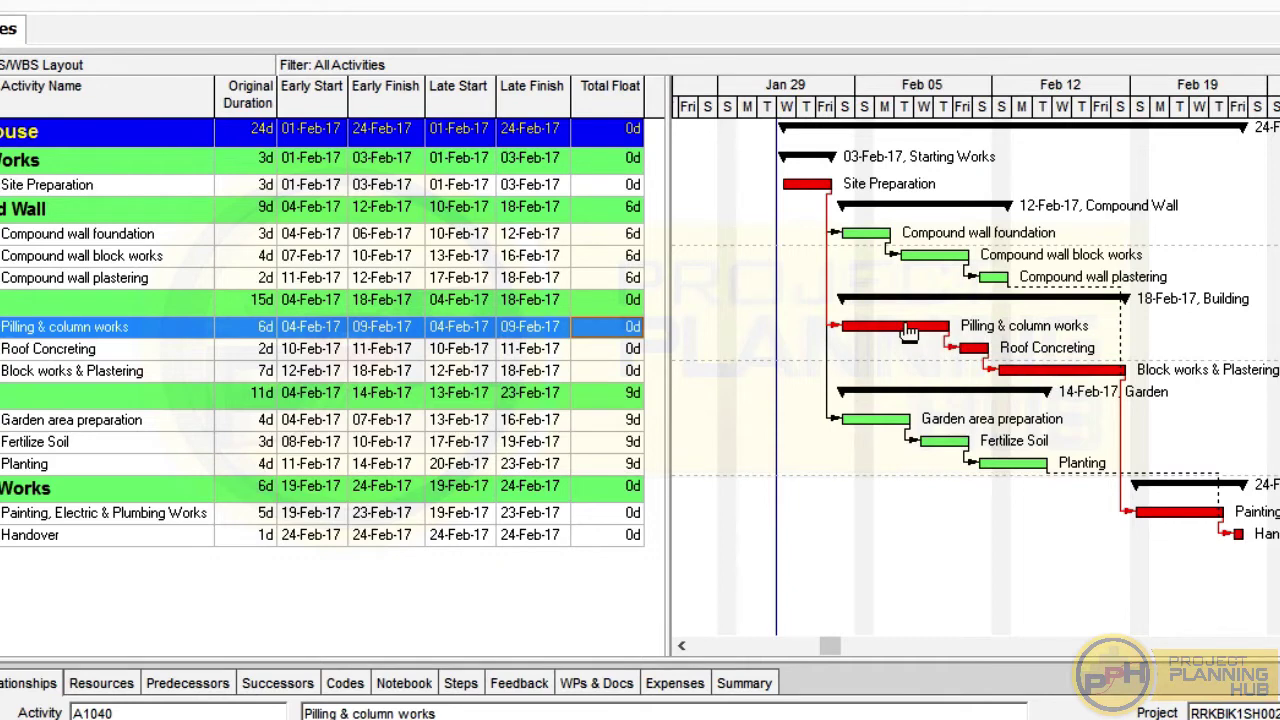
click(378, 210)
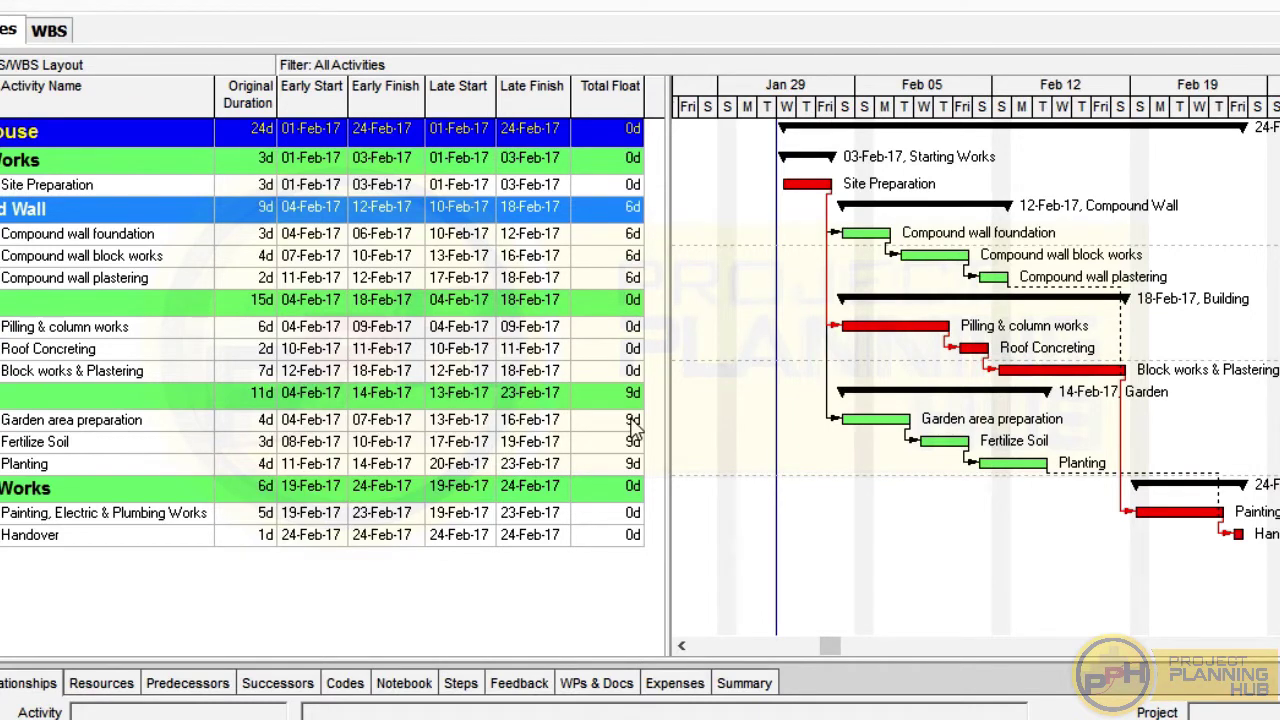
Change the relationship from Compound wall foundation to its successor Compound wall block works to FF and reschedule the project
drag(451, 657, 482, 416)
click(130, 234)
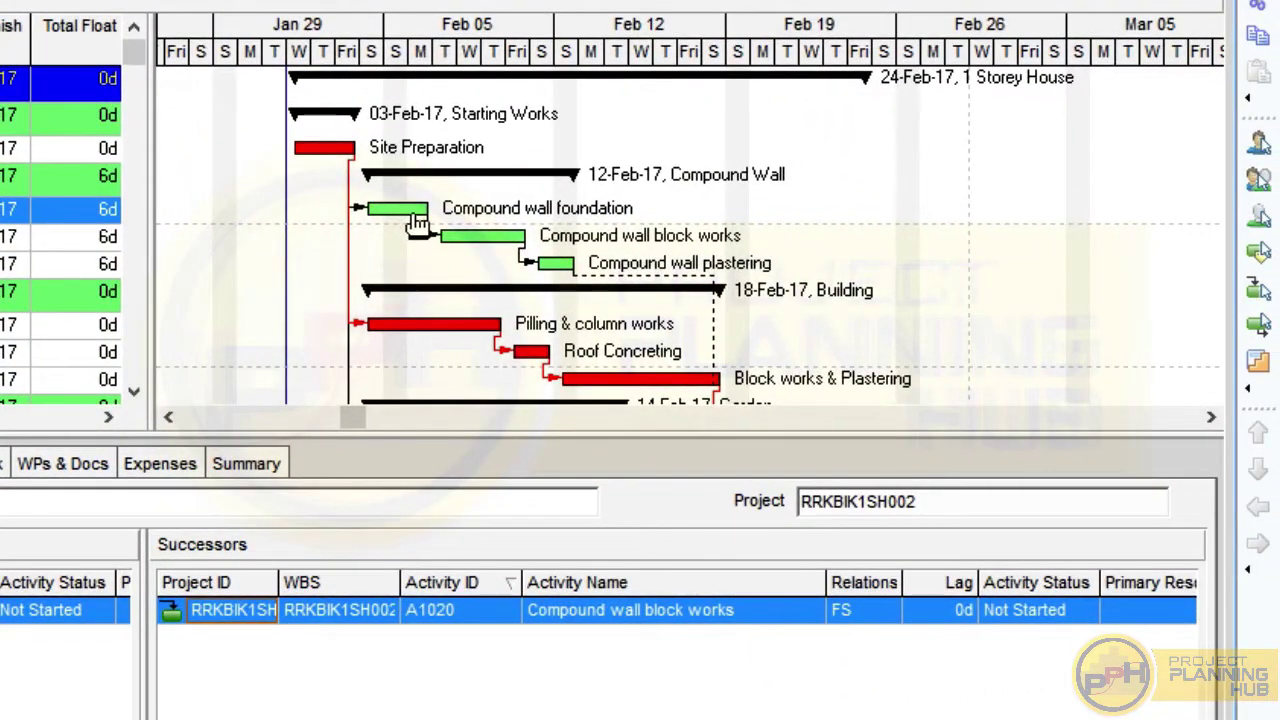
click(870, 620)
click(872, 621)
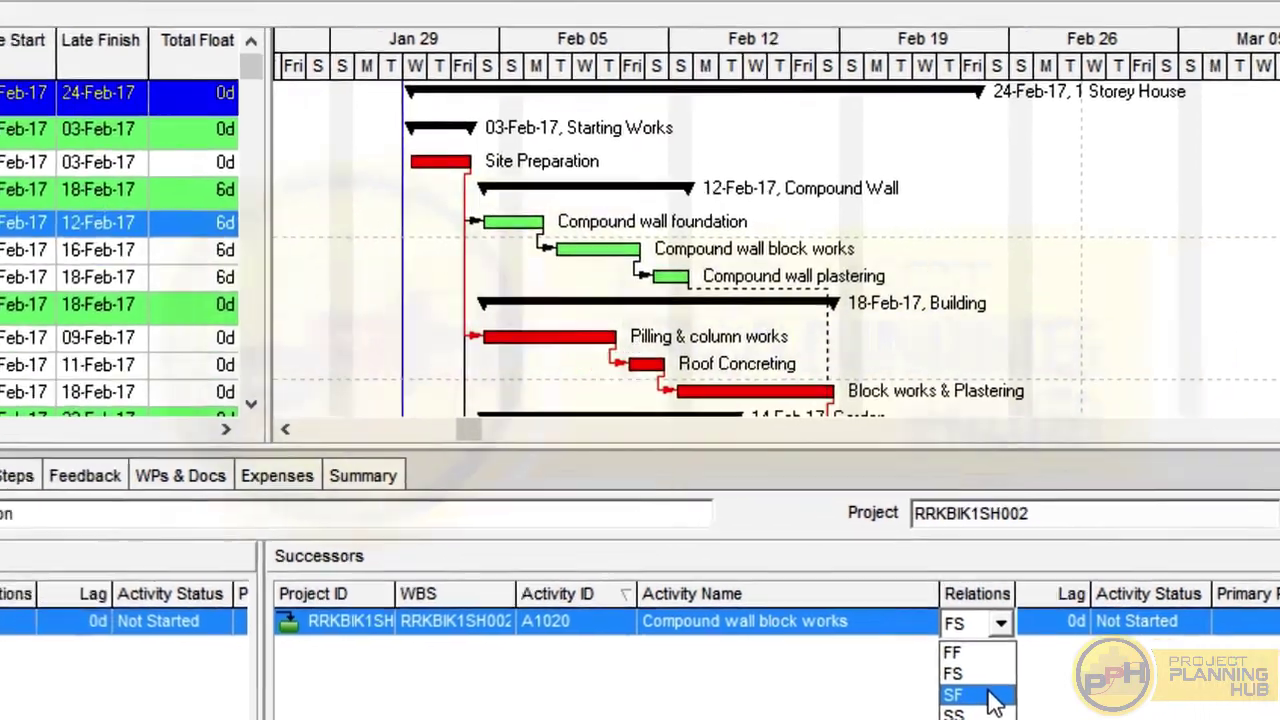
click(995, 697)
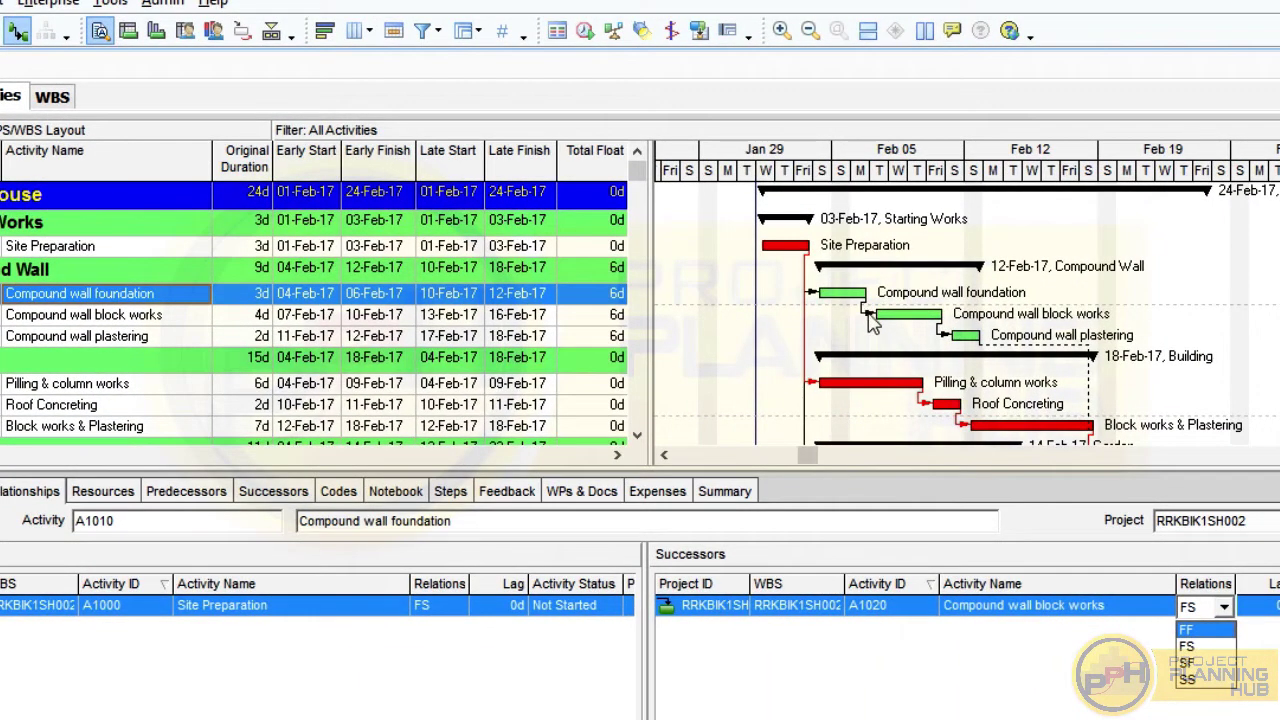
click(1189, 633)
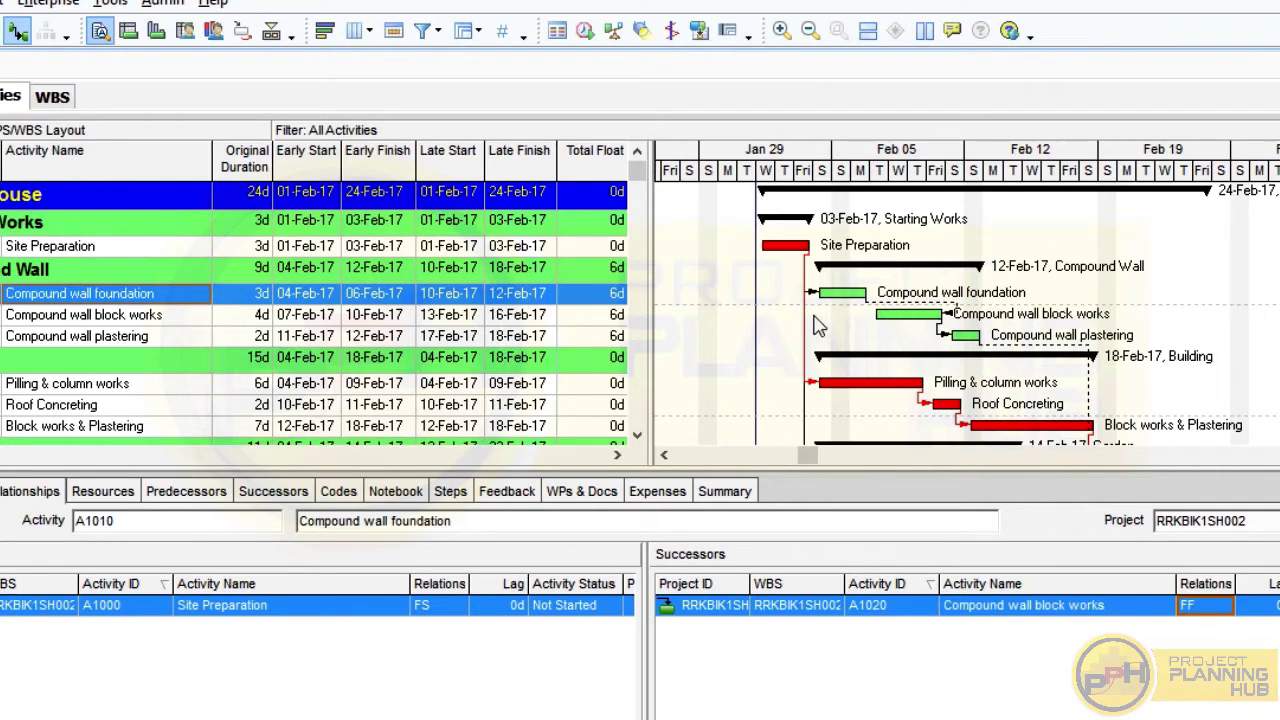
click(585, 32)
click(918, 387)
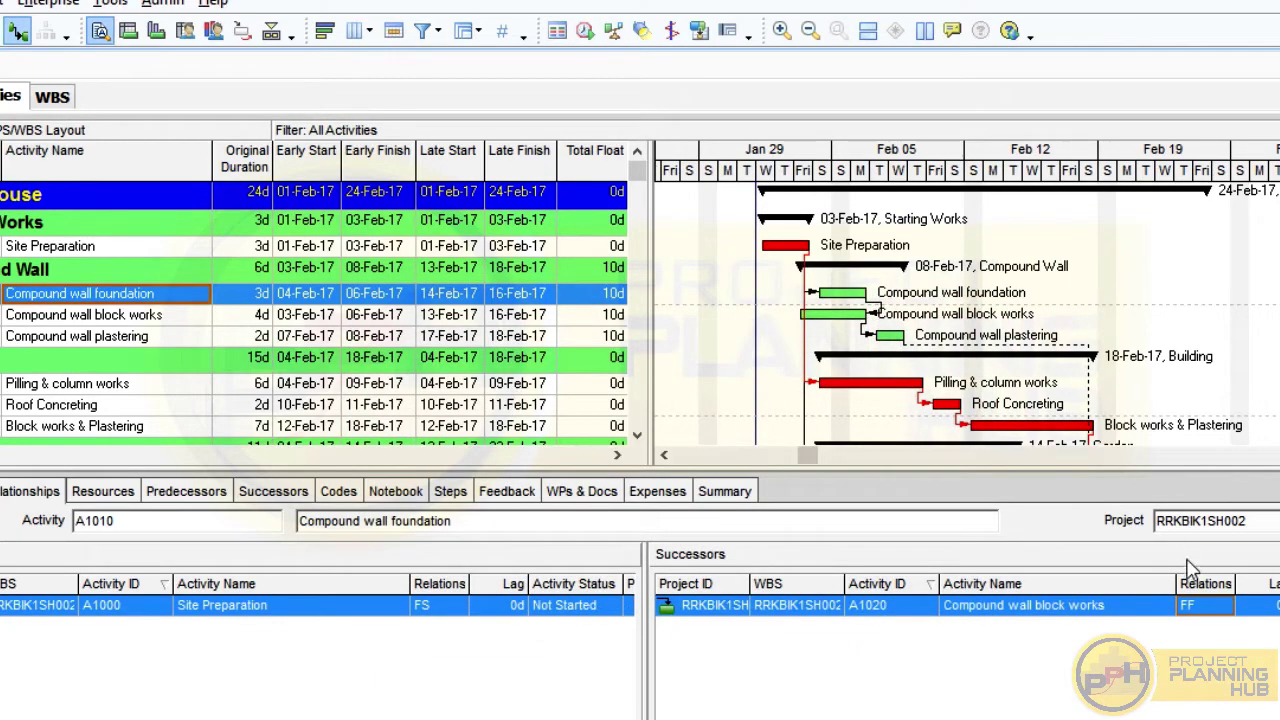
Set the Compound wall foundation to block works relationship to SS and reschedule with the data date 01-Feb-17
click(1196, 604)
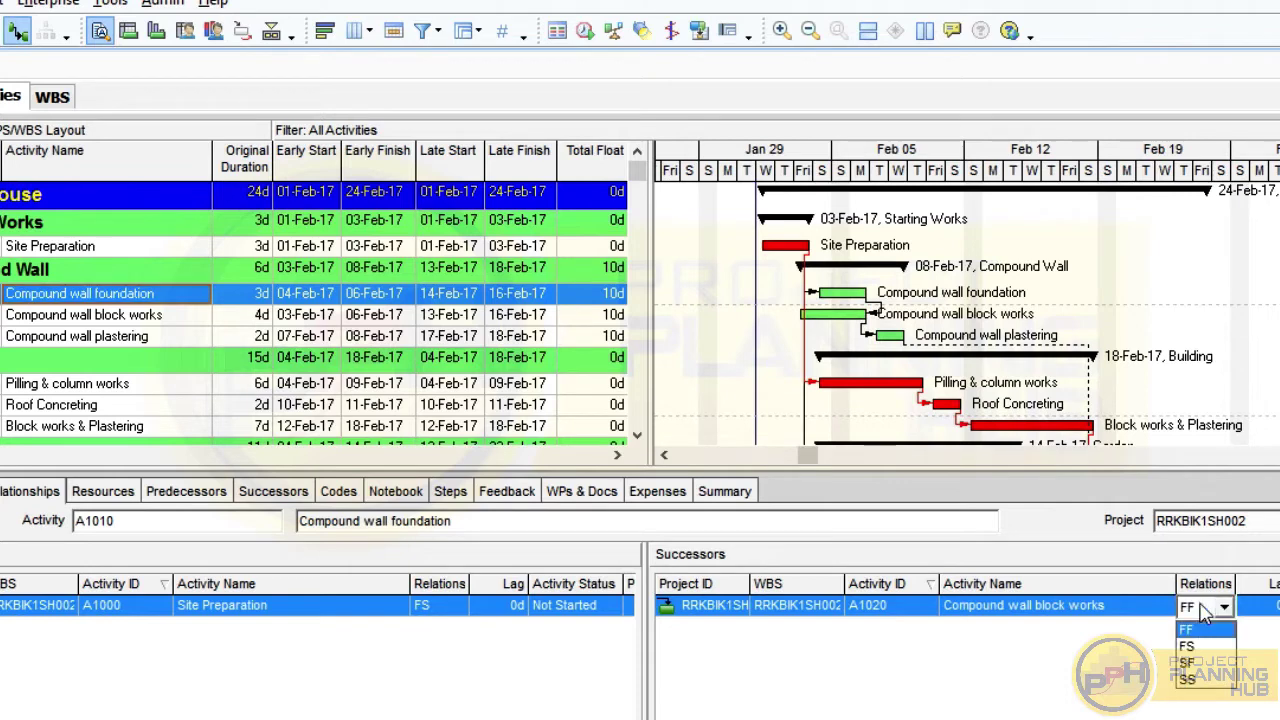
click(1192, 679)
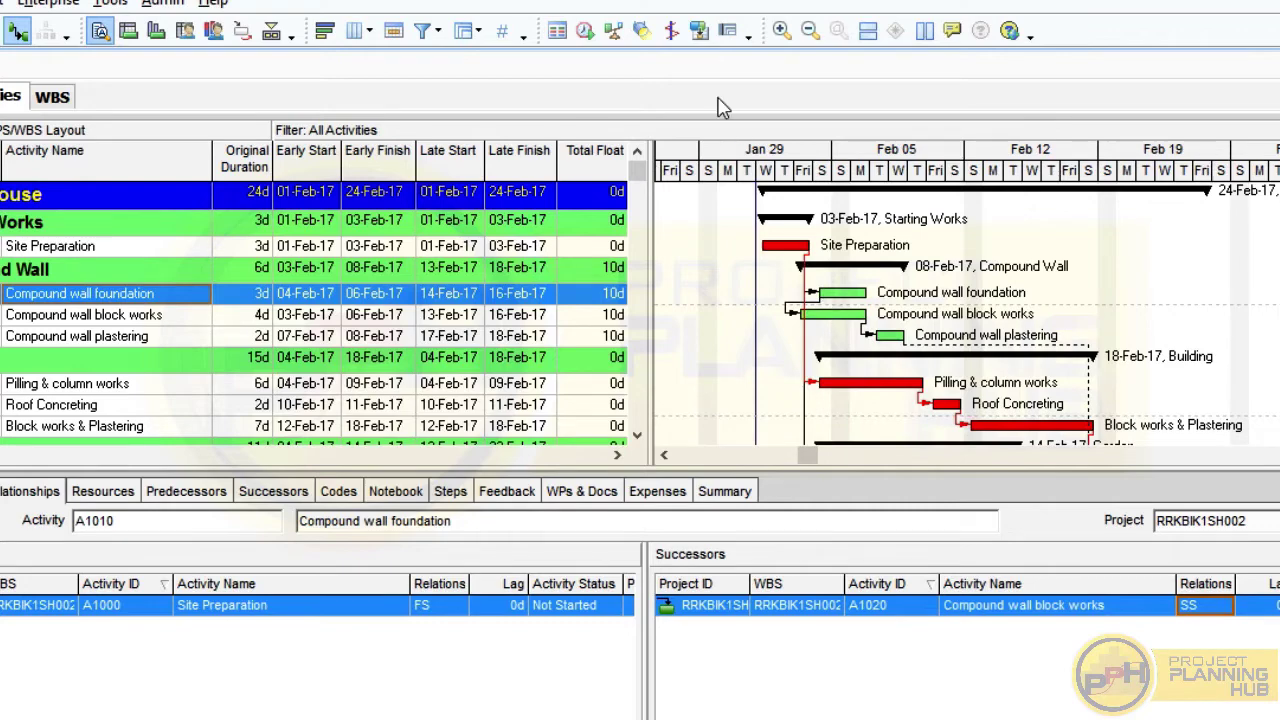
click(585, 31)
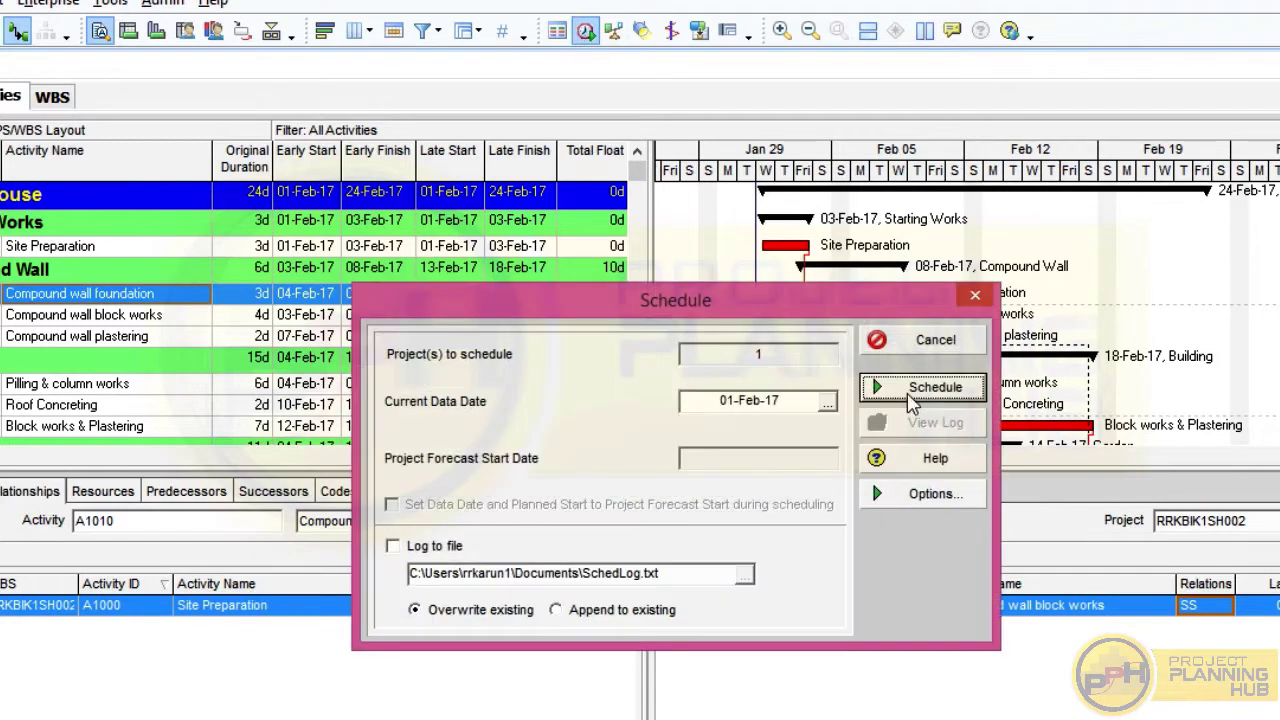
click(898, 387)
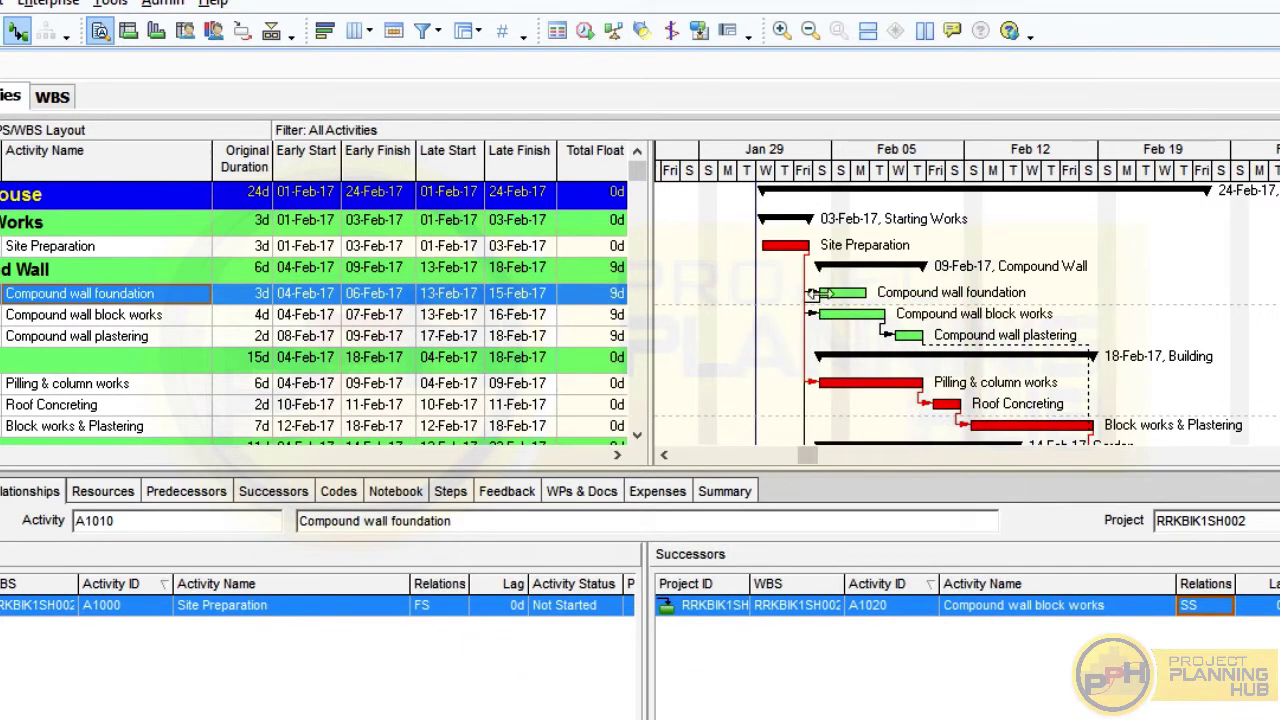
Switch the Compound wall foundation successor relationship to SF and run the schedule again
click(1203, 608)
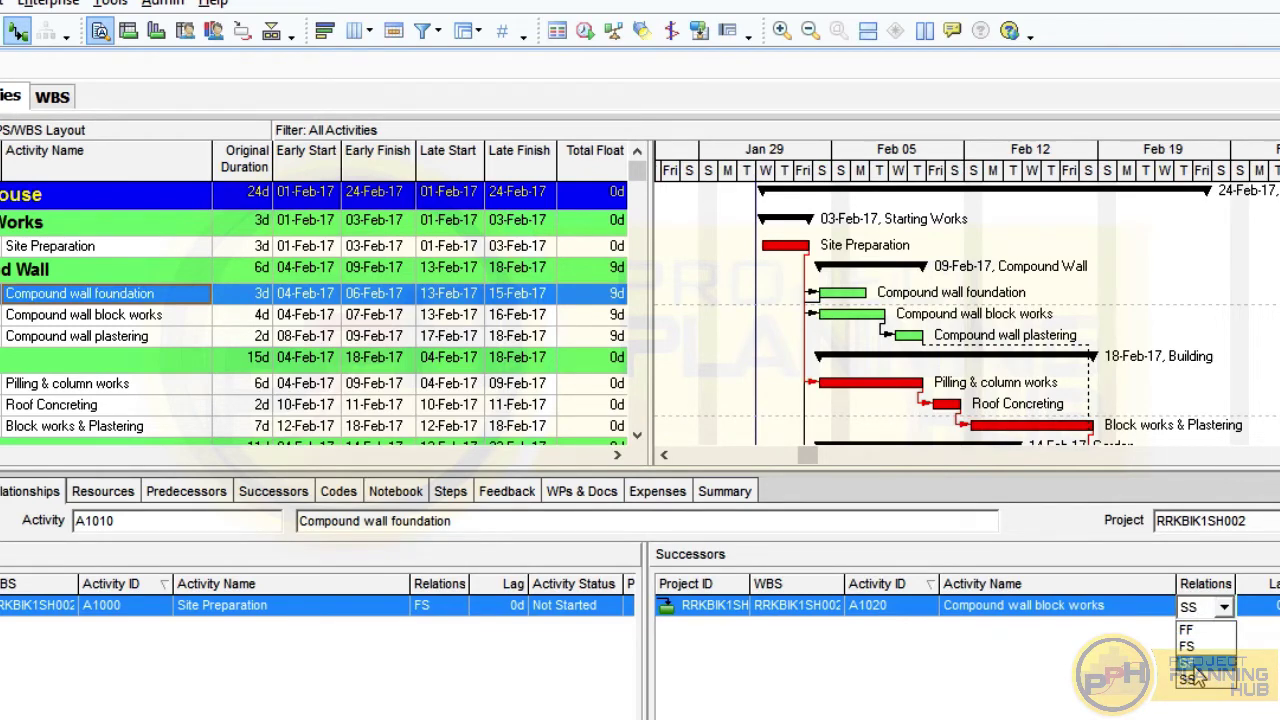
click(1192, 664)
click(585, 30)
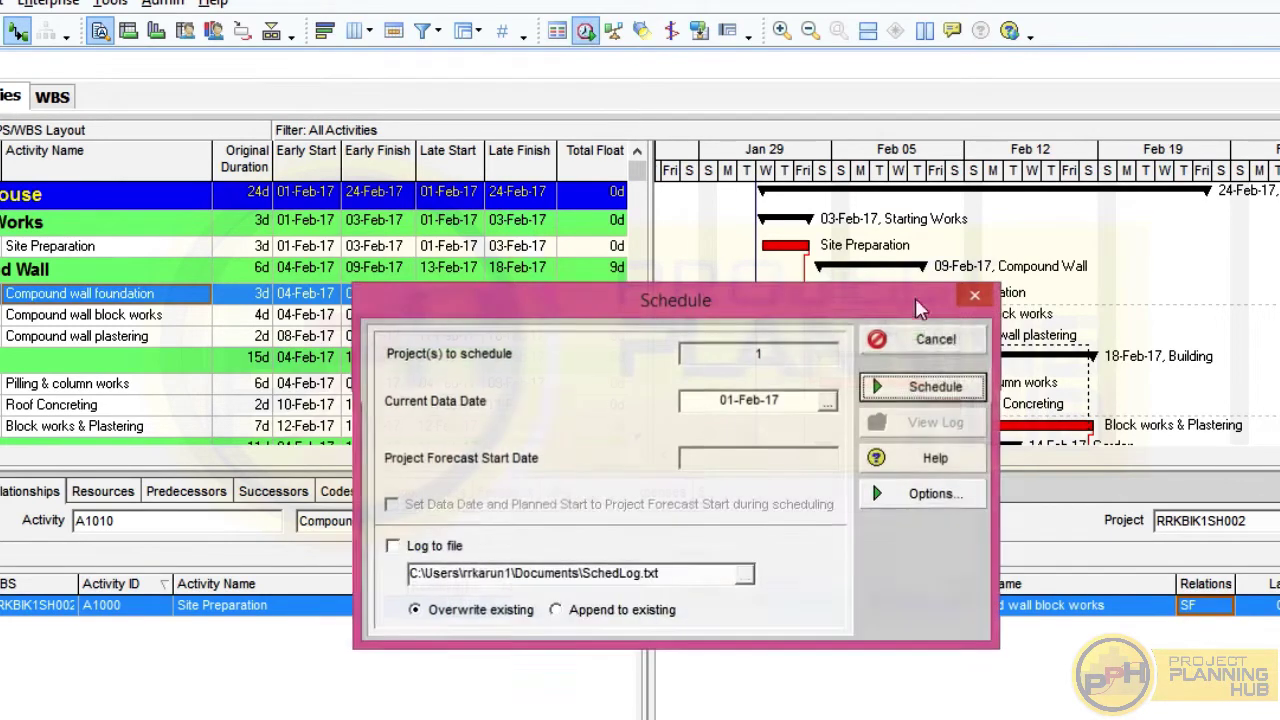
click(914, 387)
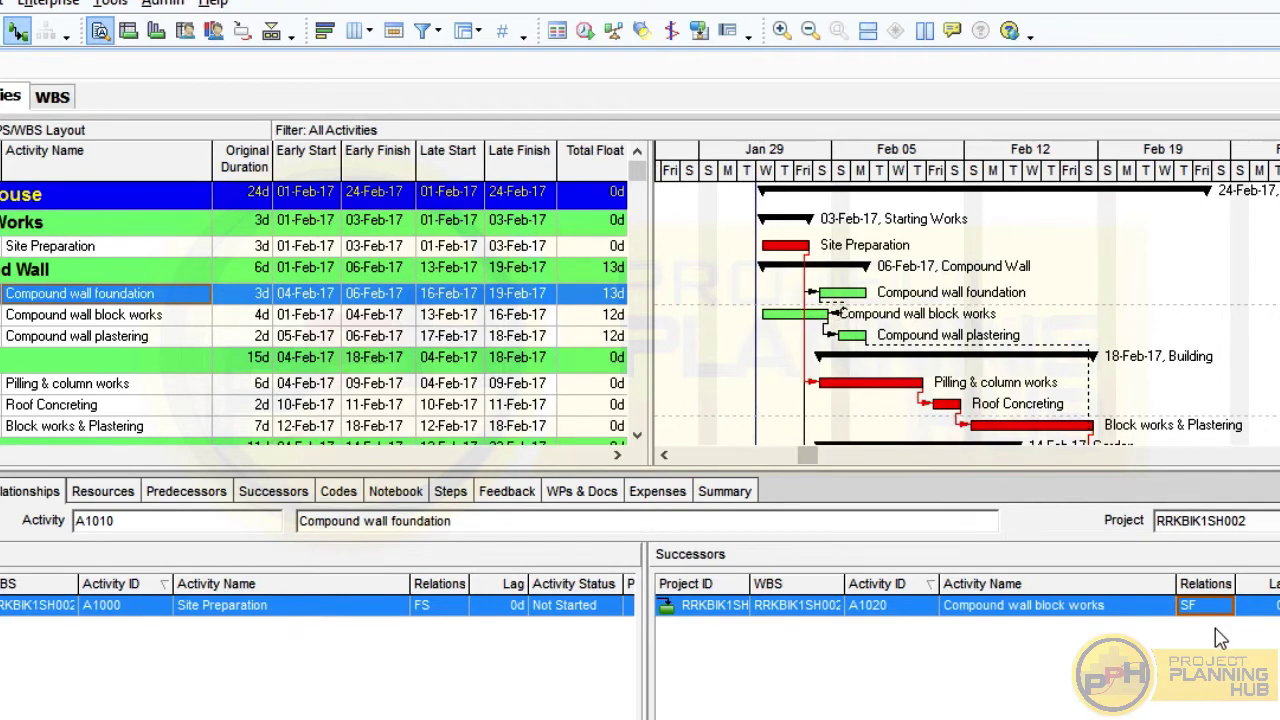
Restore the FS relationship between Compound wall foundation and block works, reschedule, and enlarge the activity table down to Handover
click(1204, 607)
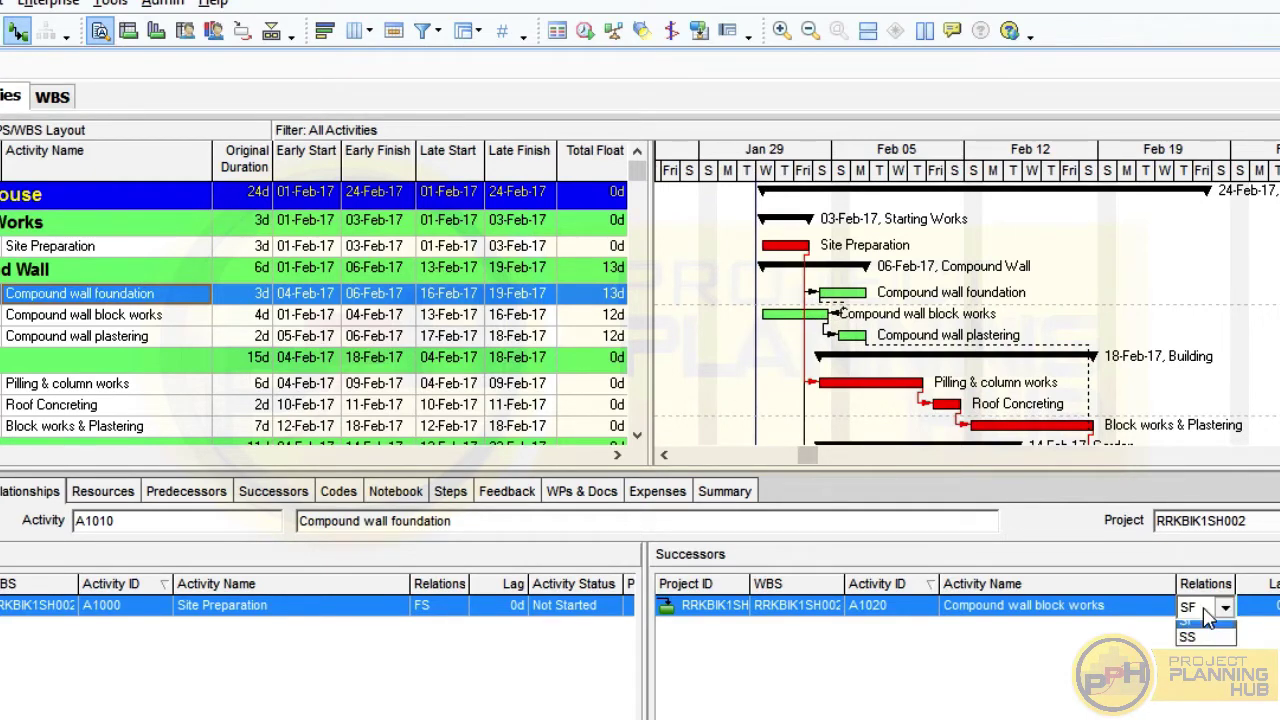
click(1198, 648)
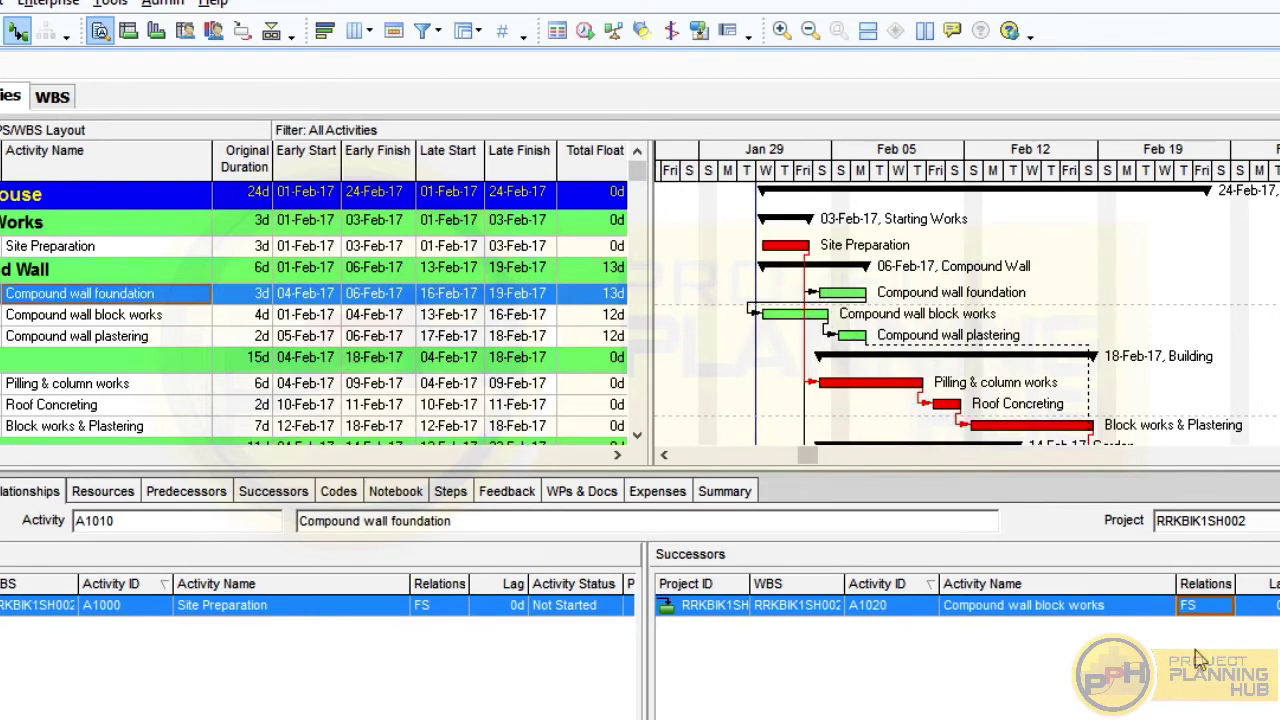
click(587, 35)
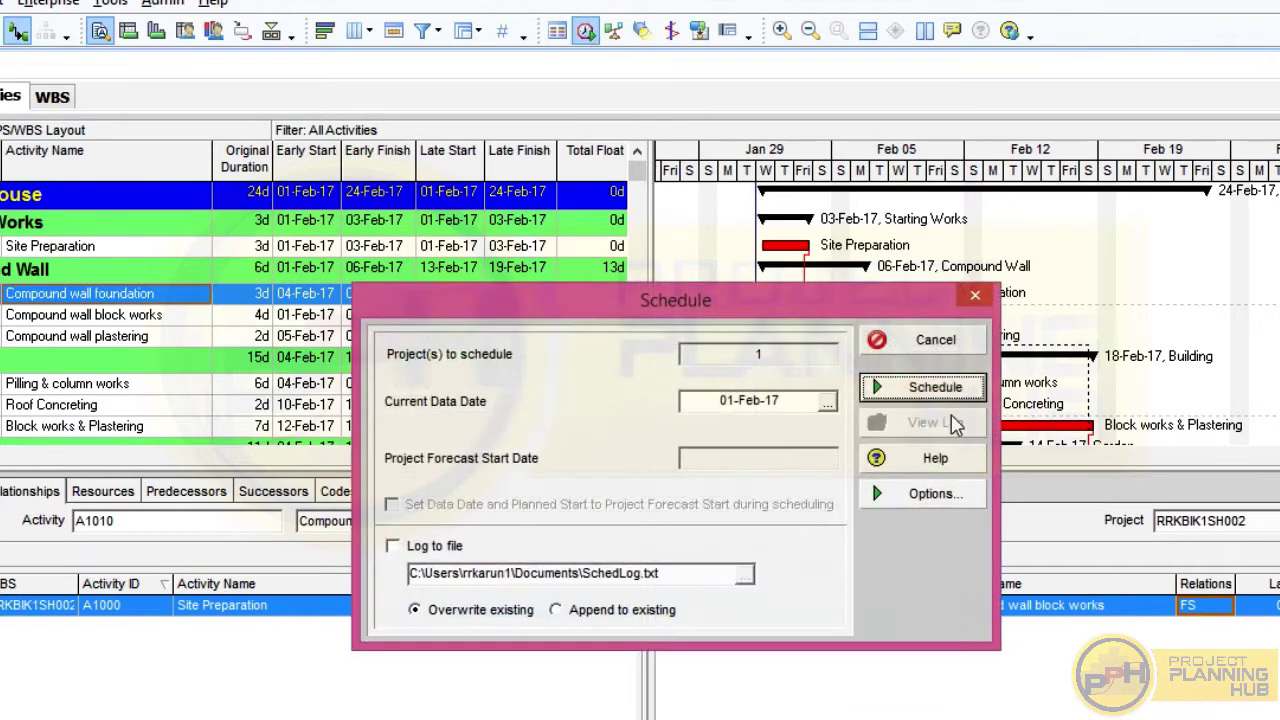
click(953, 382)
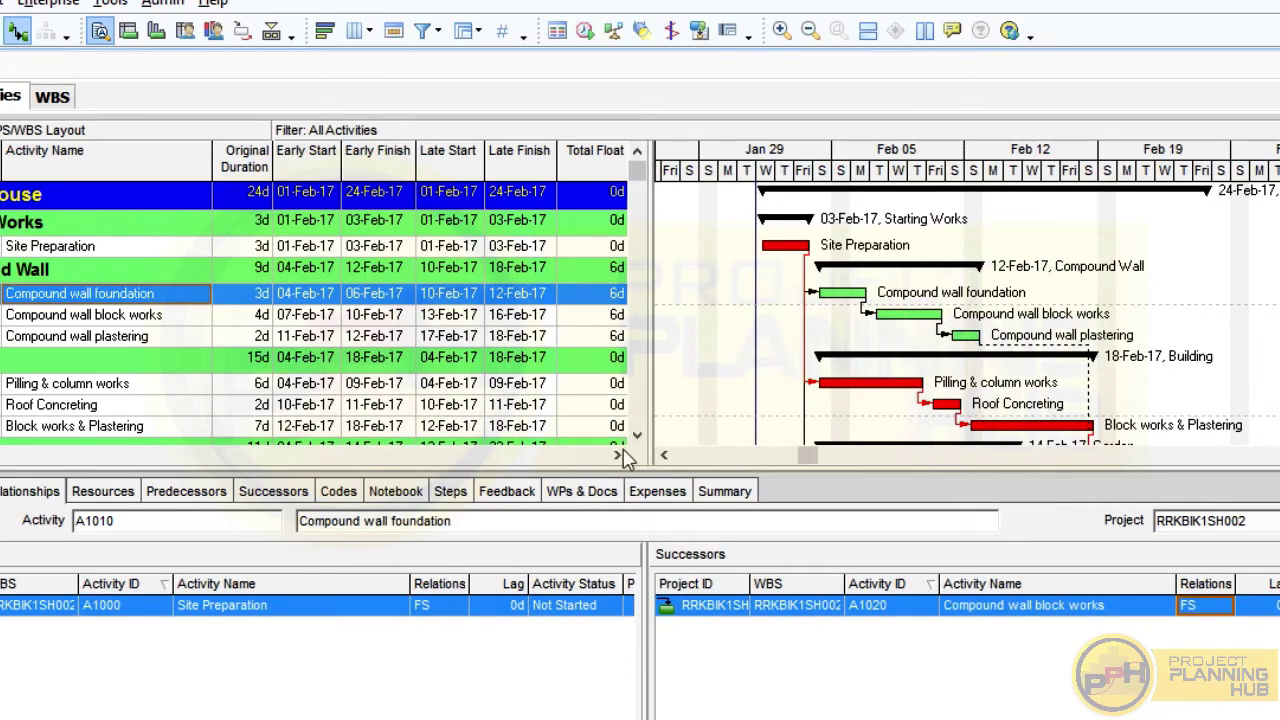
drag(628, 468, 585, 645)
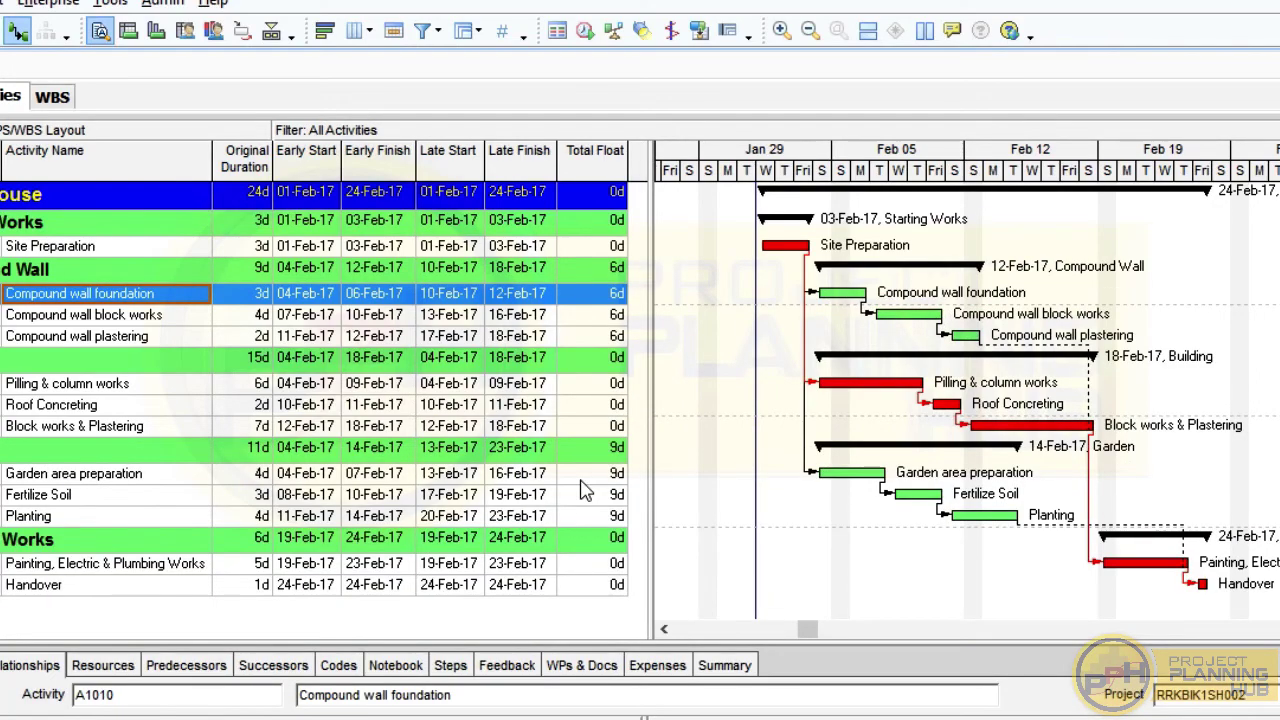